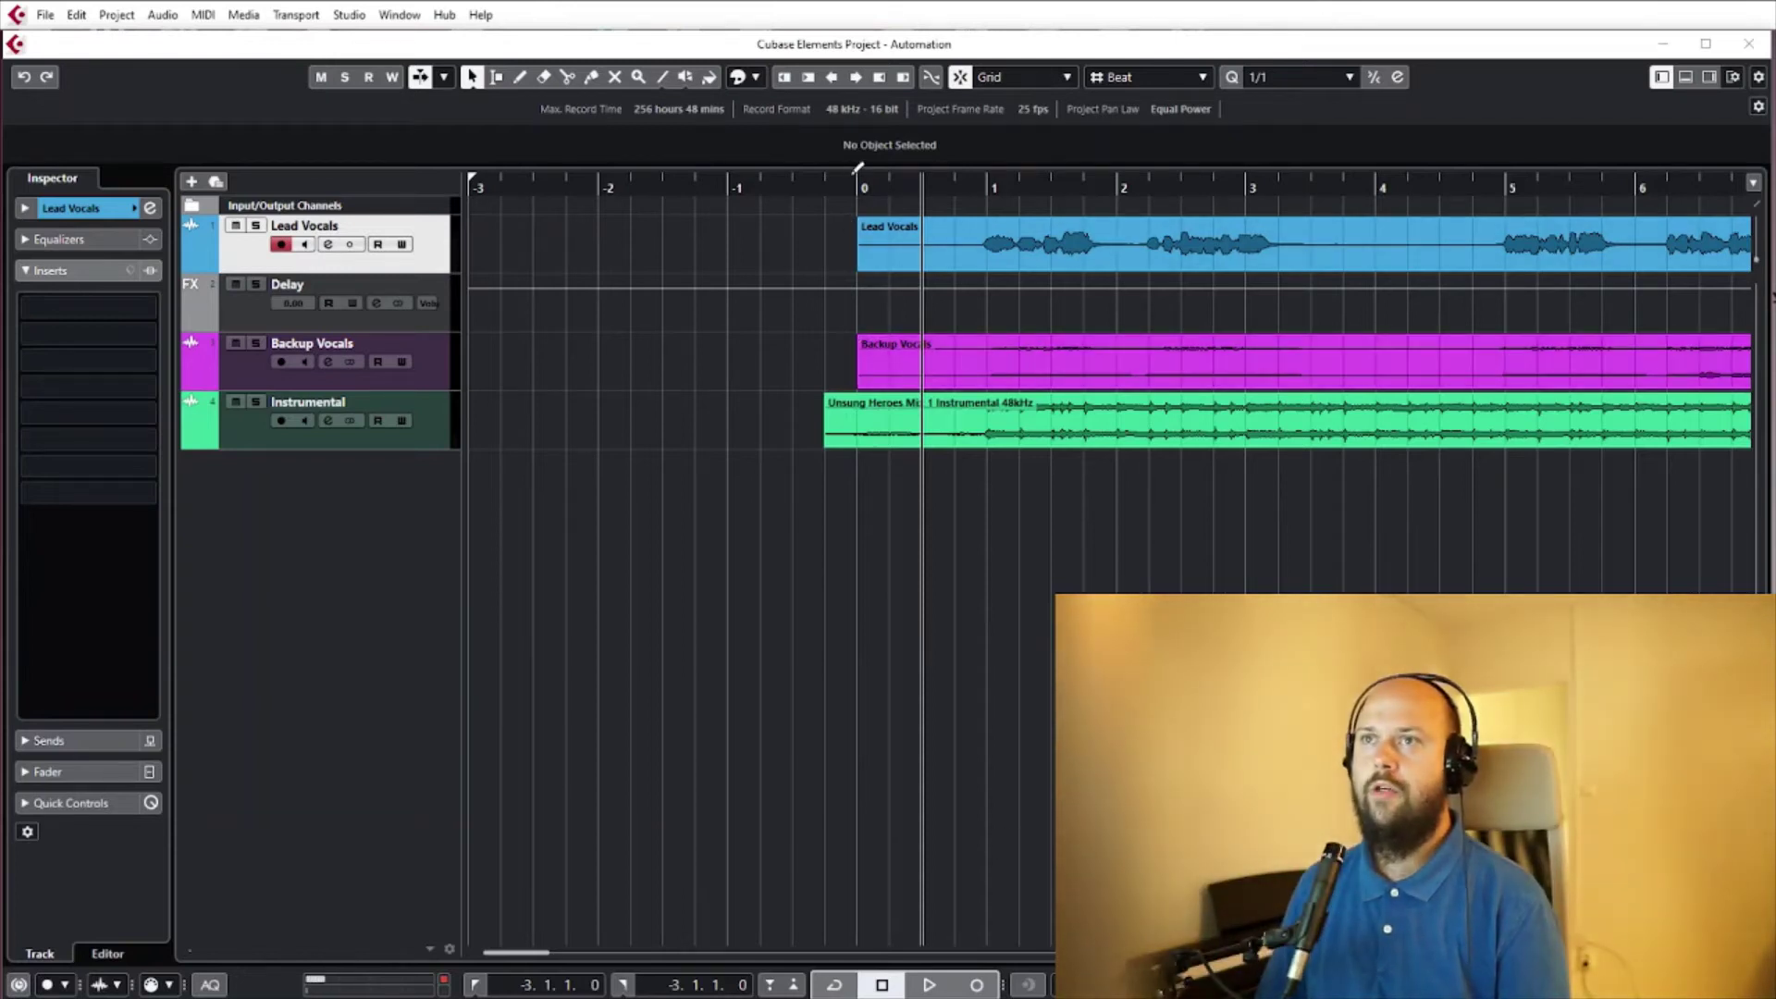
Zoom in on the song start, then zoom out twice to show more bars
key(h)
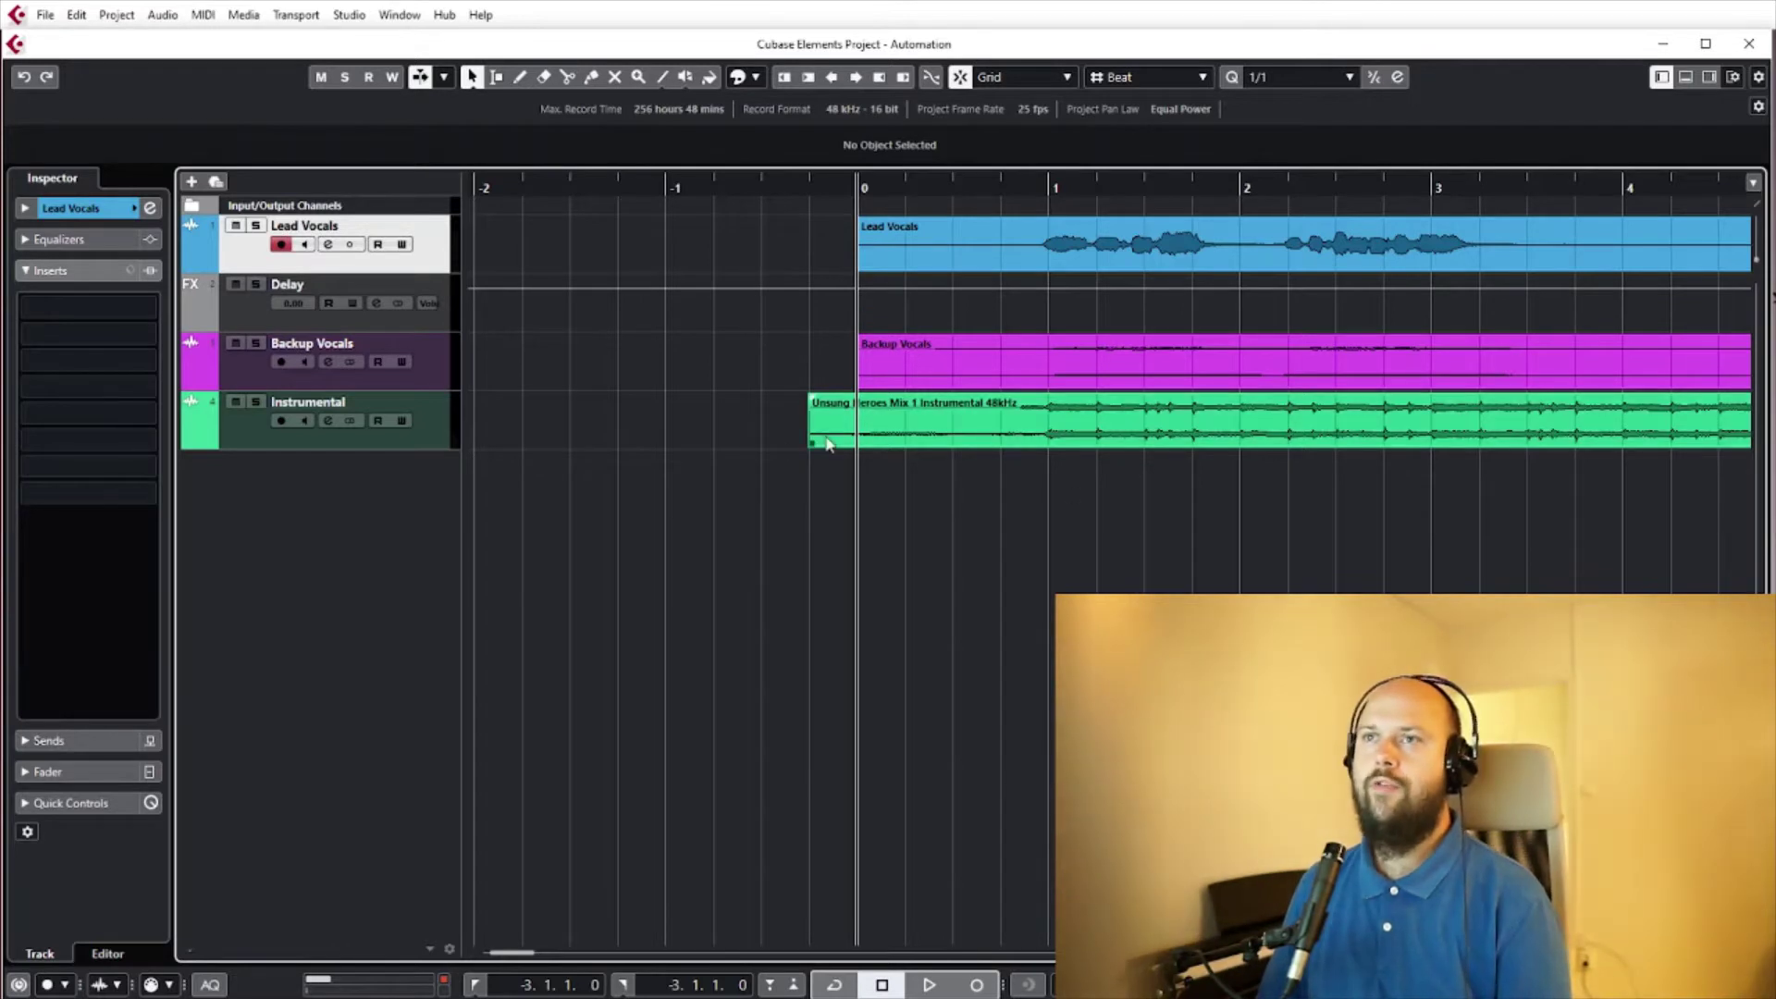
key(g)
key(g)
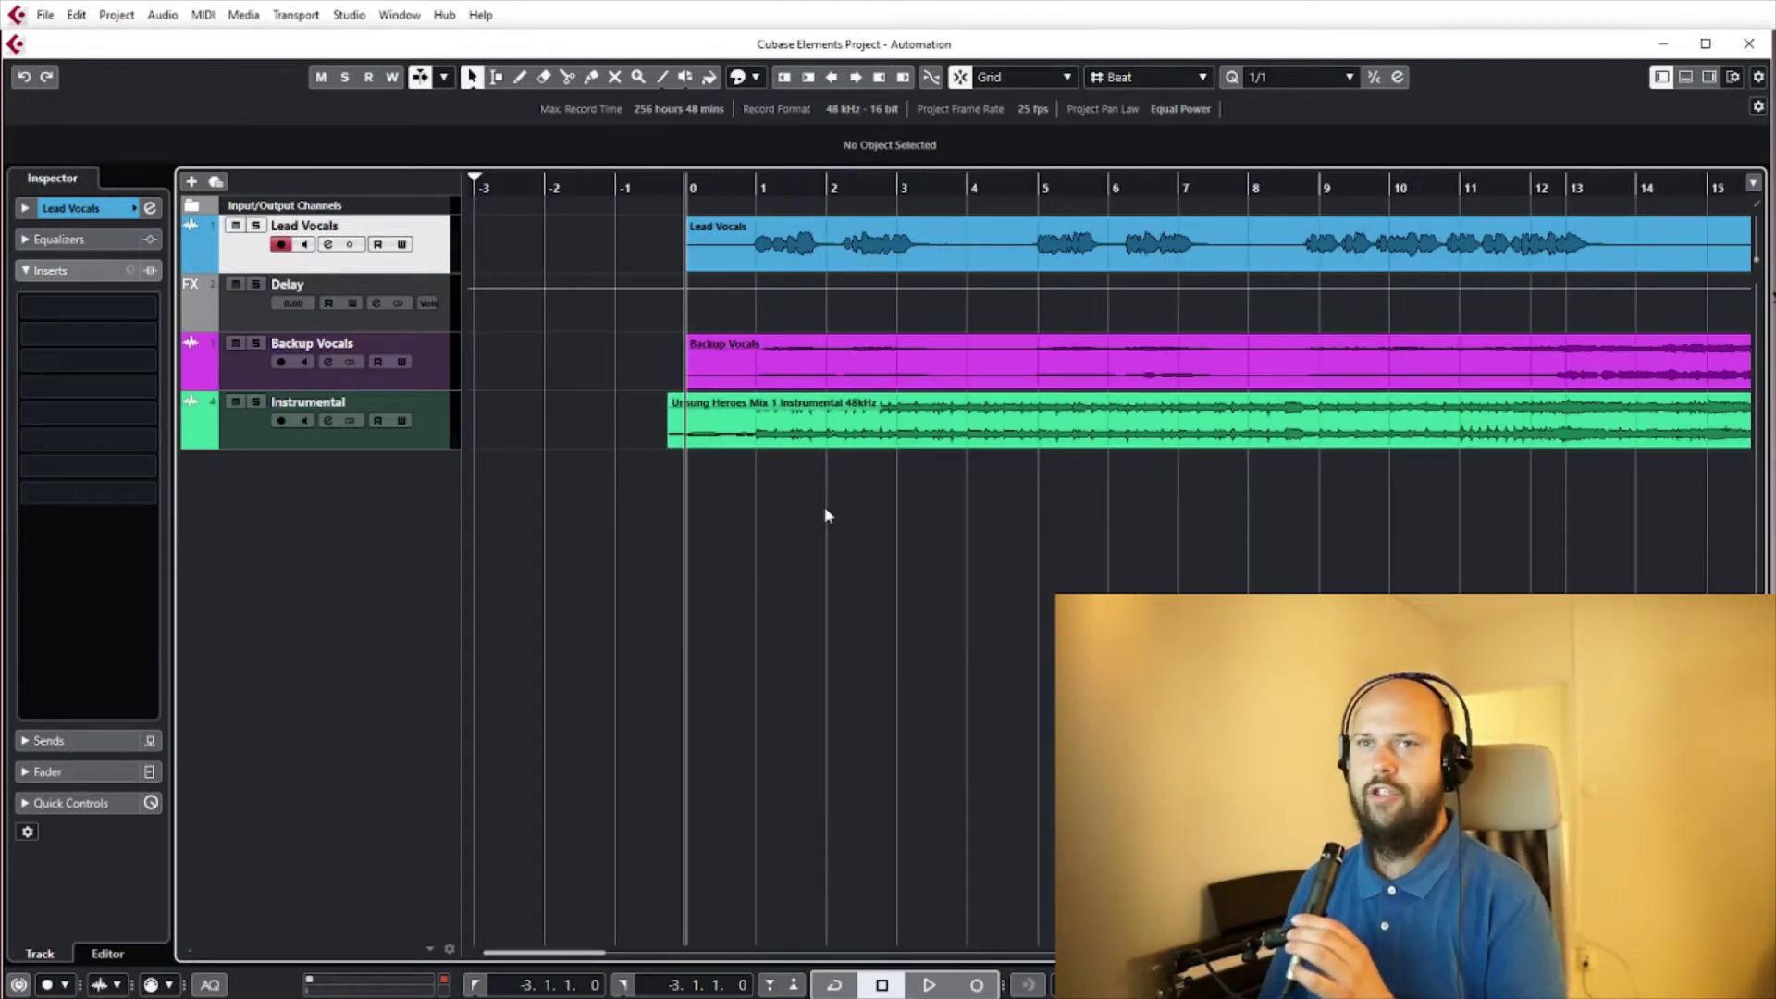
key(g)
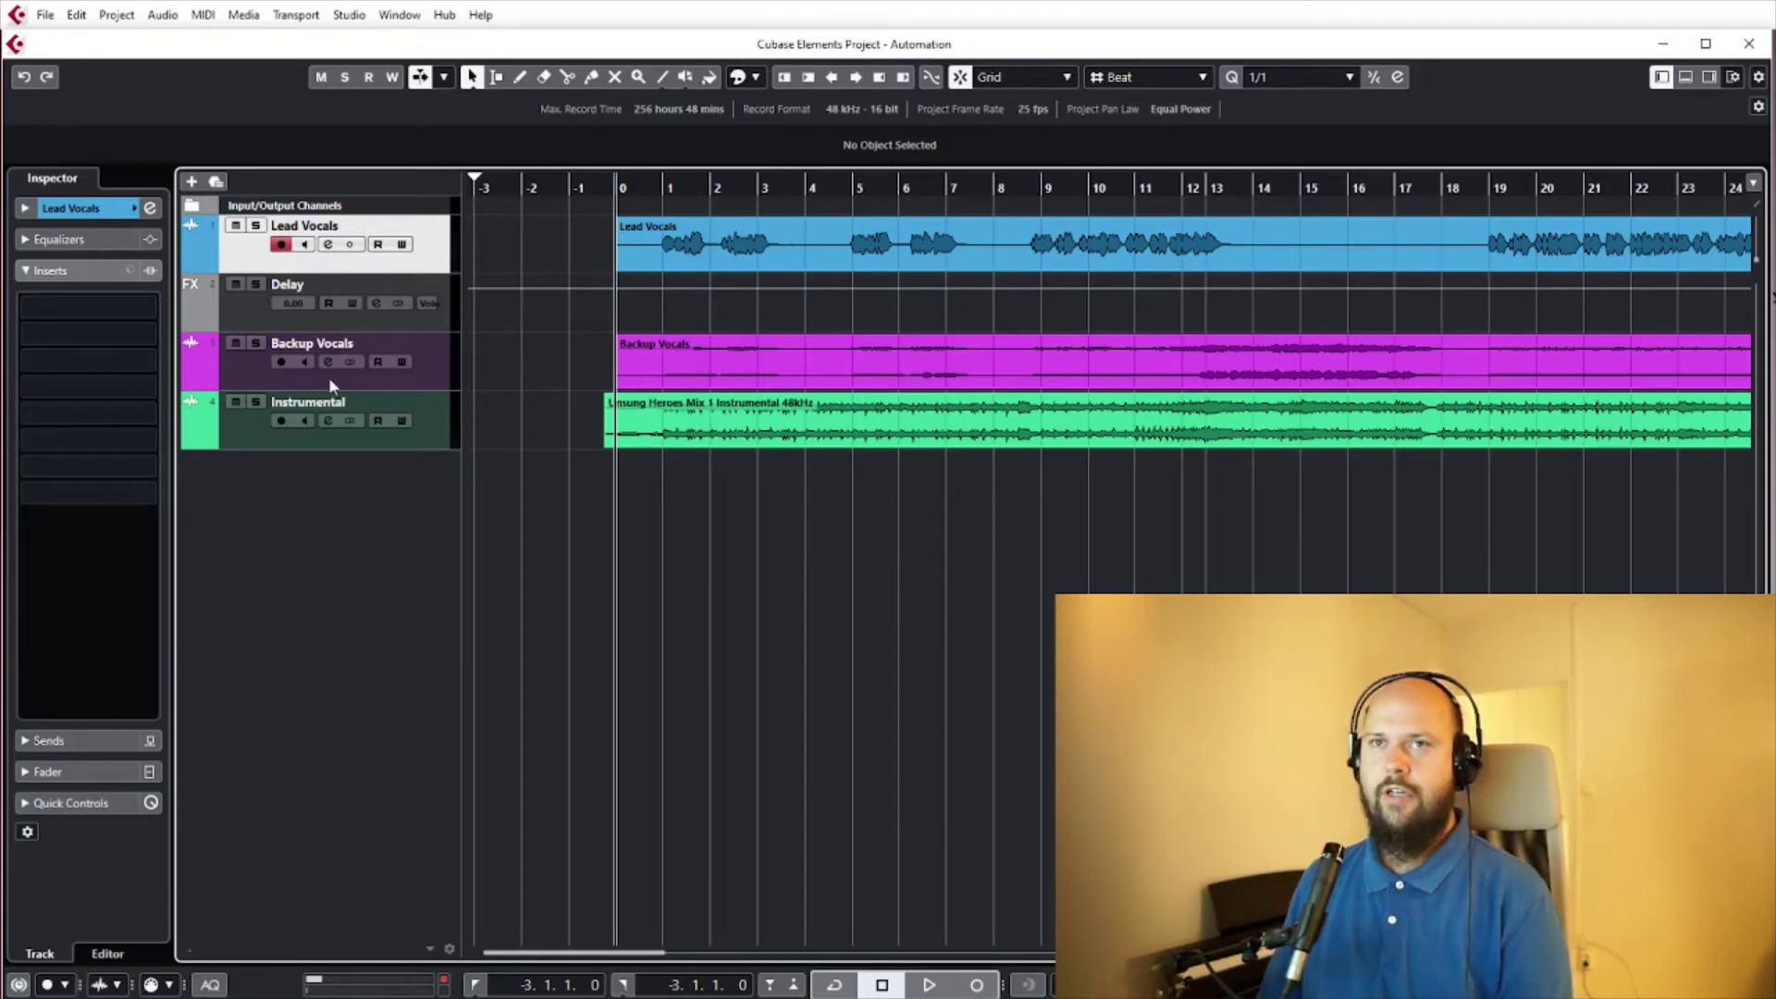
Add a Markers track to the project from the track list's context menu
right_click(213, 475)
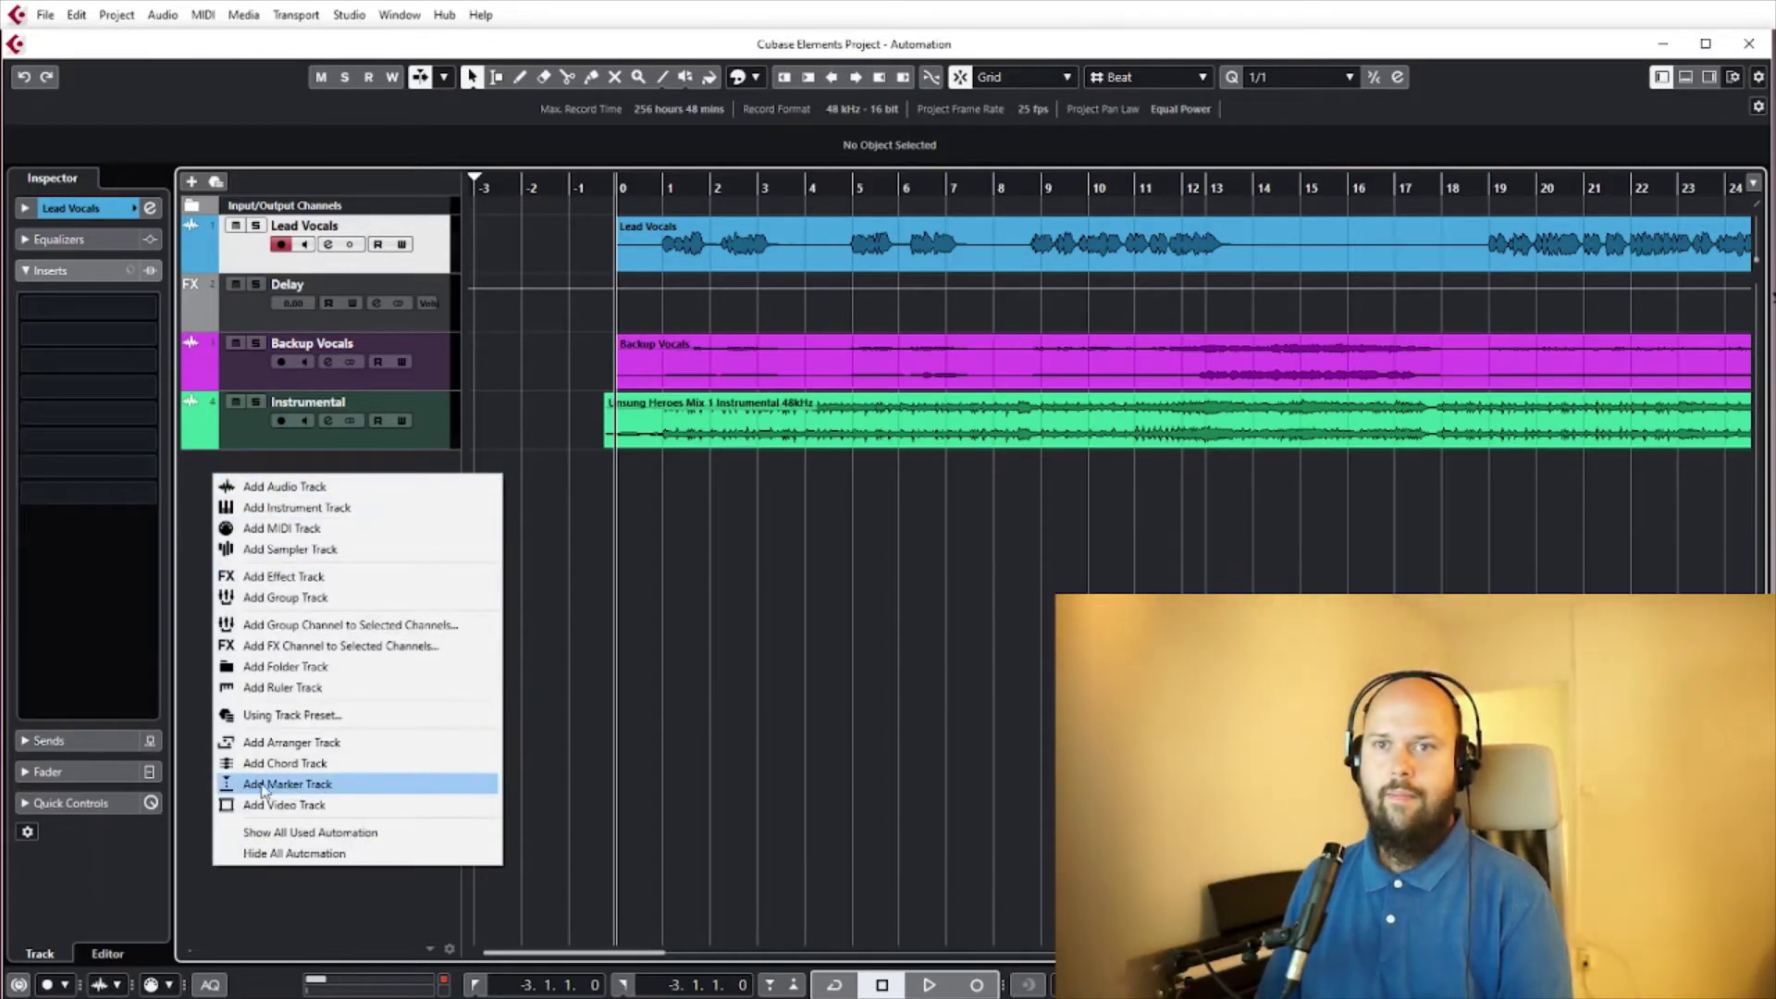
click(303, 784)
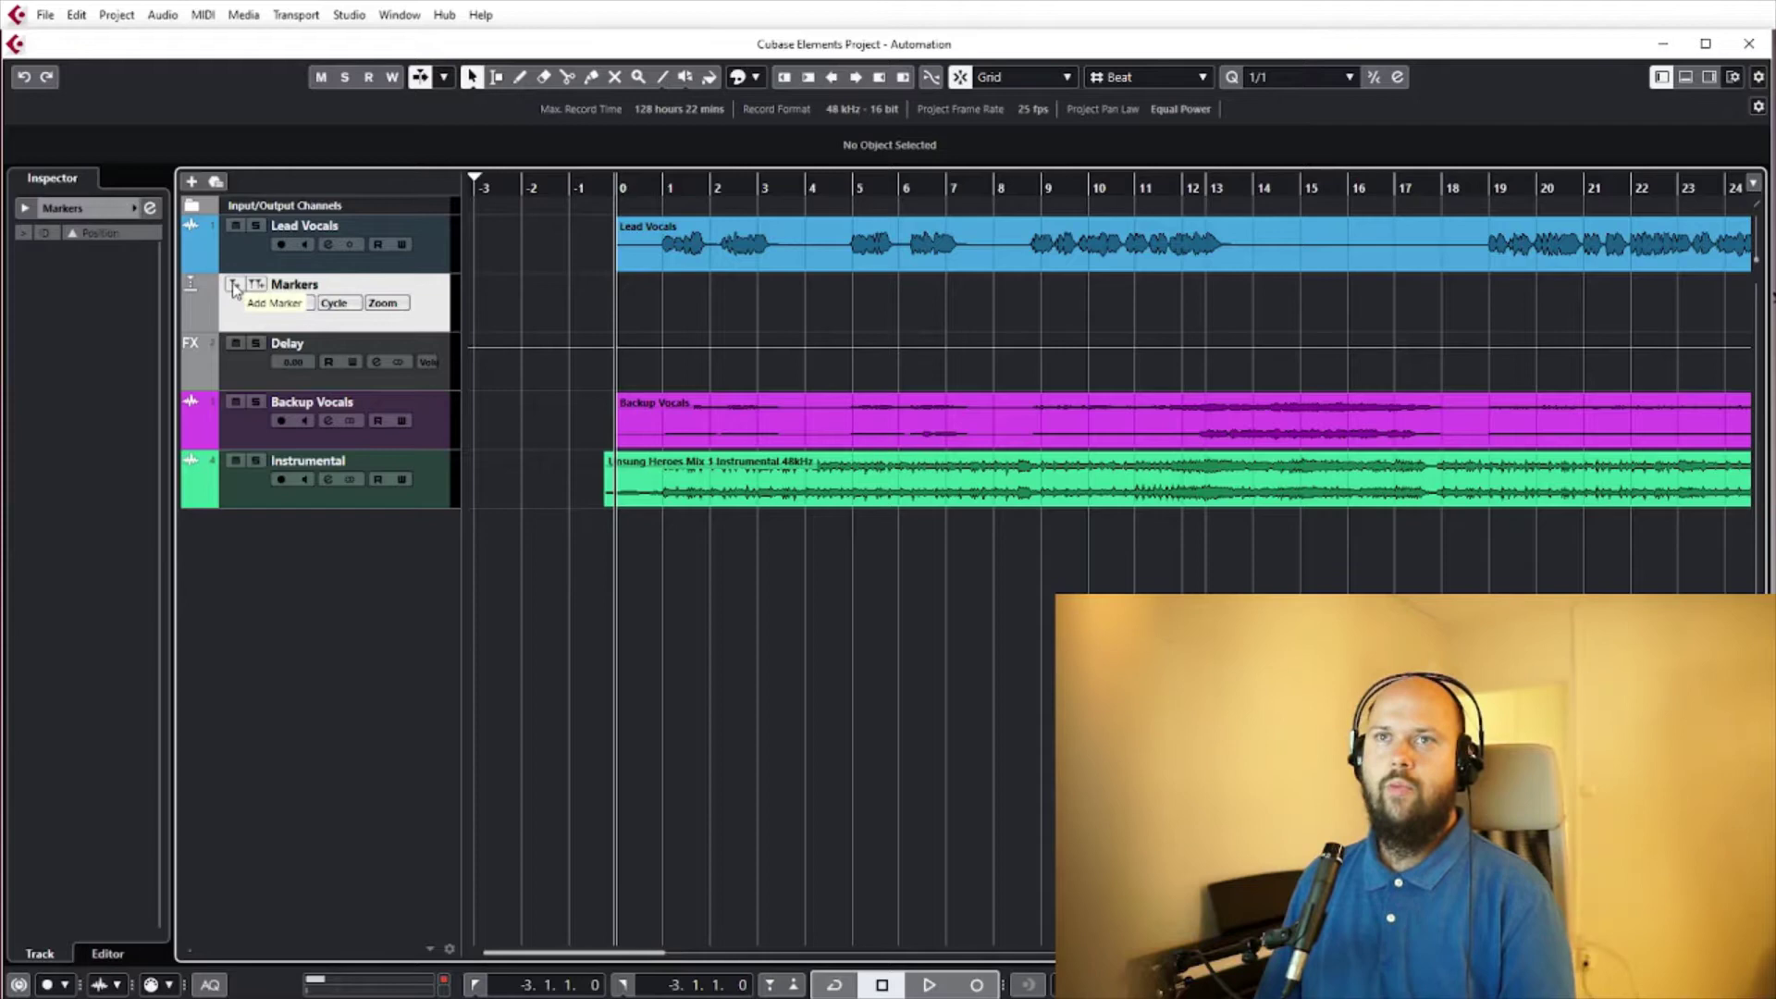
scroll(504, 319, up, 3)
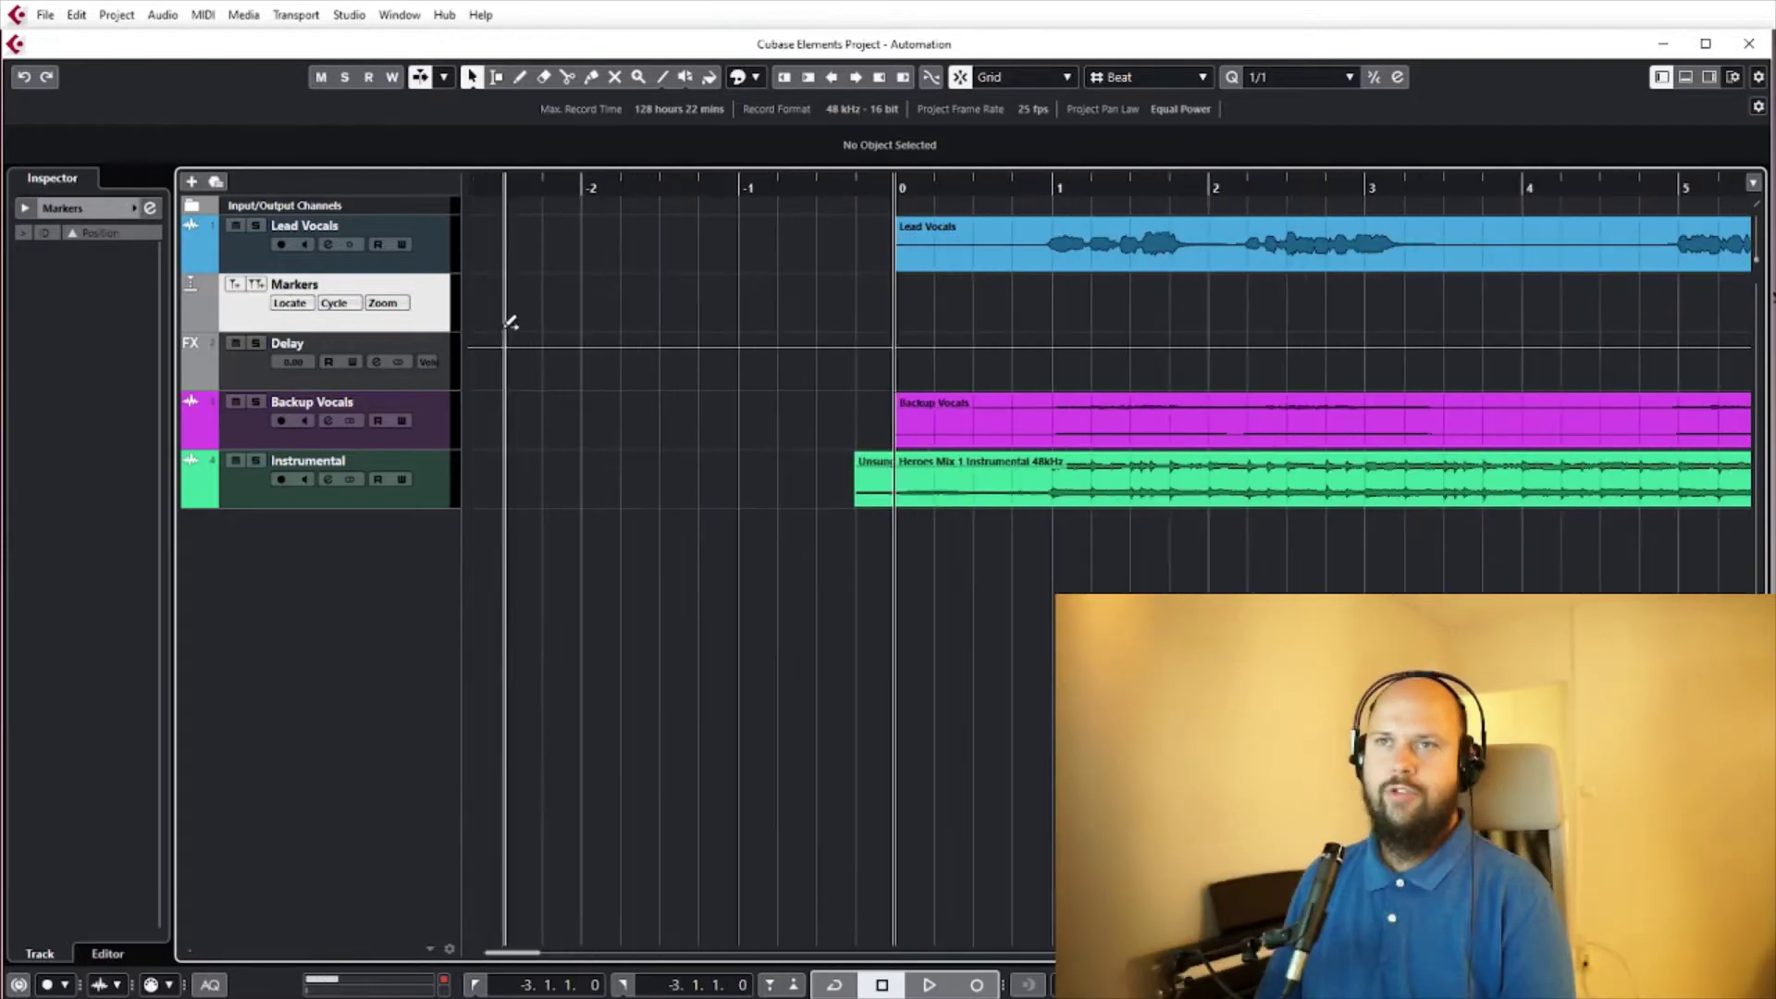
Add position markers at bars 0, 1 and 3, then move the playhead to bar 4
click(239, 289)
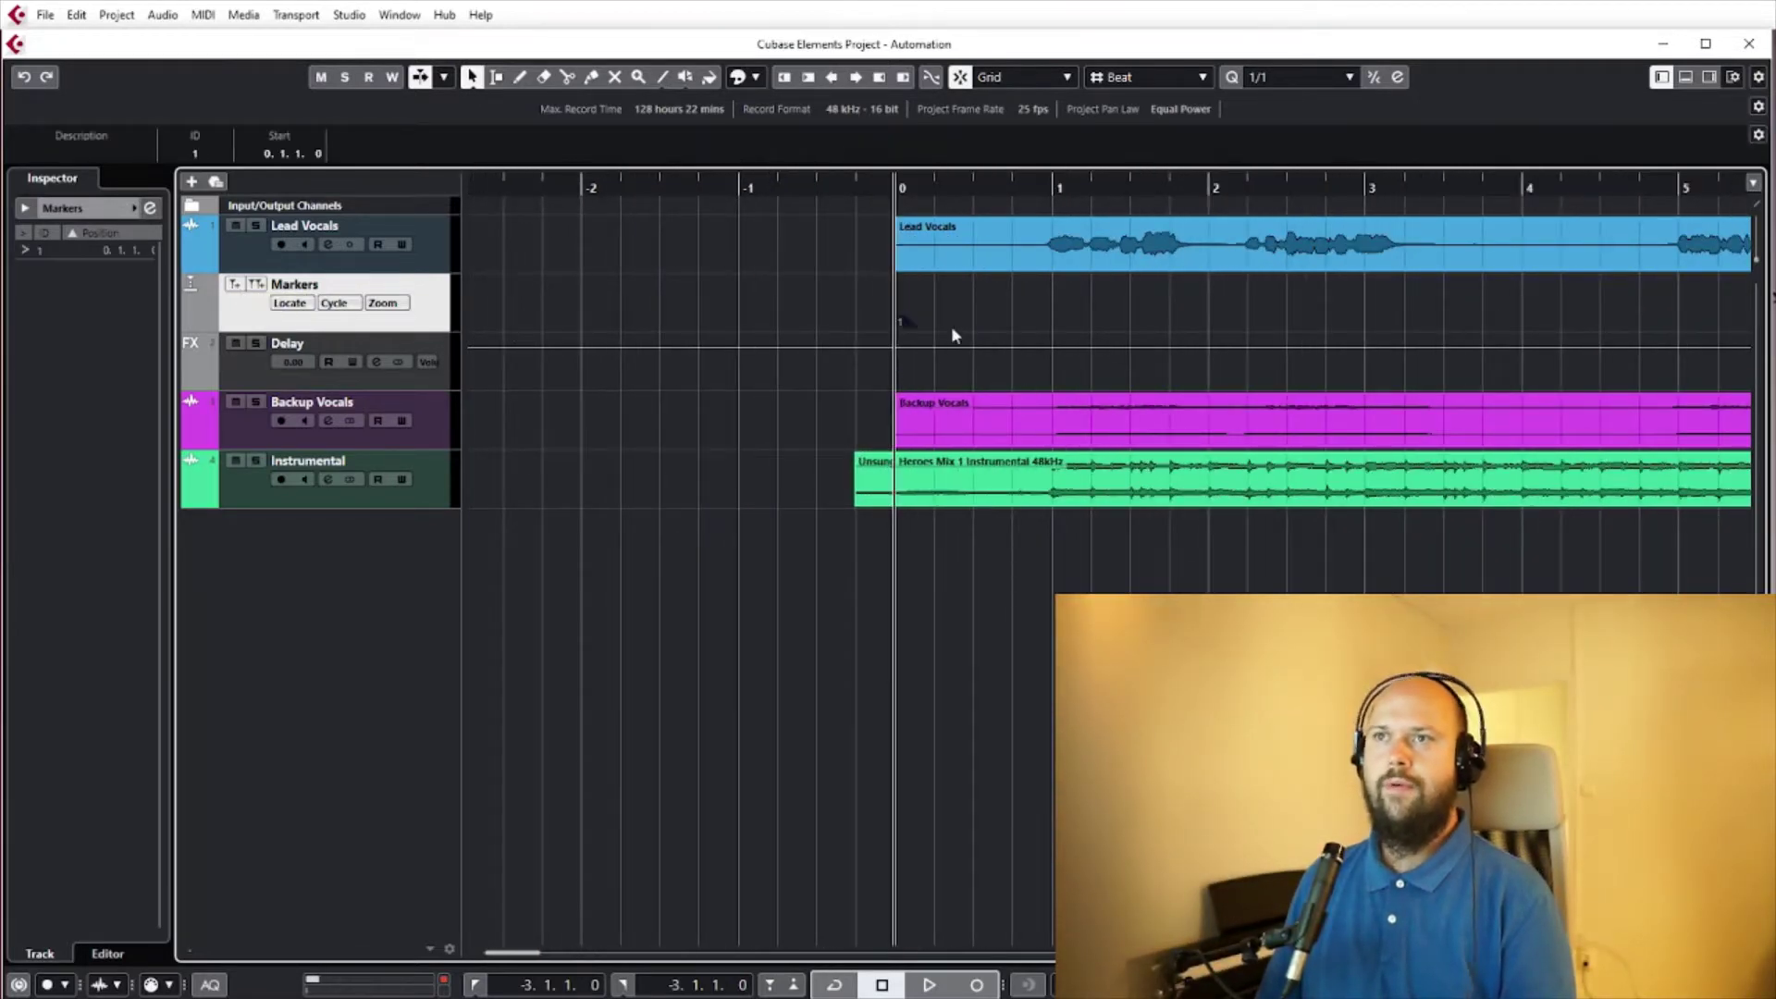
scroll(924, 319, right, 2)
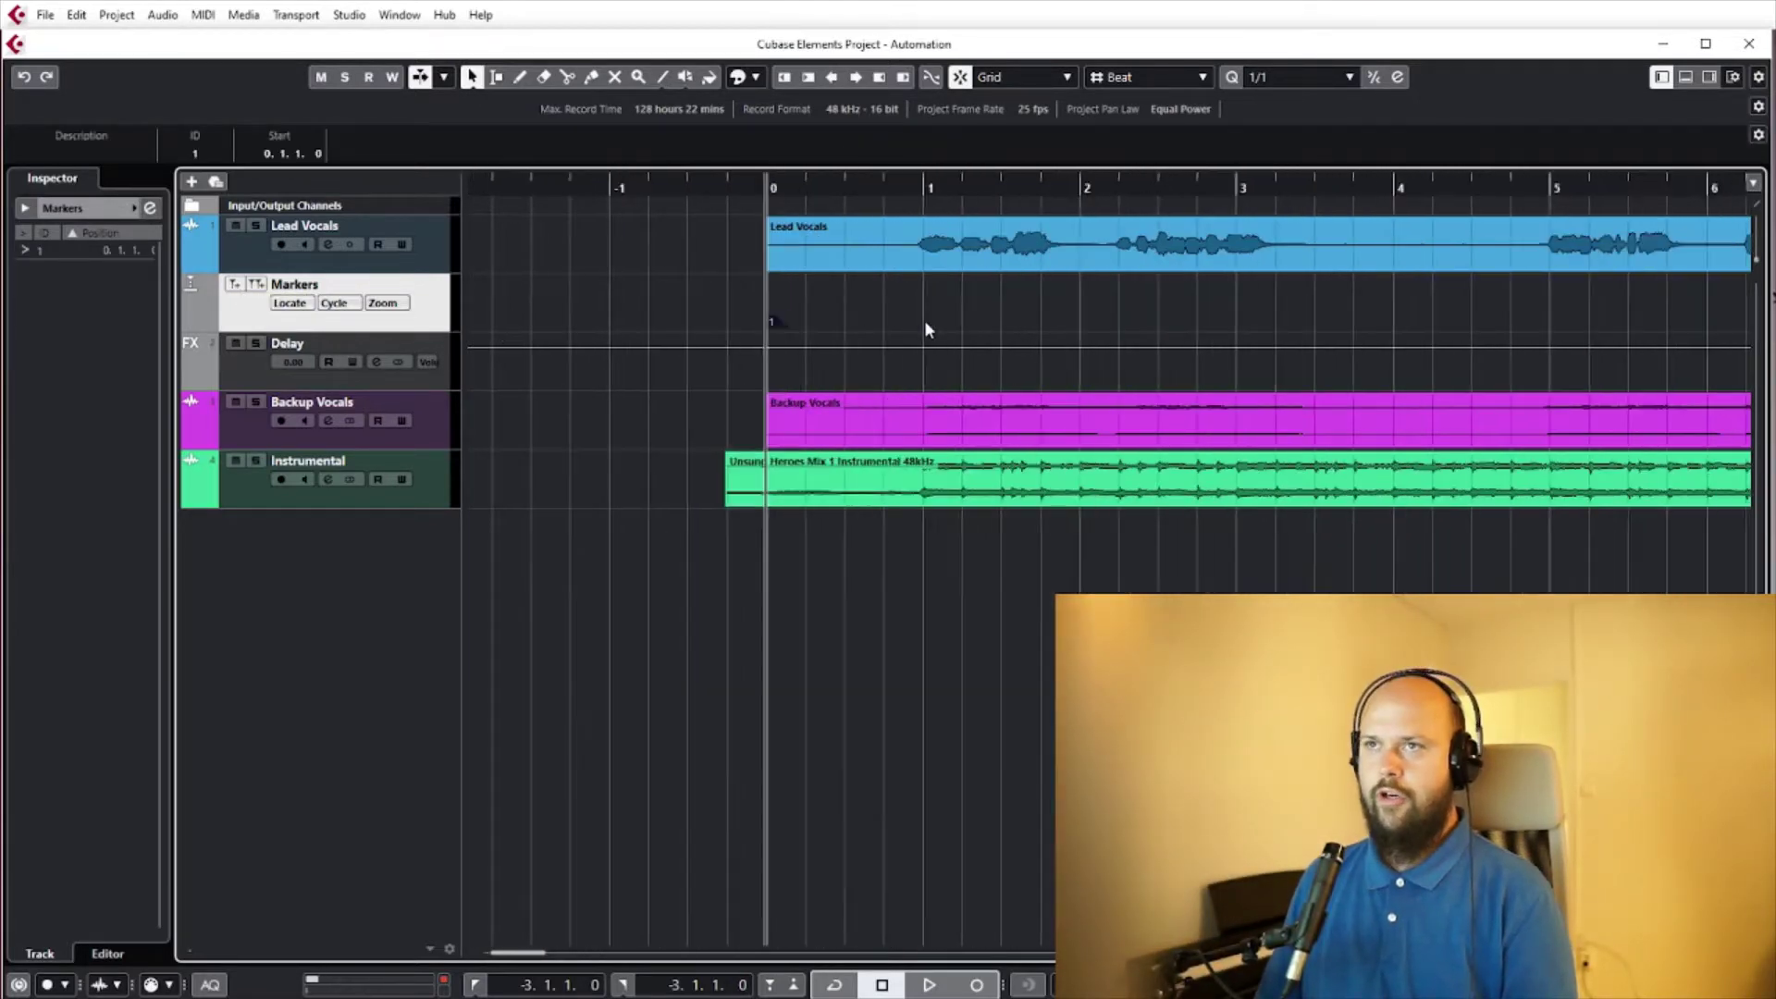
click(924, 191)
click(239, 289)
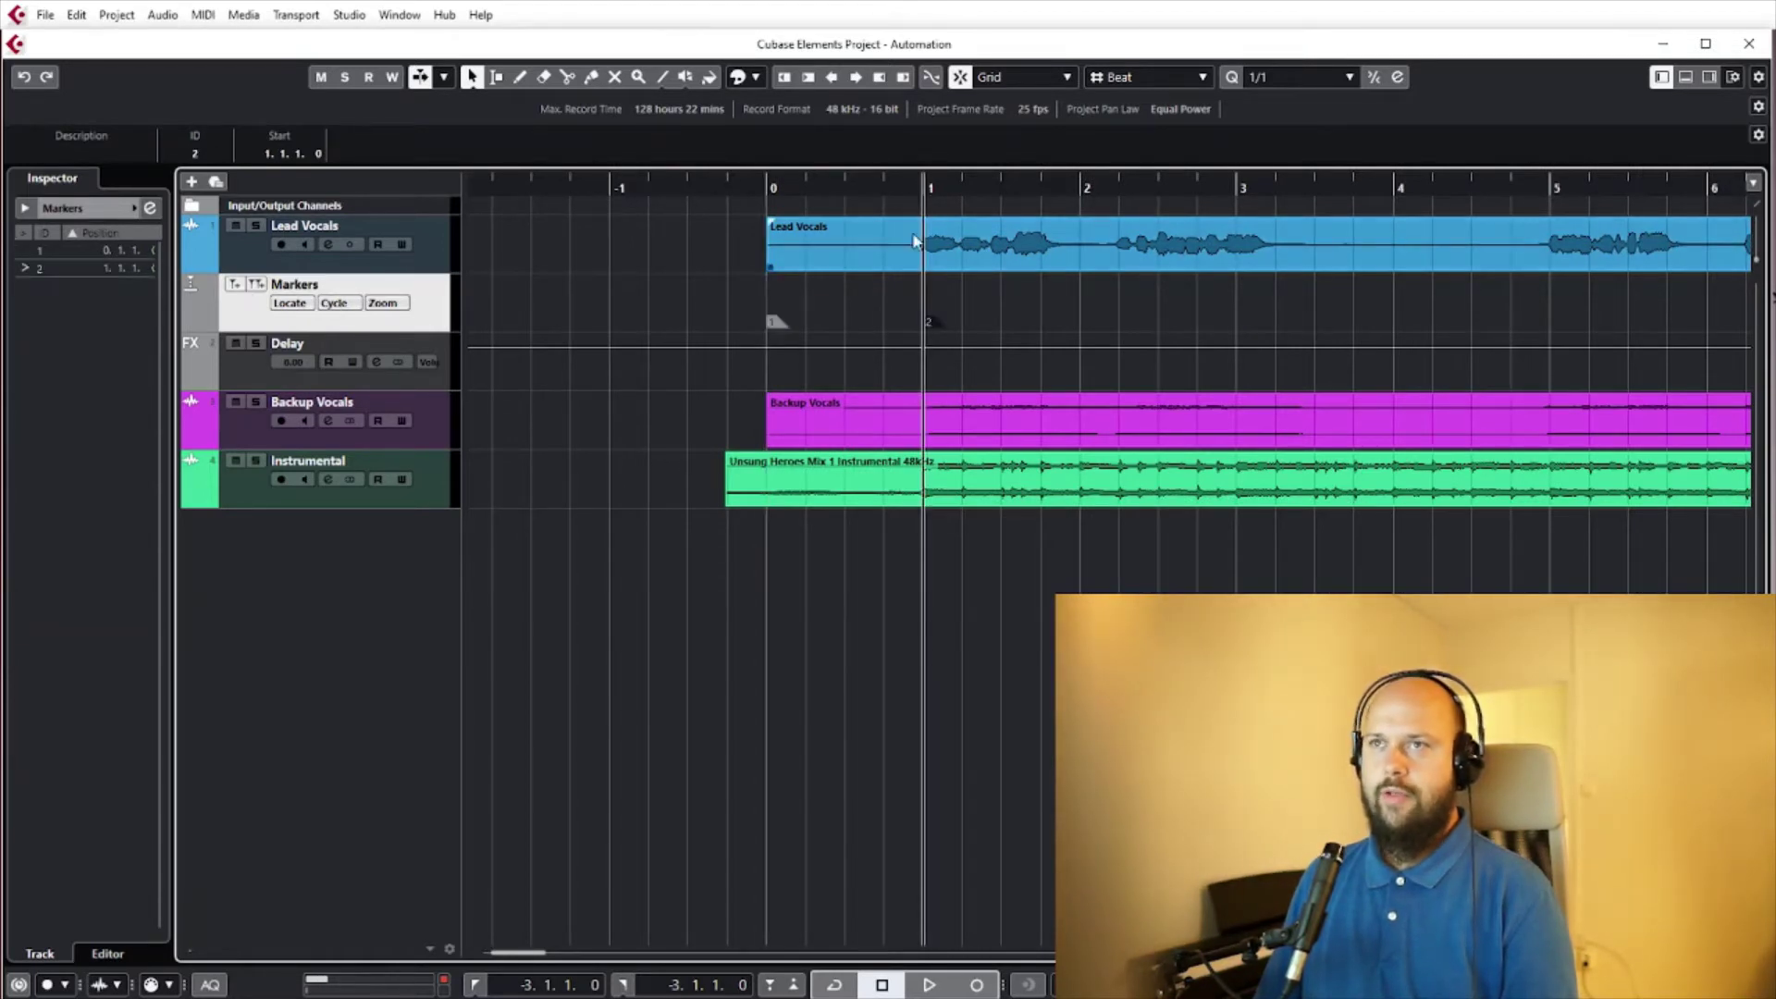
click(1207, 187)
click(233, 287)
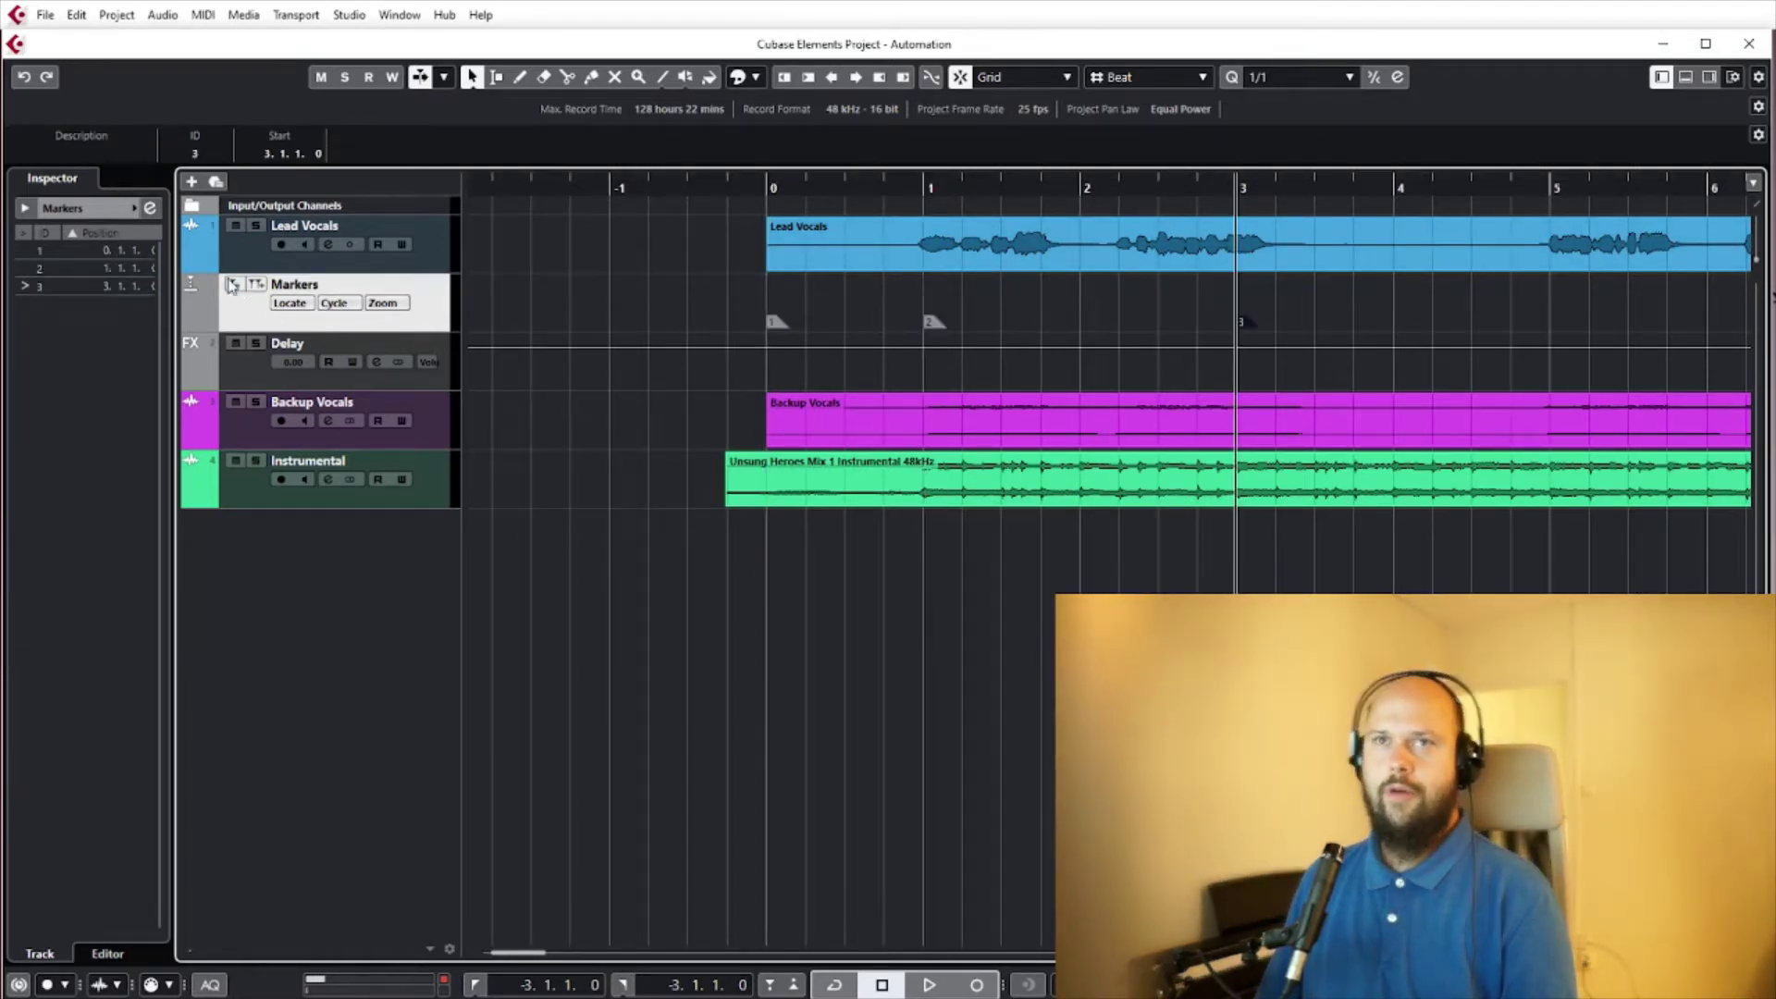
scroll(991, 411, right, 2)
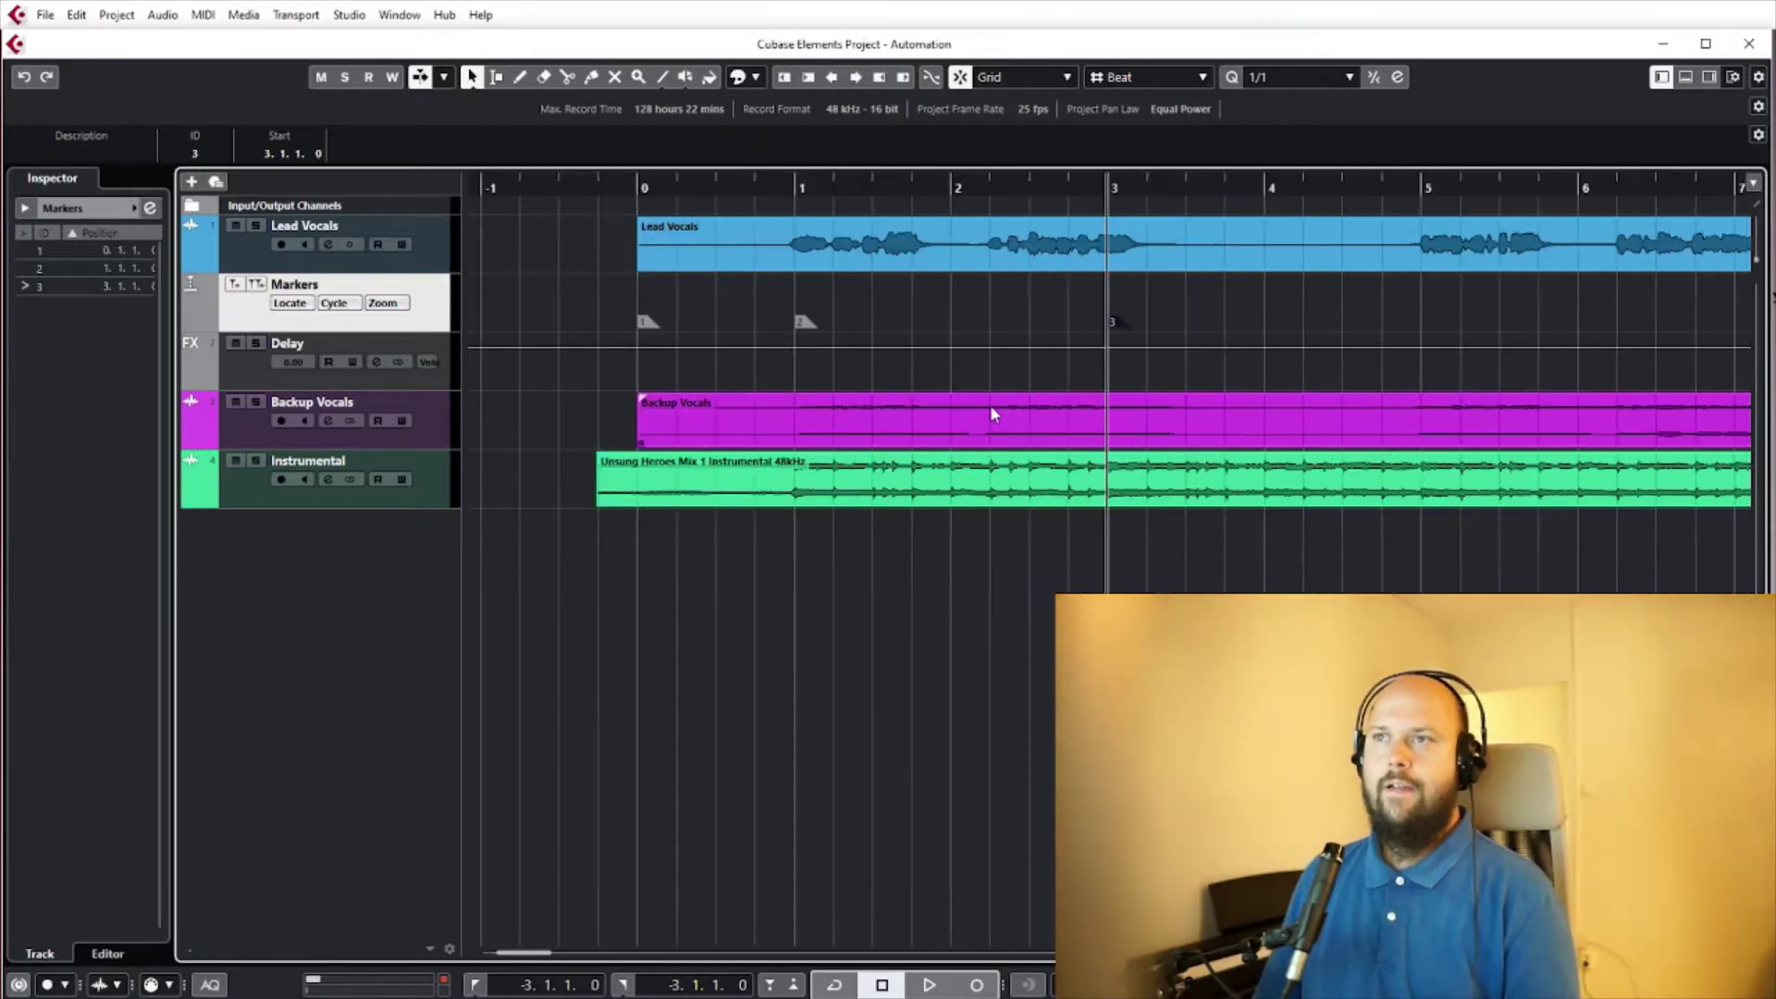
scroll(991, 413, right, 2)
click(1138, 189)
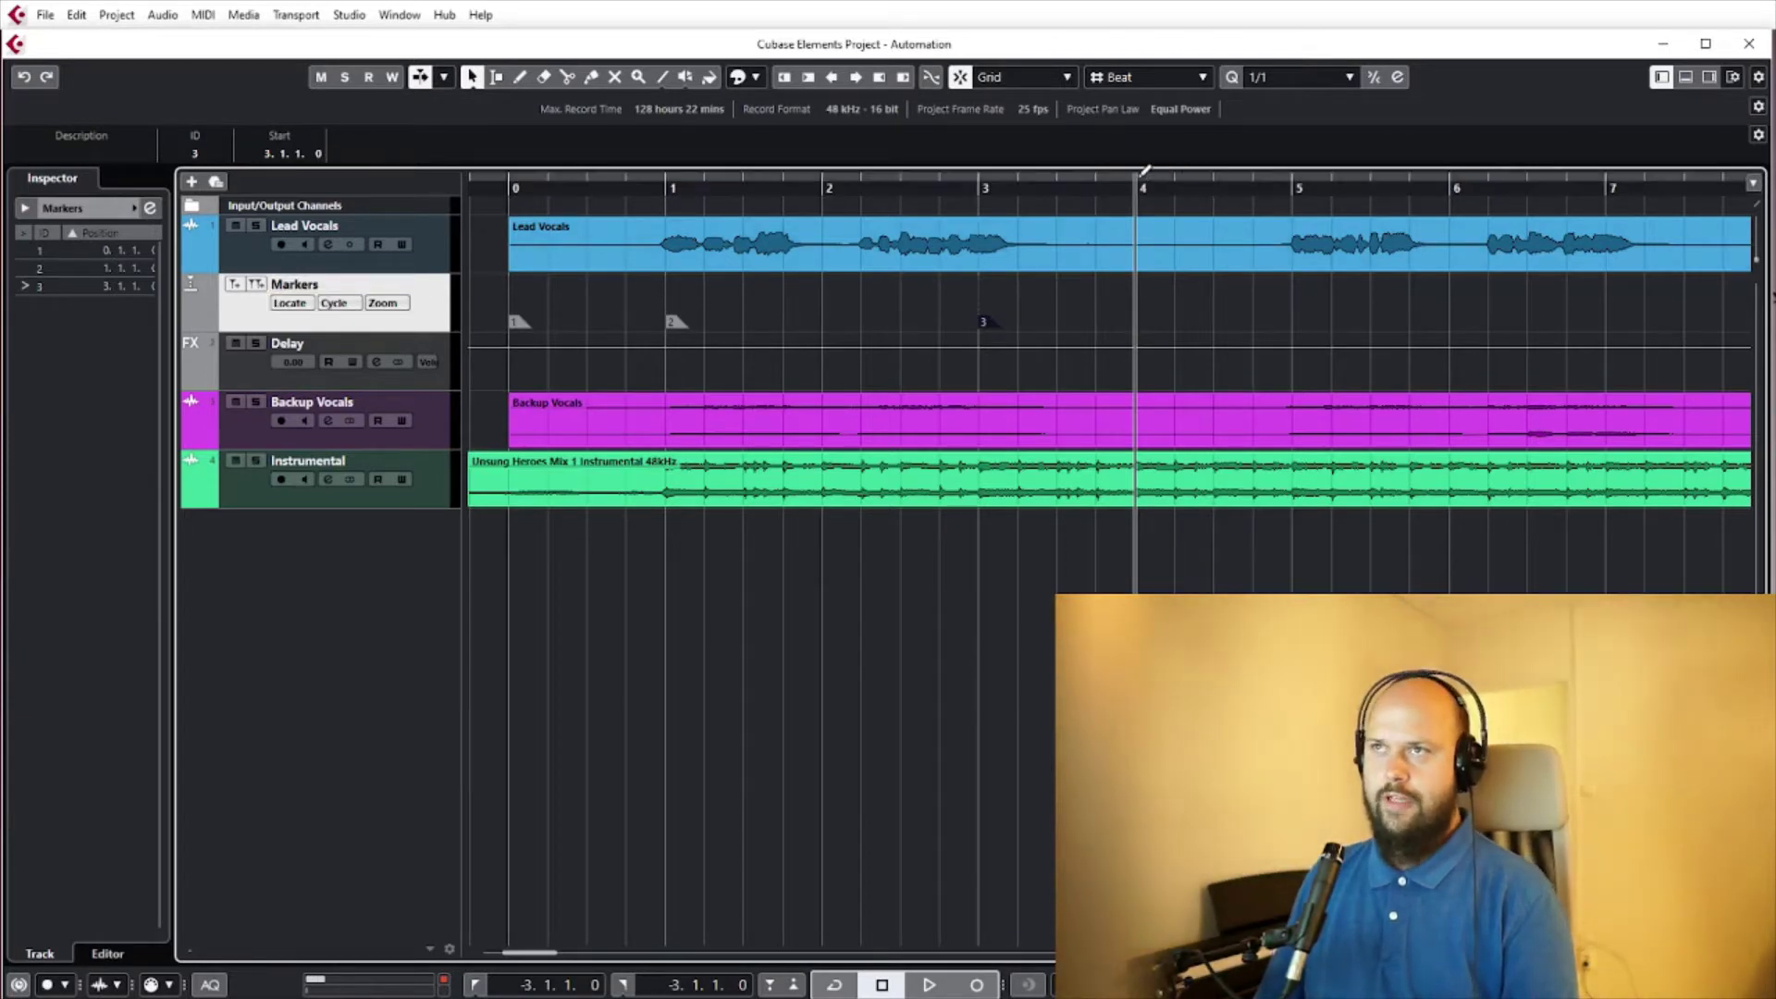
drag(1144, 172, 1293, 176)
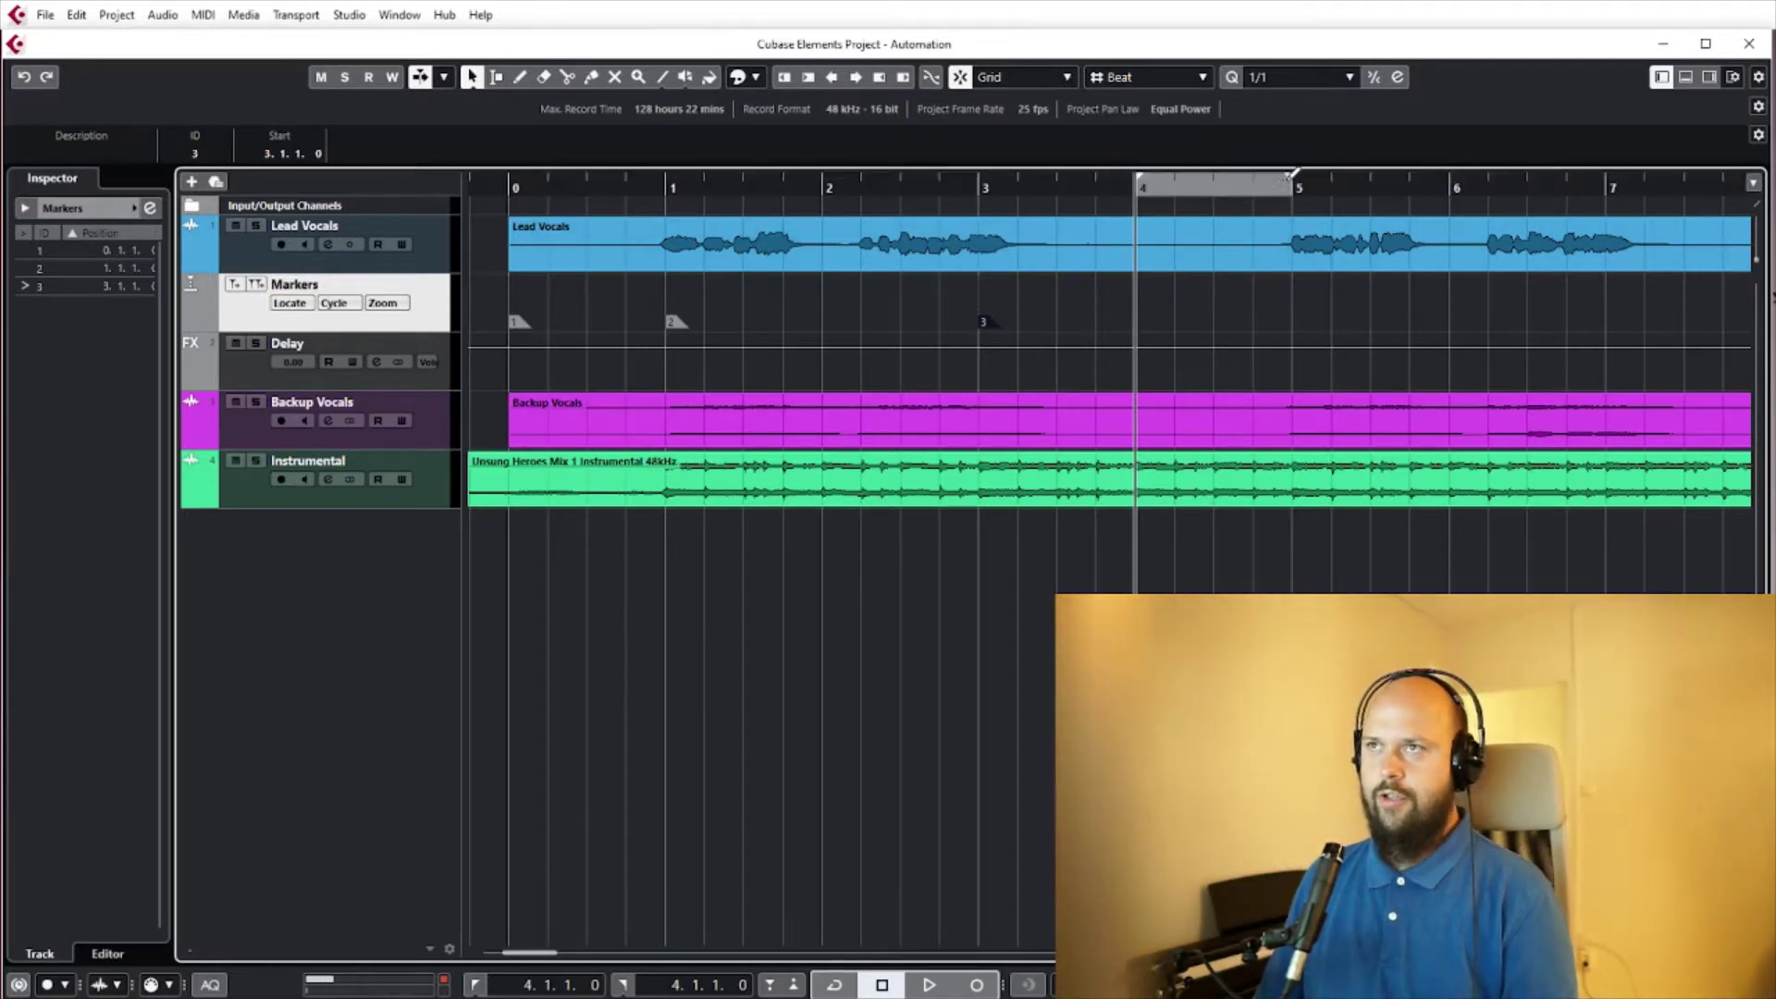
click(256, 288)
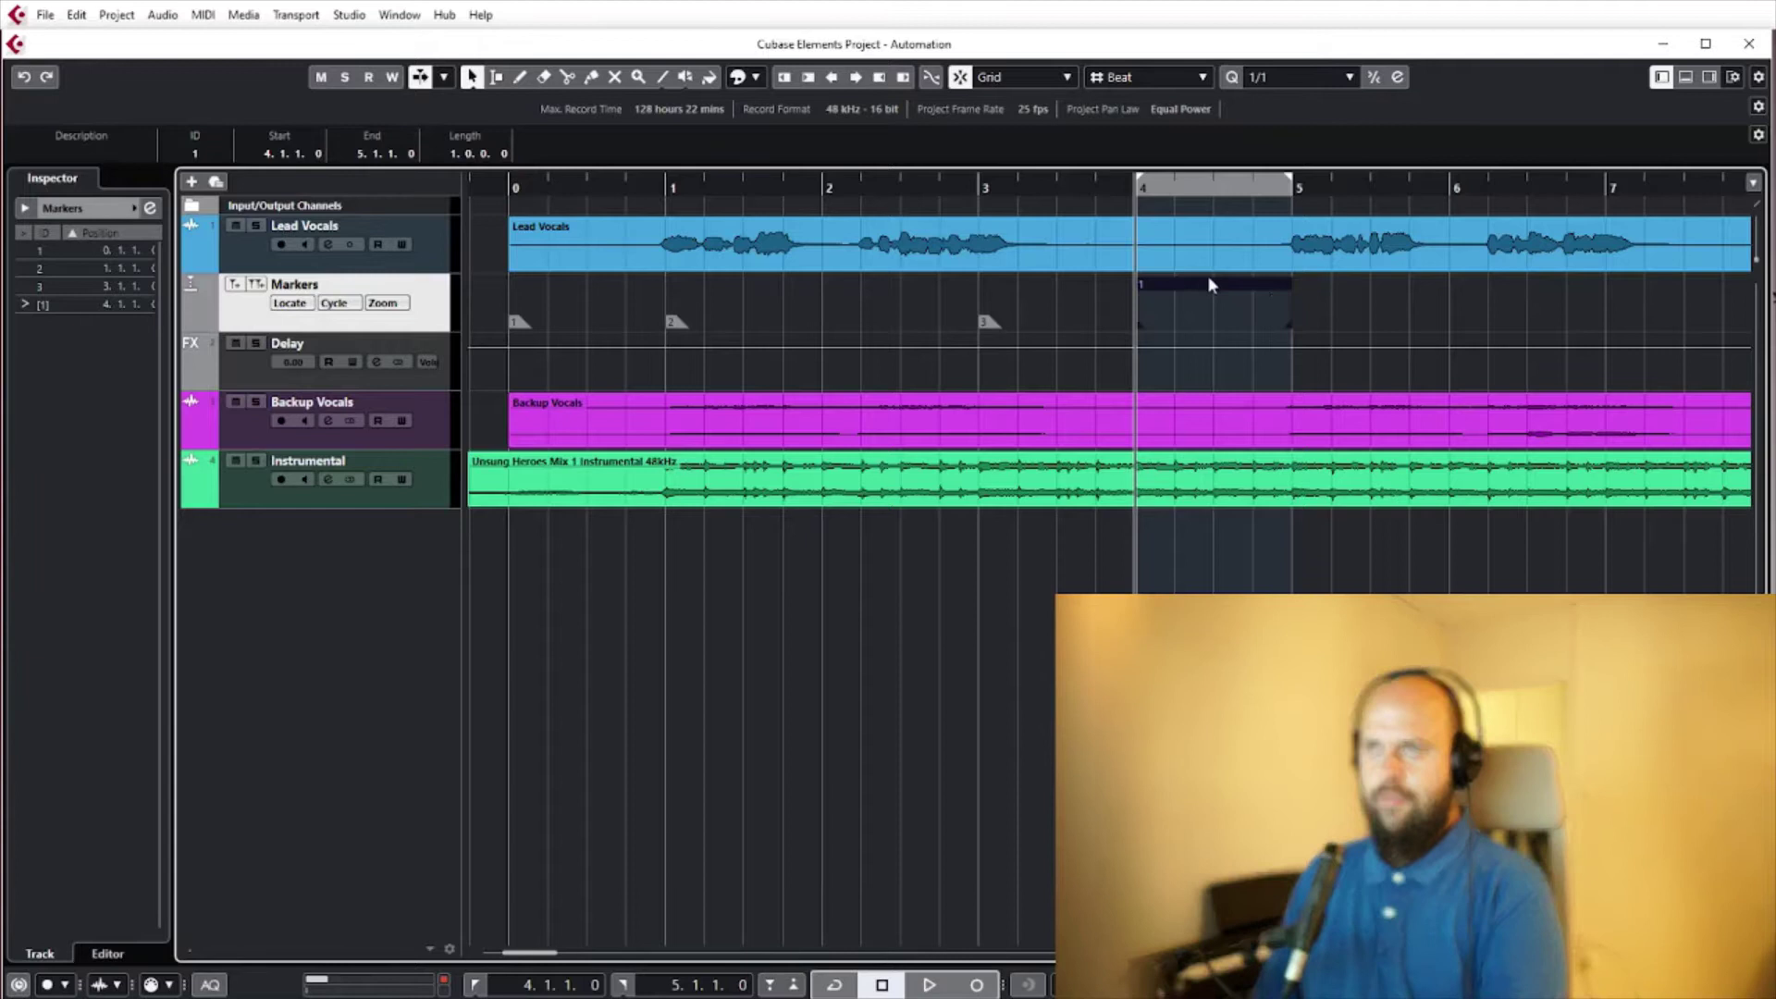
click(1066, 185)
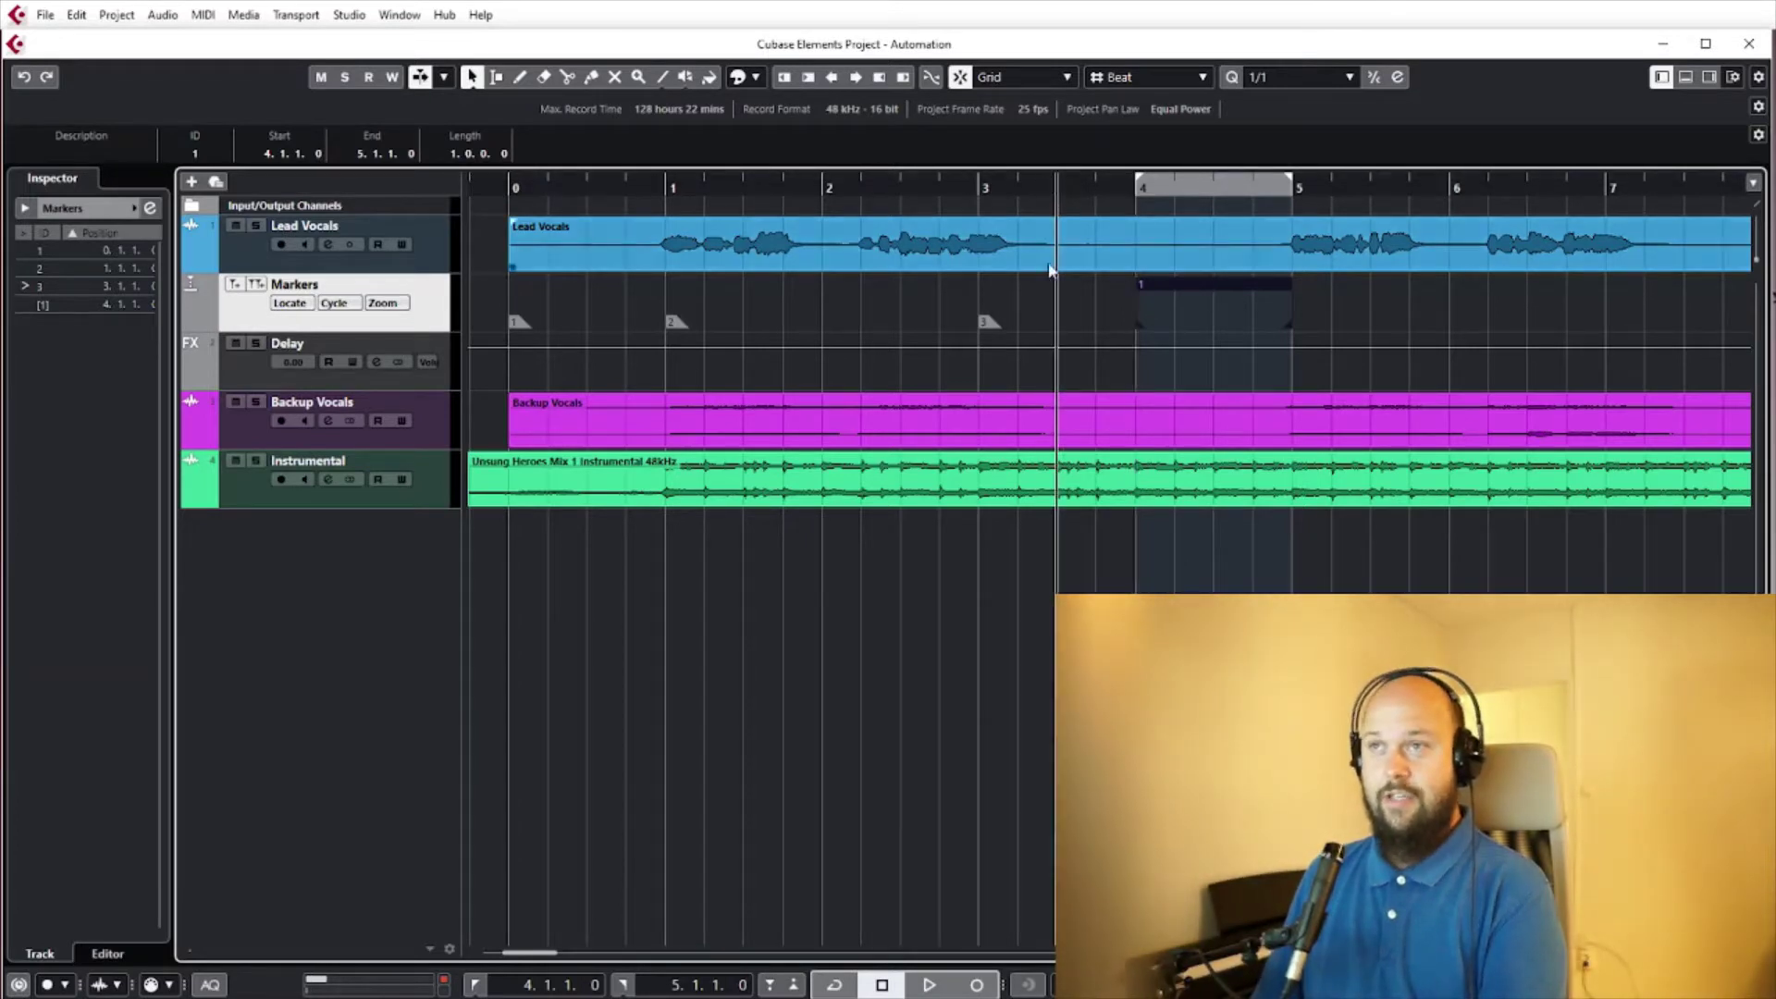
click(988, 321)
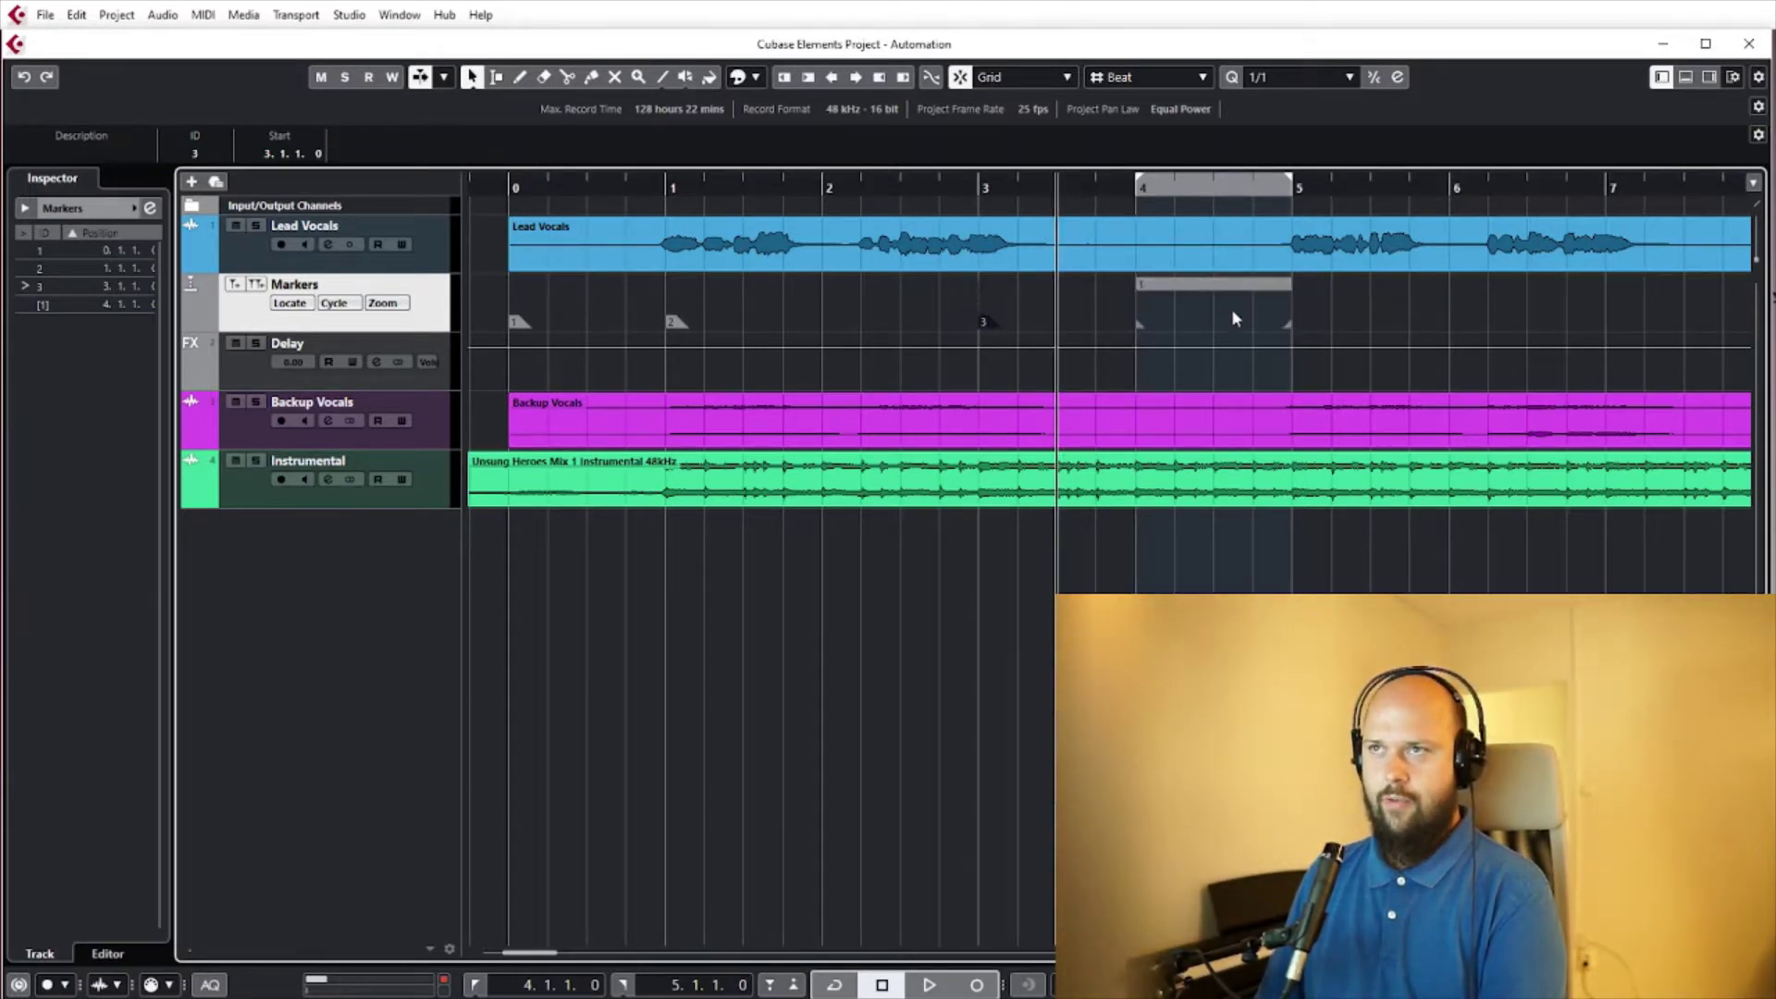
click(1228, 284)
key(Delete)
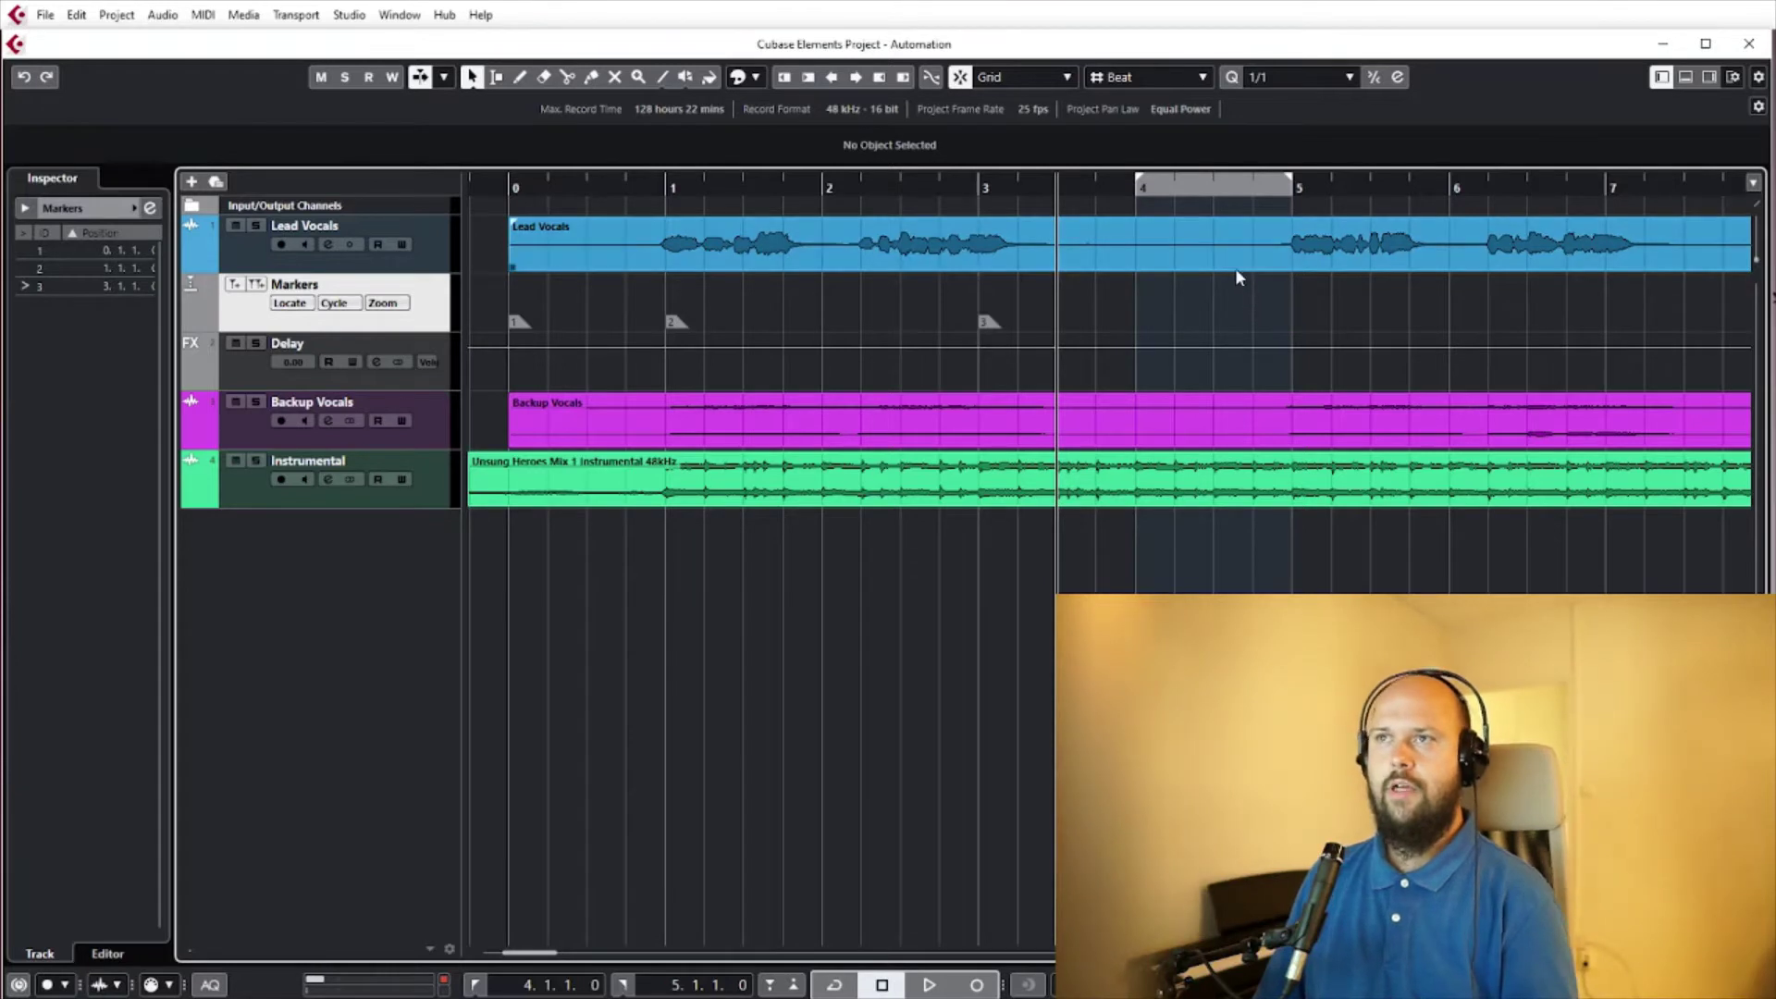
scroll(1215, 248, down, 2)
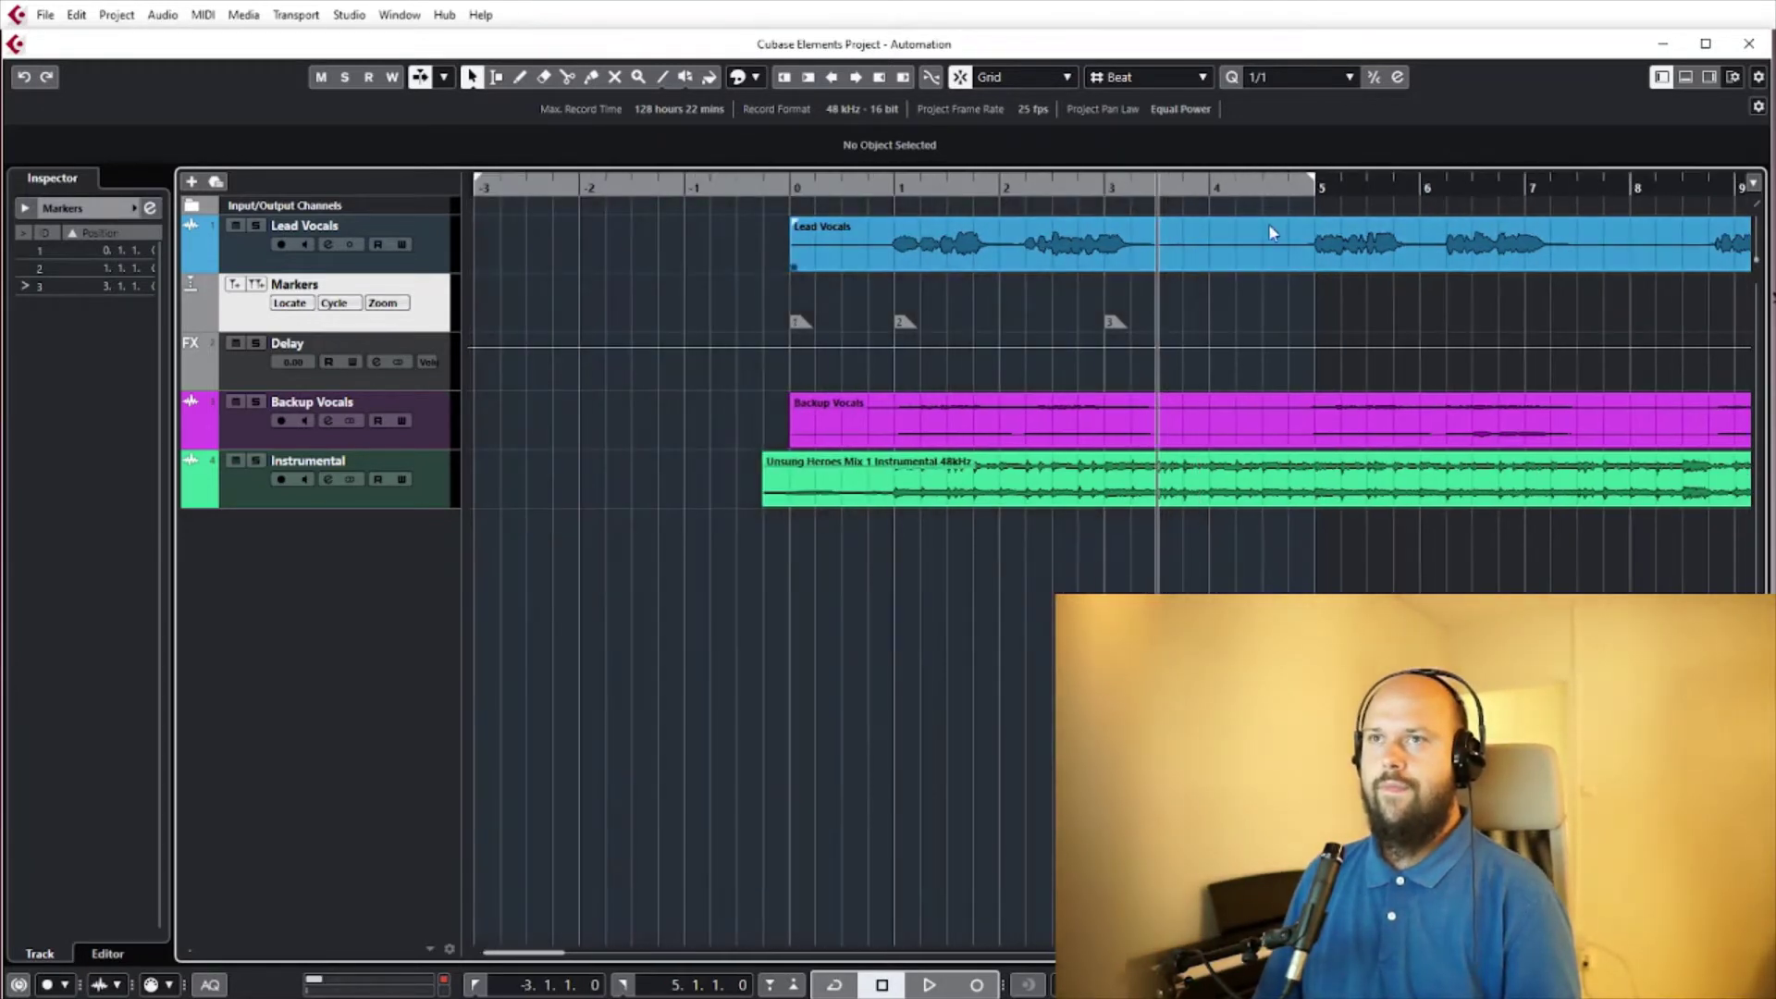
drag(951, 196, 476, 183)
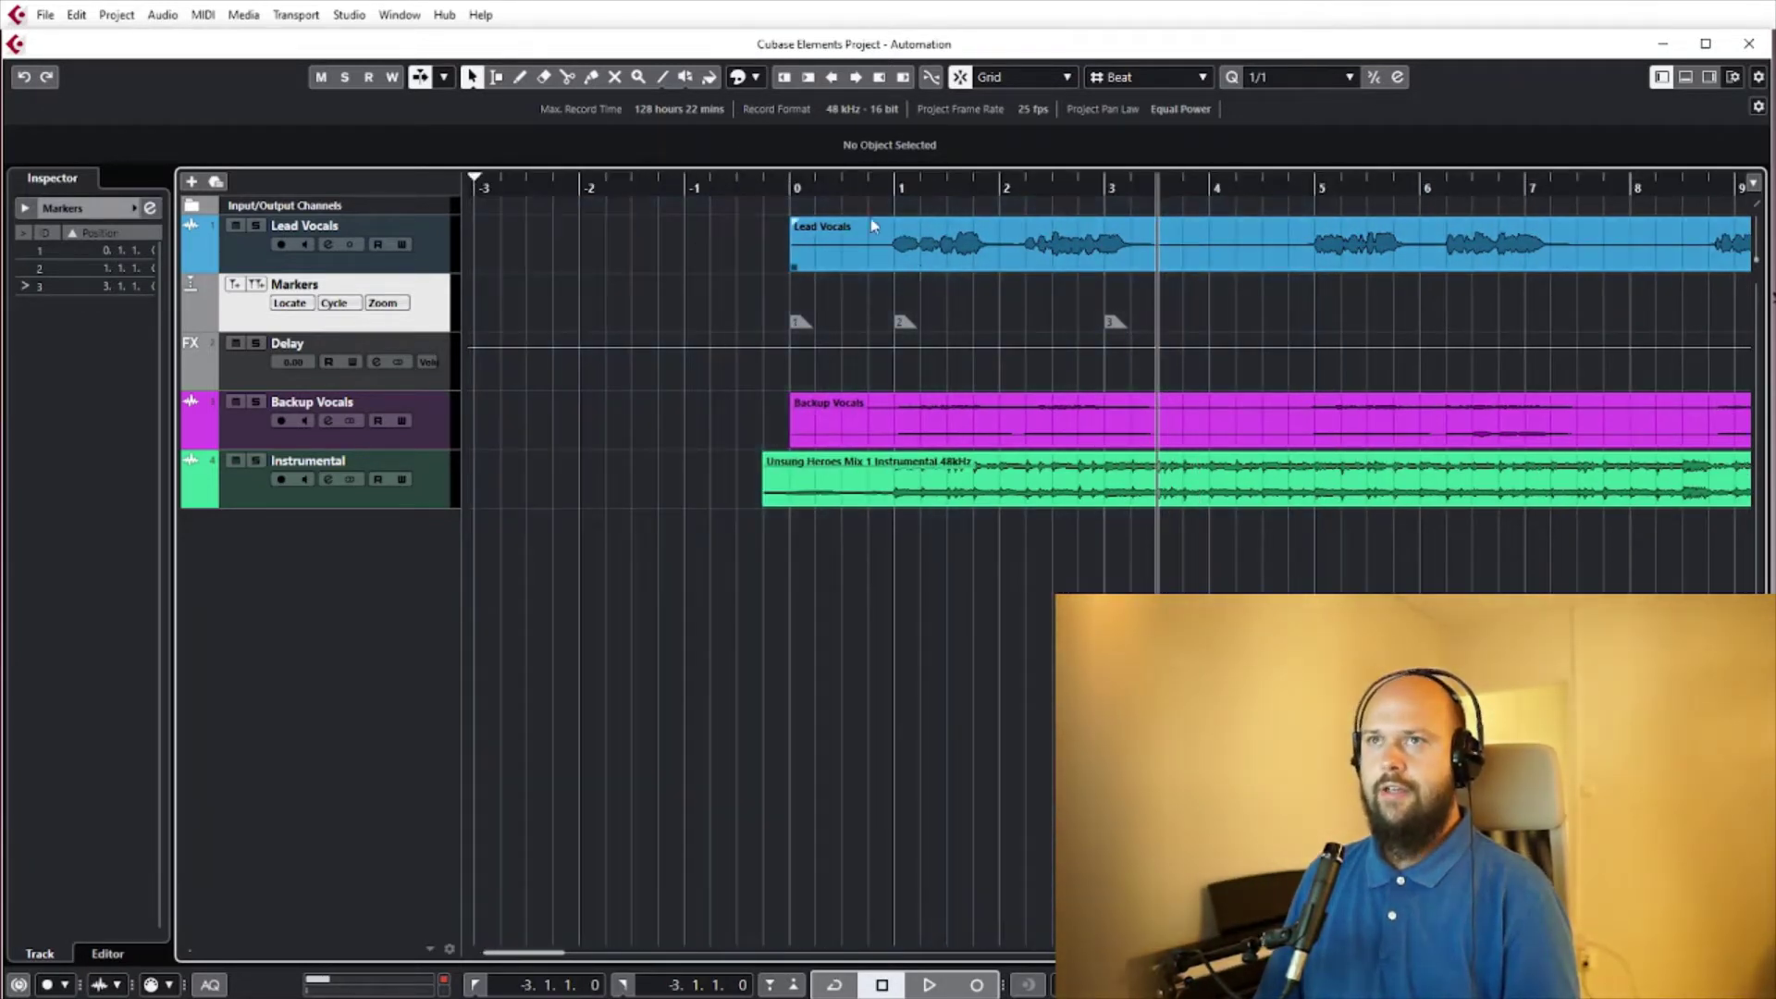
click(799, 322)
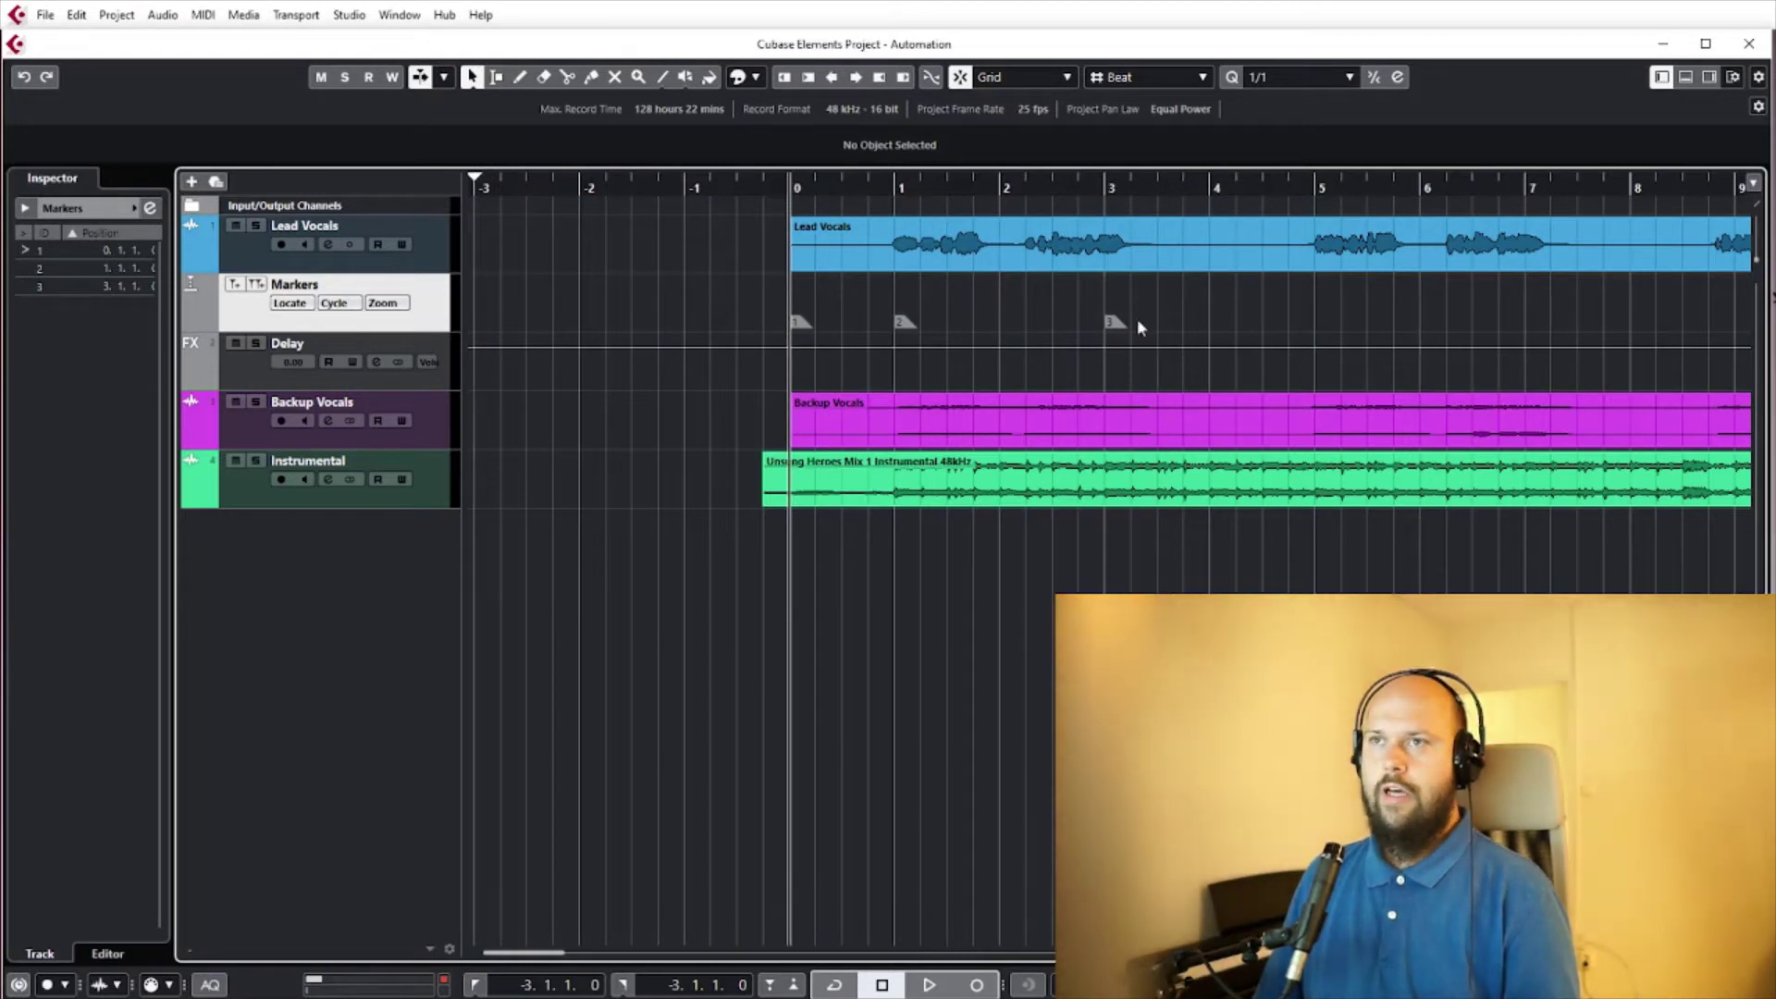
Name the first marker 'Intro' in the Inspector's marker list
scroll(813, 316, up, 2)
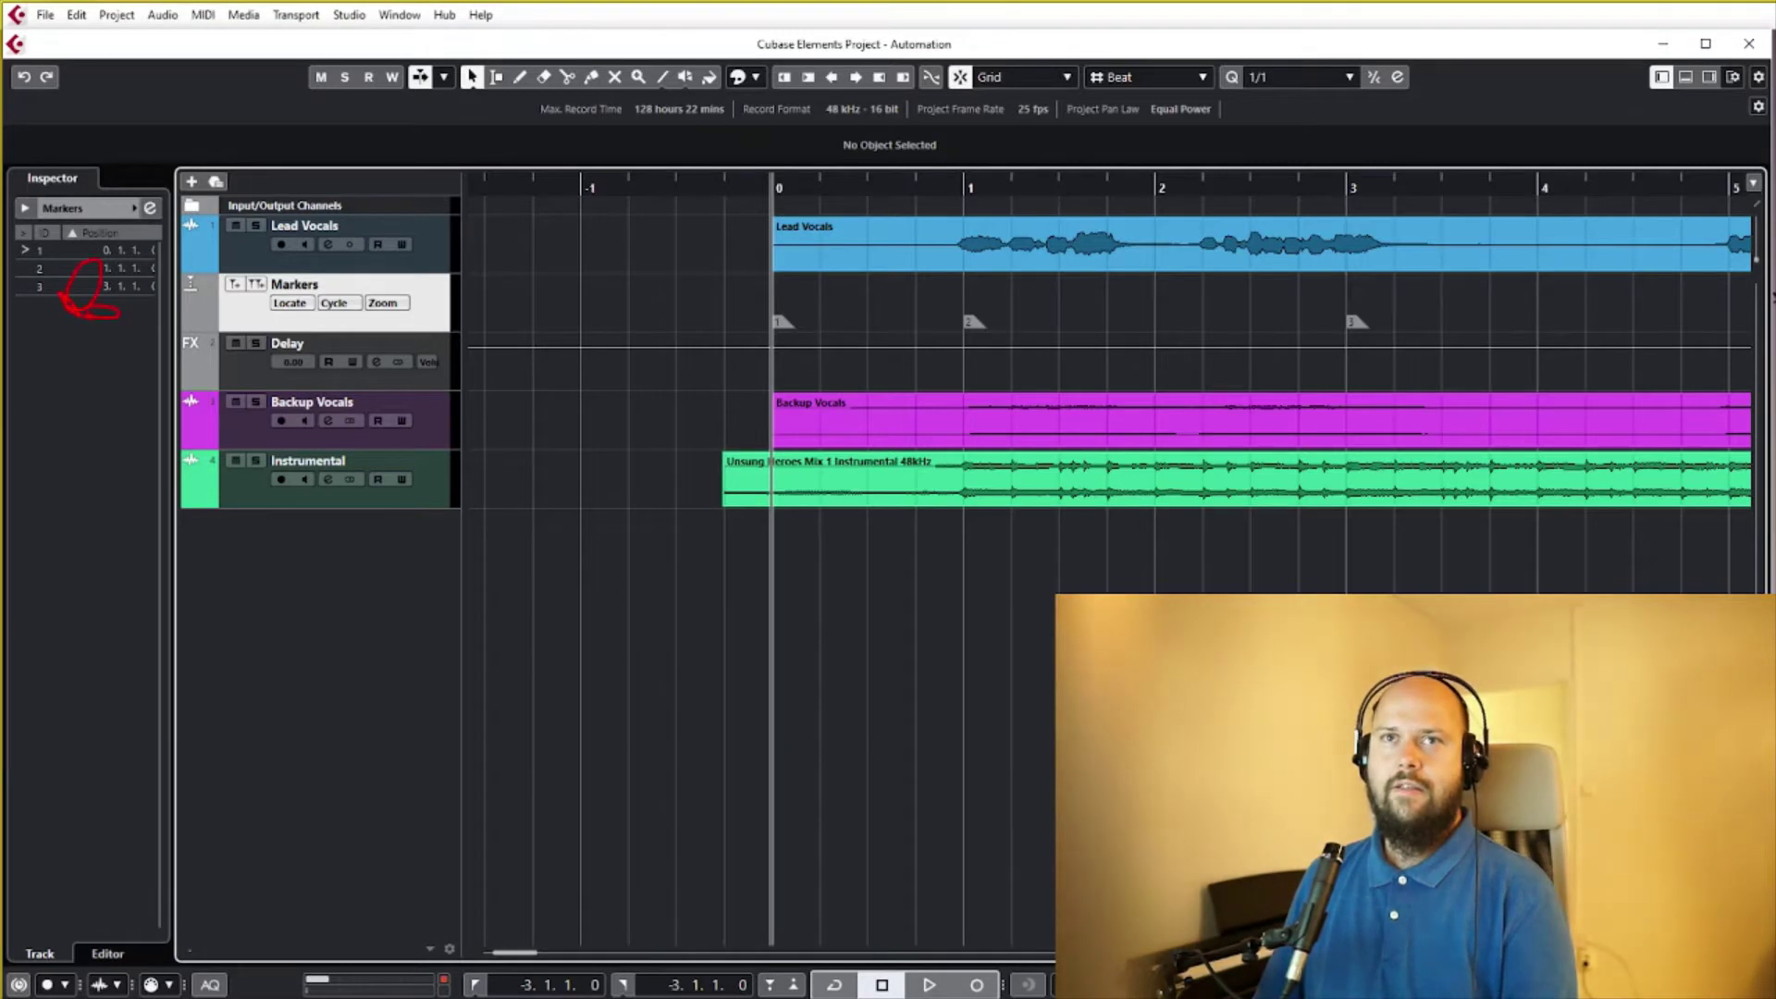
key(Escape)
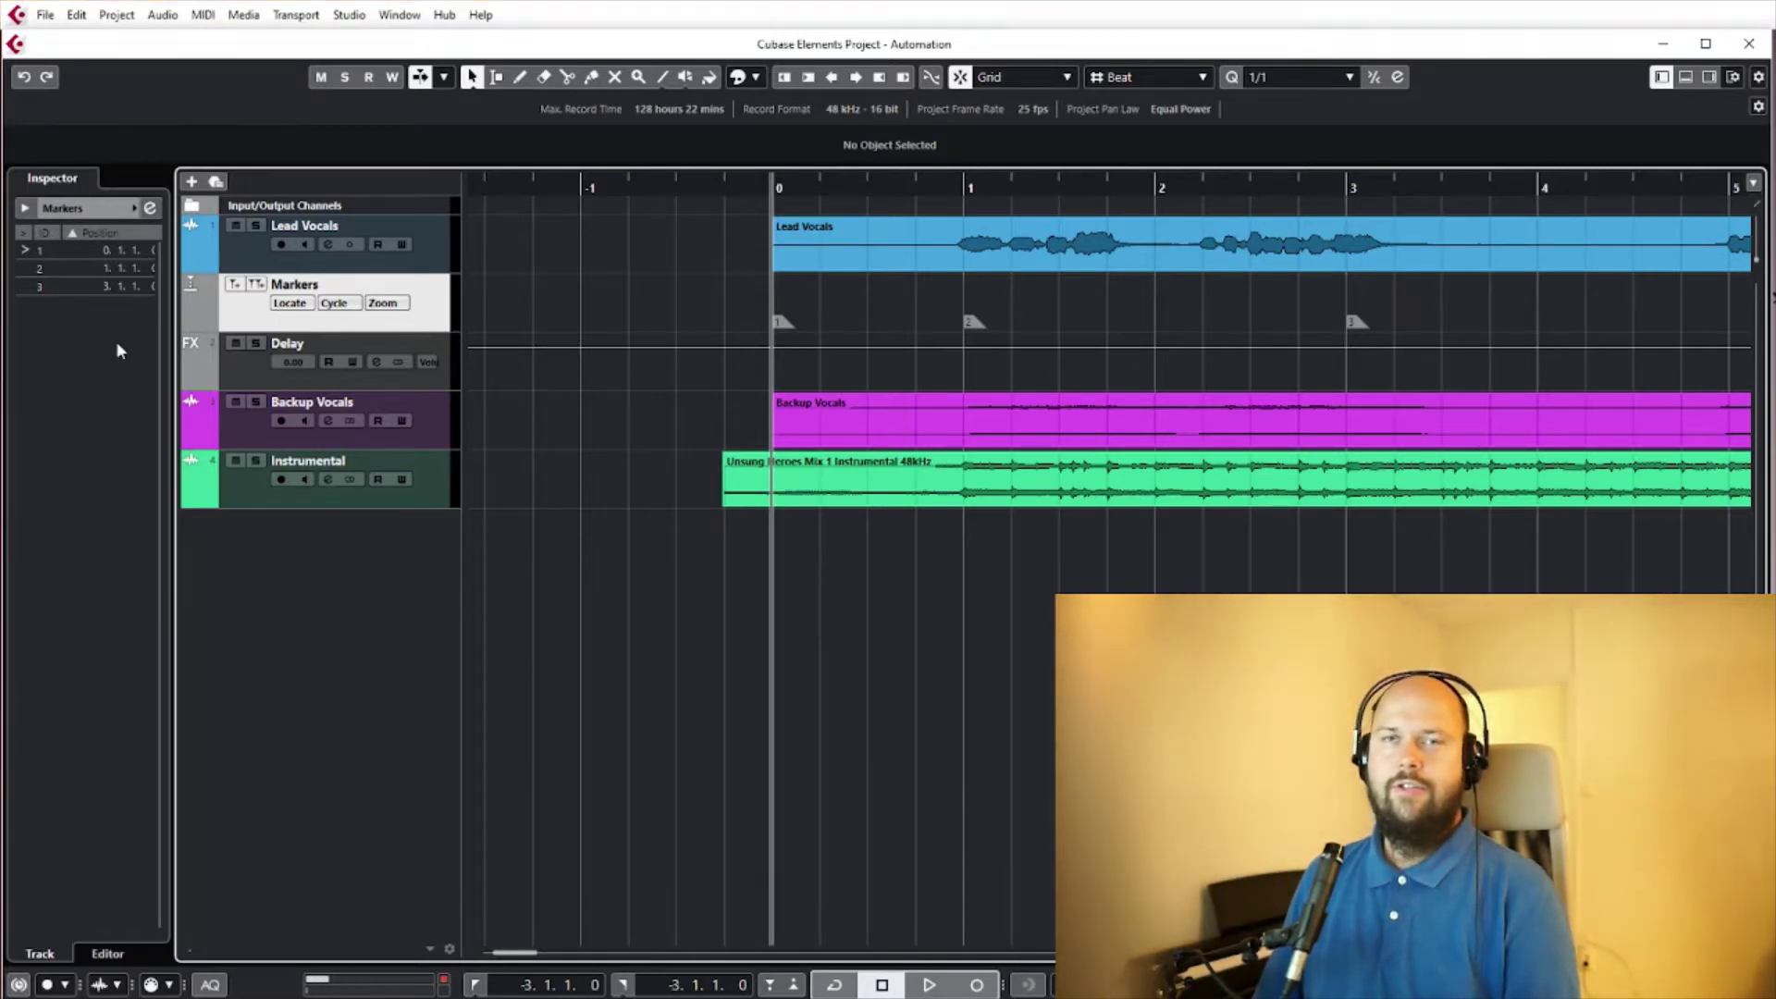
click(114, 333)
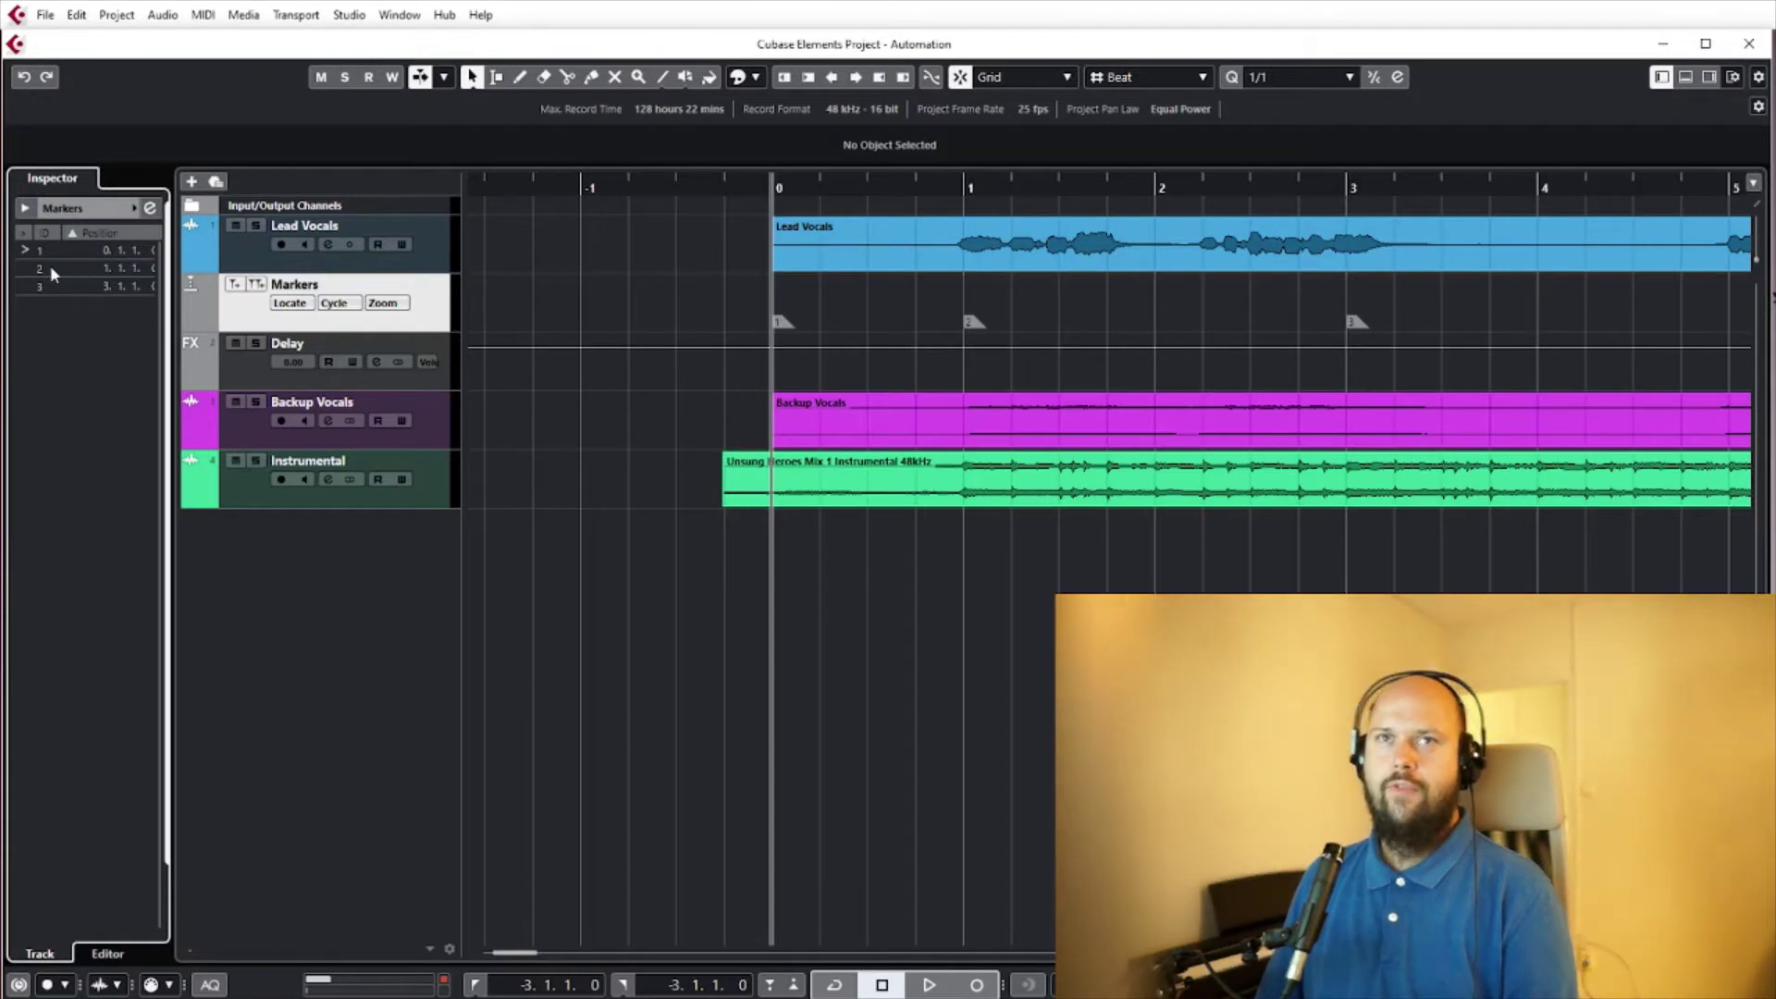
scroll(102, 314, right, 3)
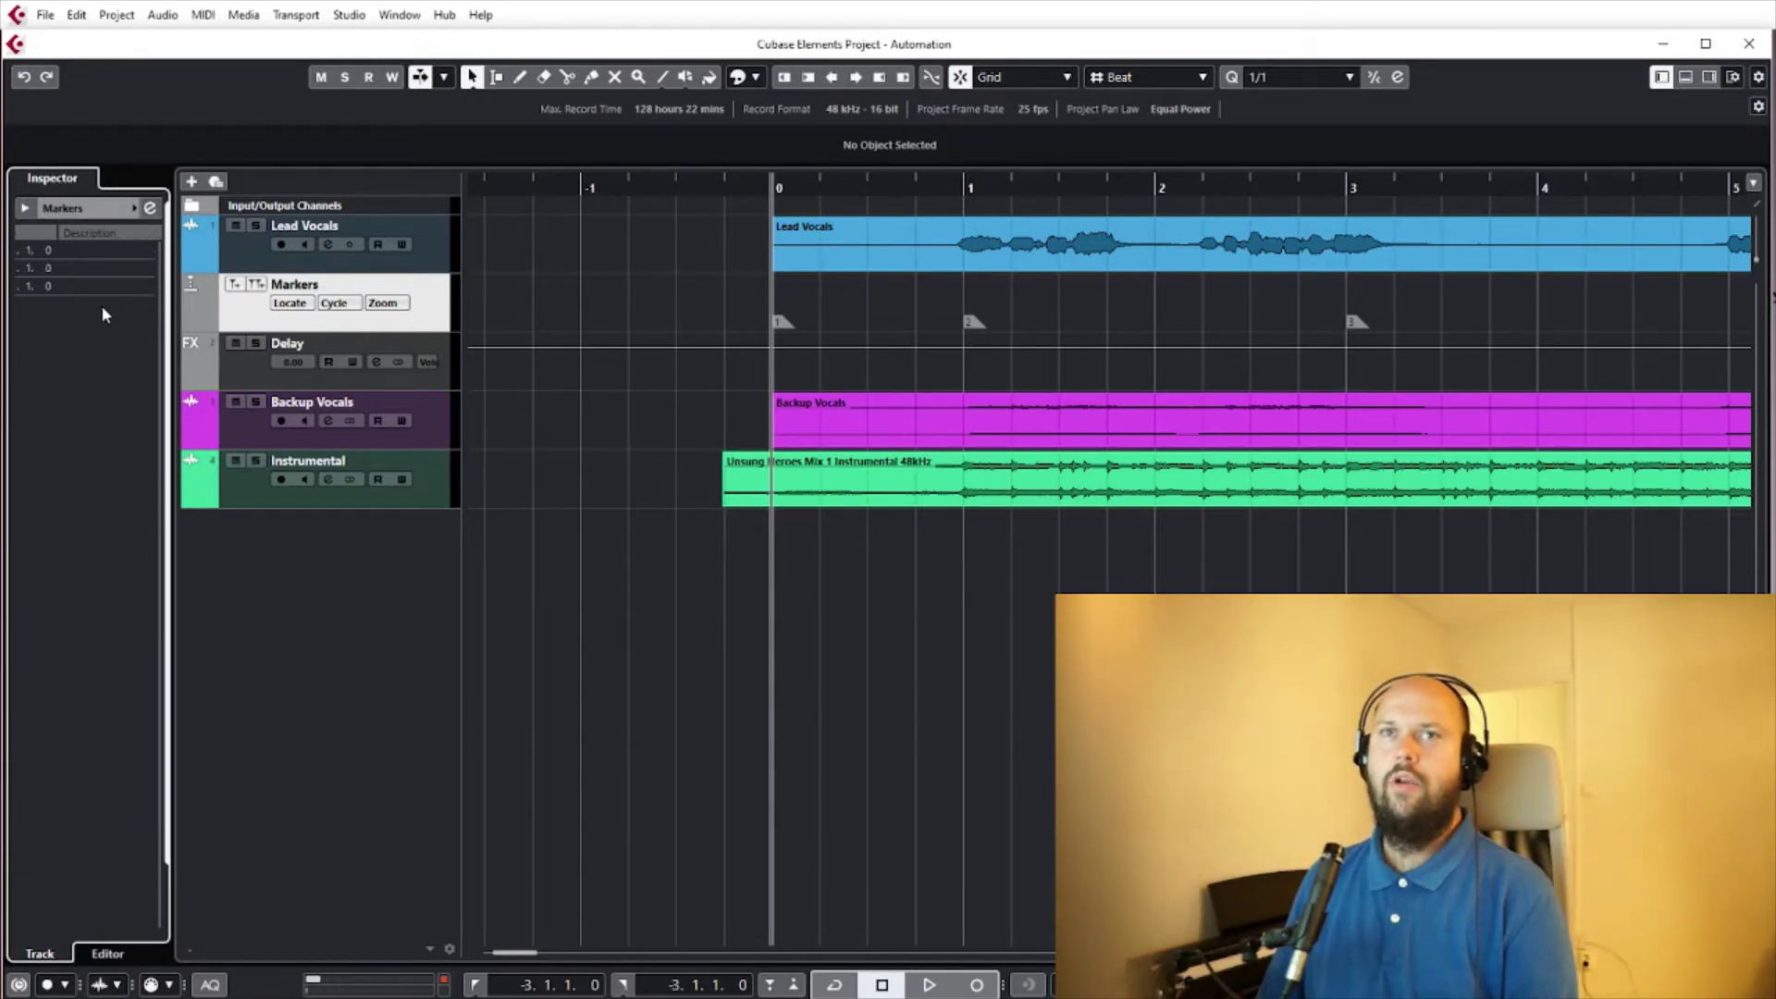
click(103, 250)
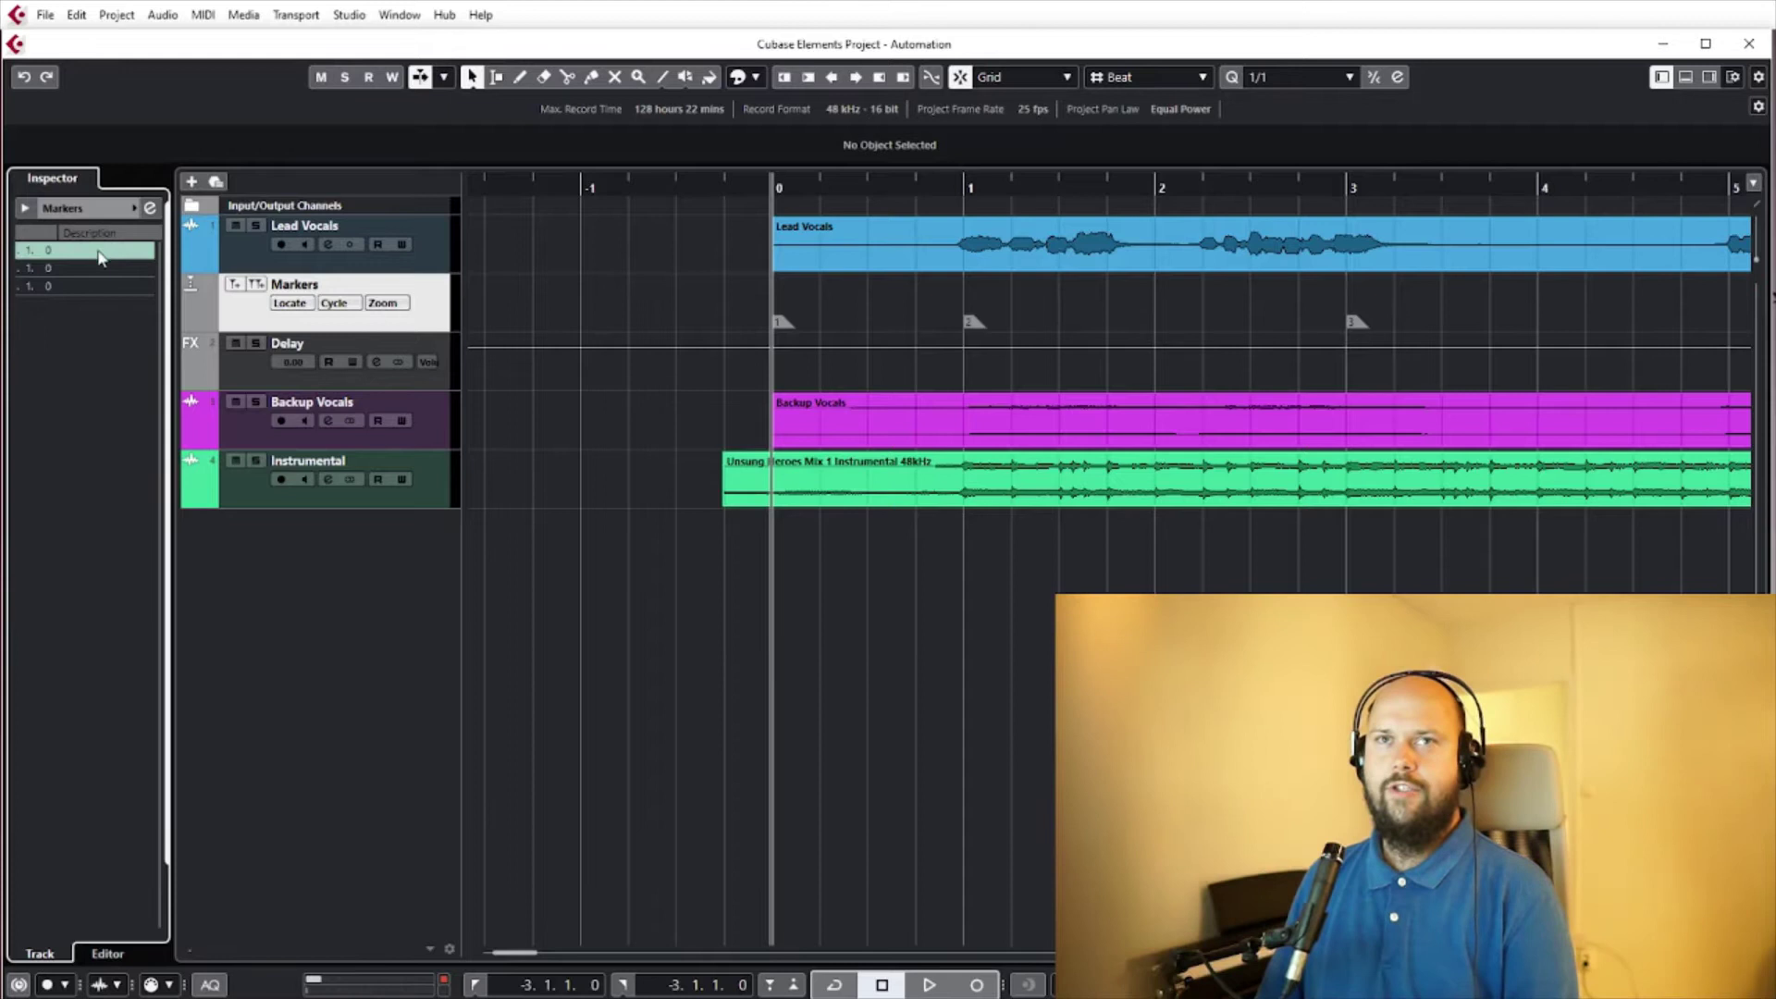
double_click(99, 251)
text(Intro)
key(Return)
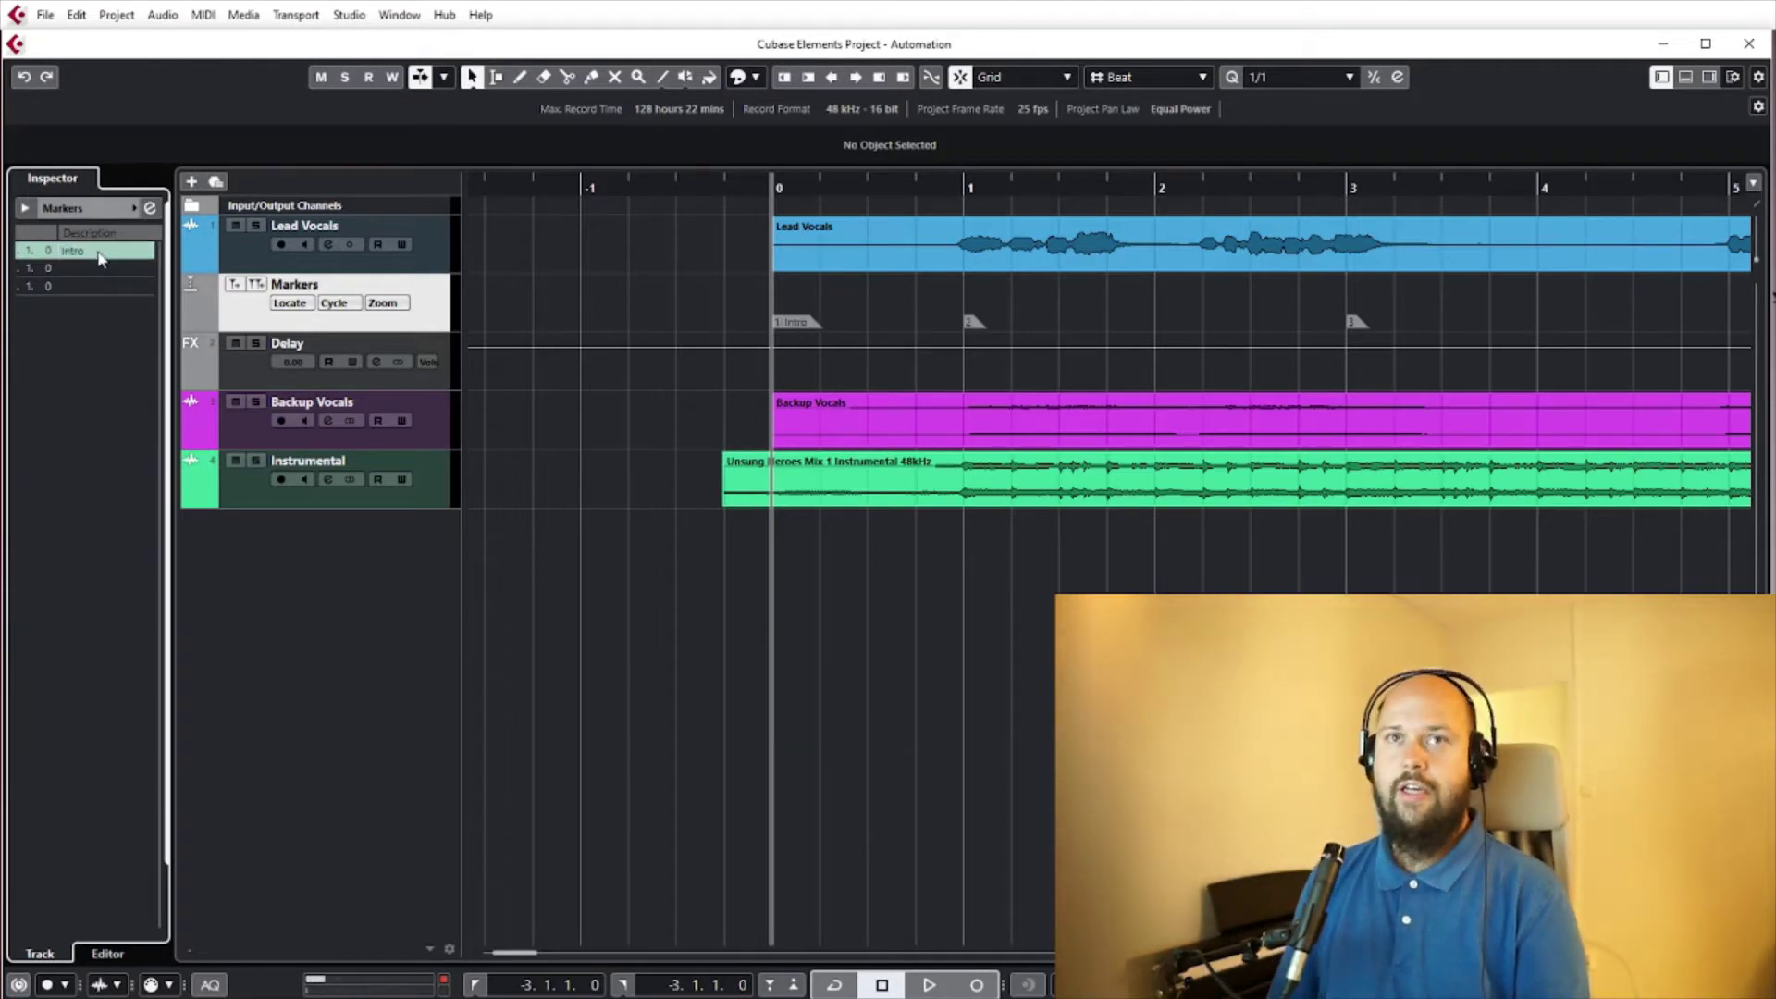
Name the second and third markers 'Verse' and 'Pre-chorus'
double_click(107, 268)
text(Ver)
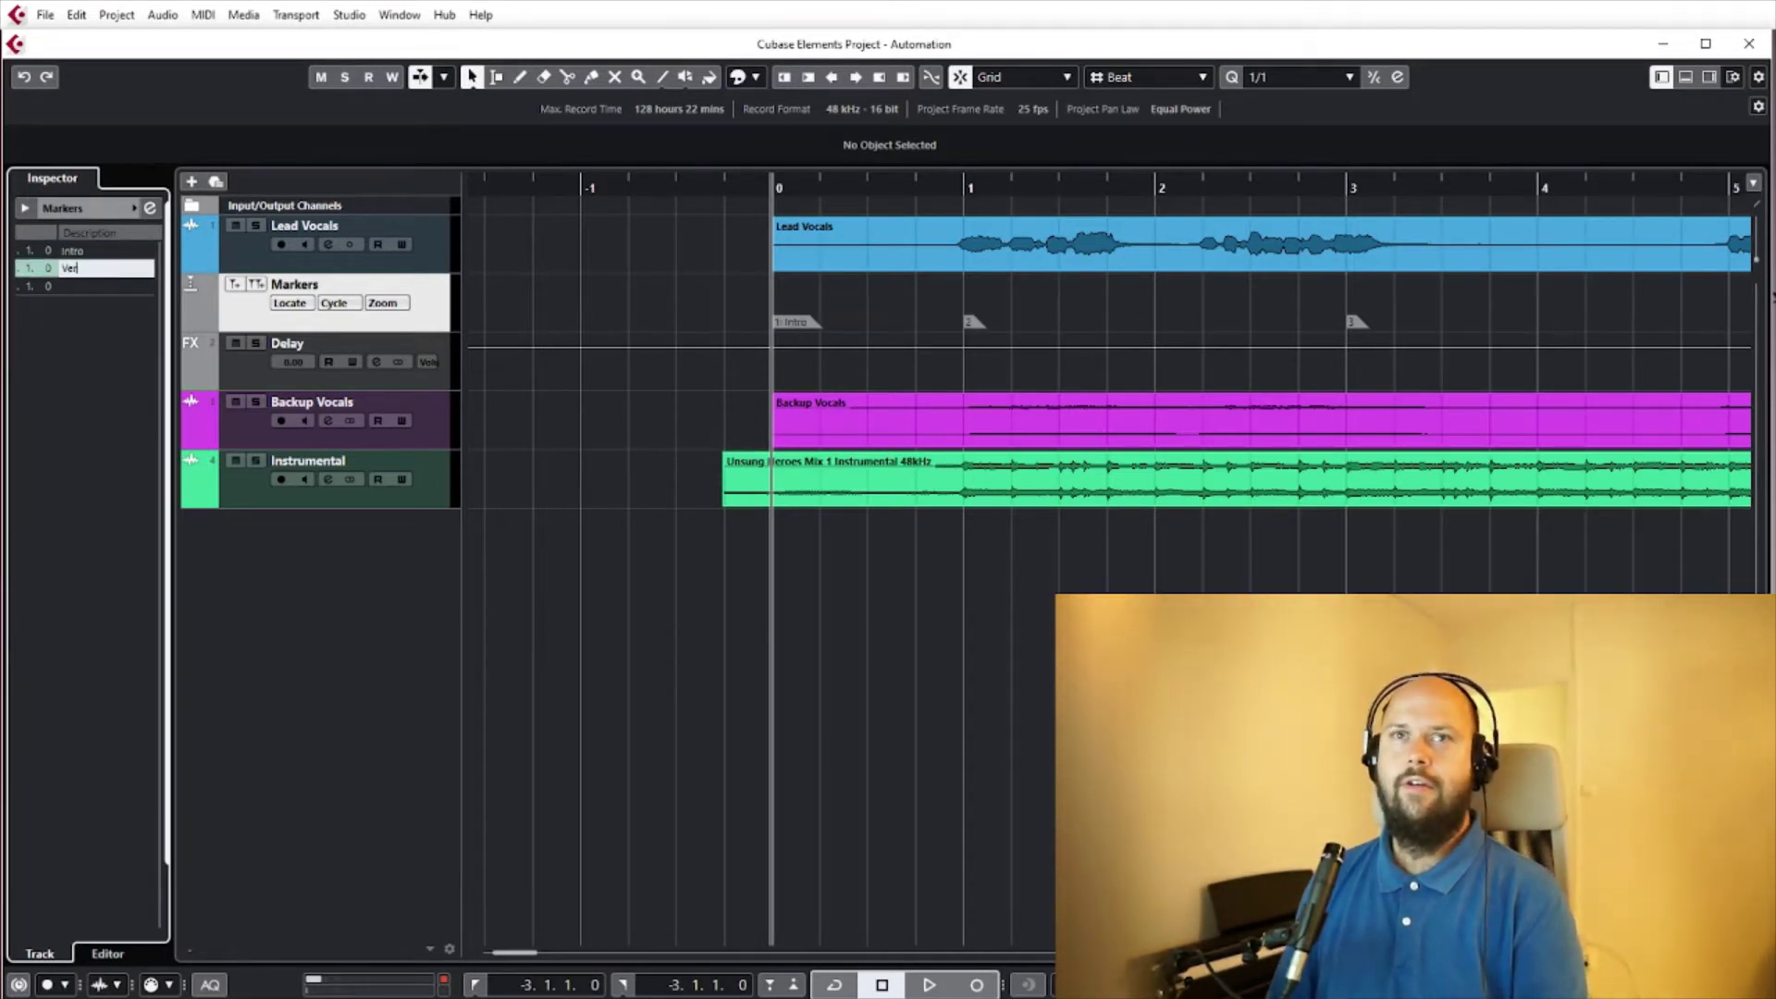
text(se)
key(Return)
double_click(113, 285)
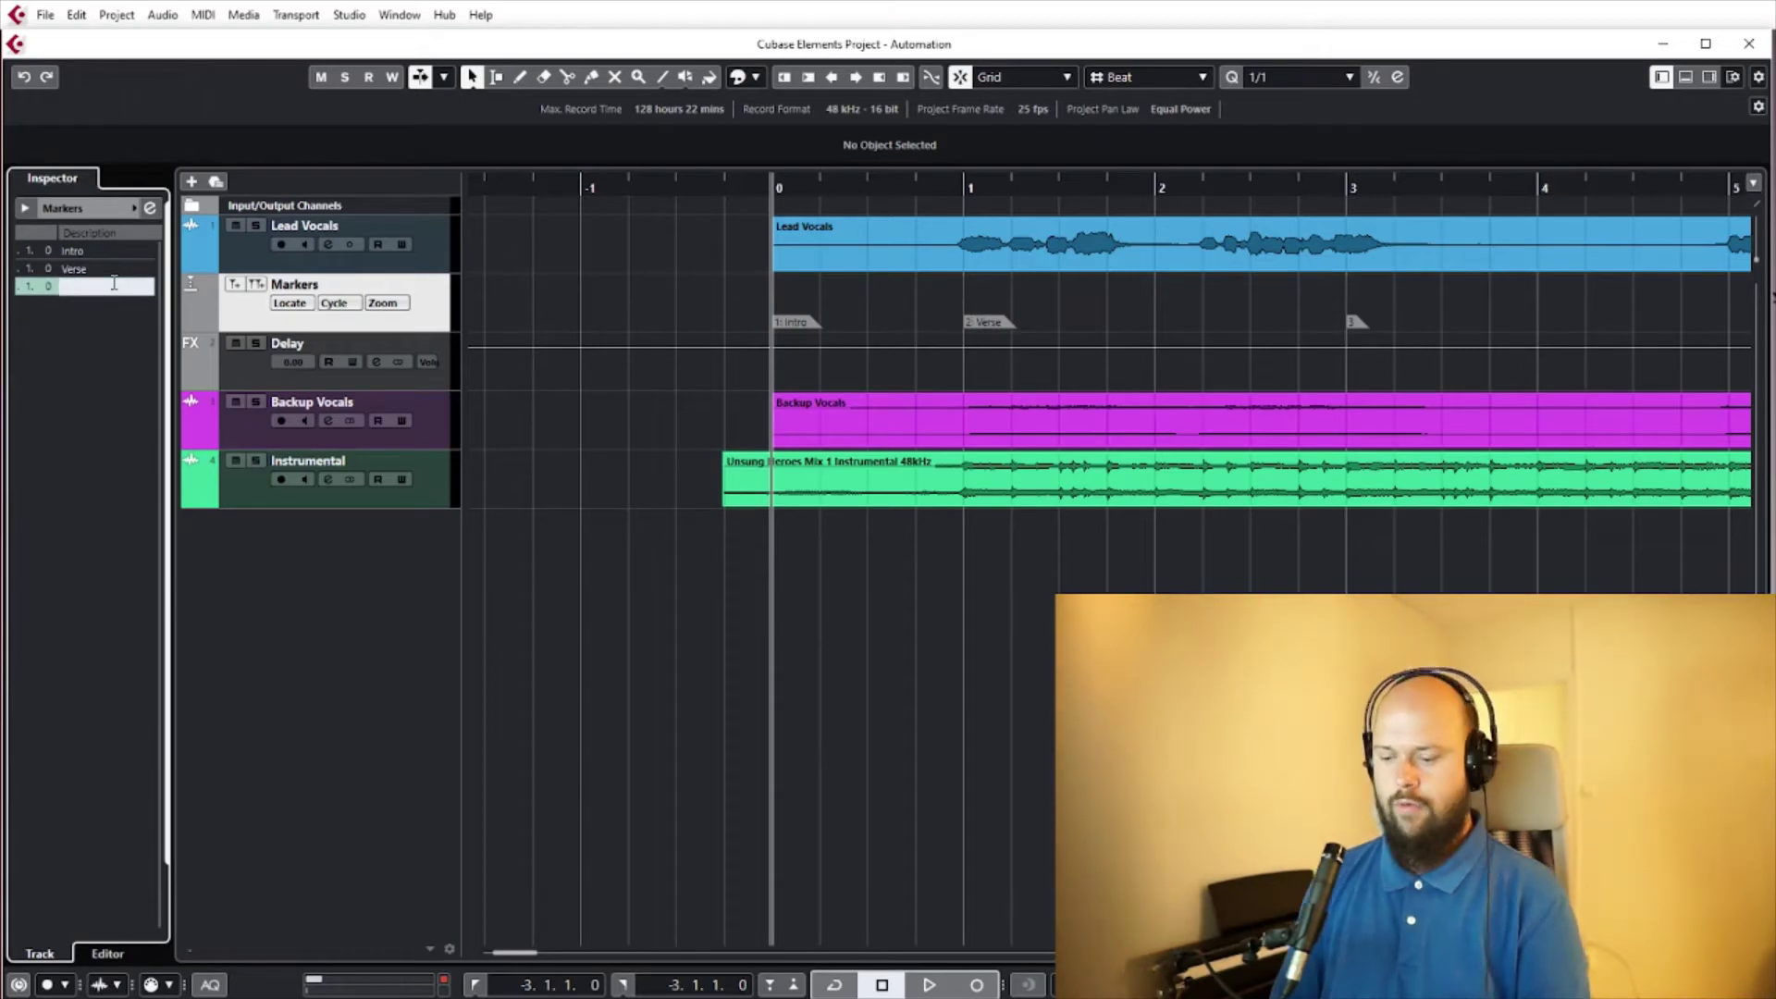
text(Pre-chorus)
key(Return)
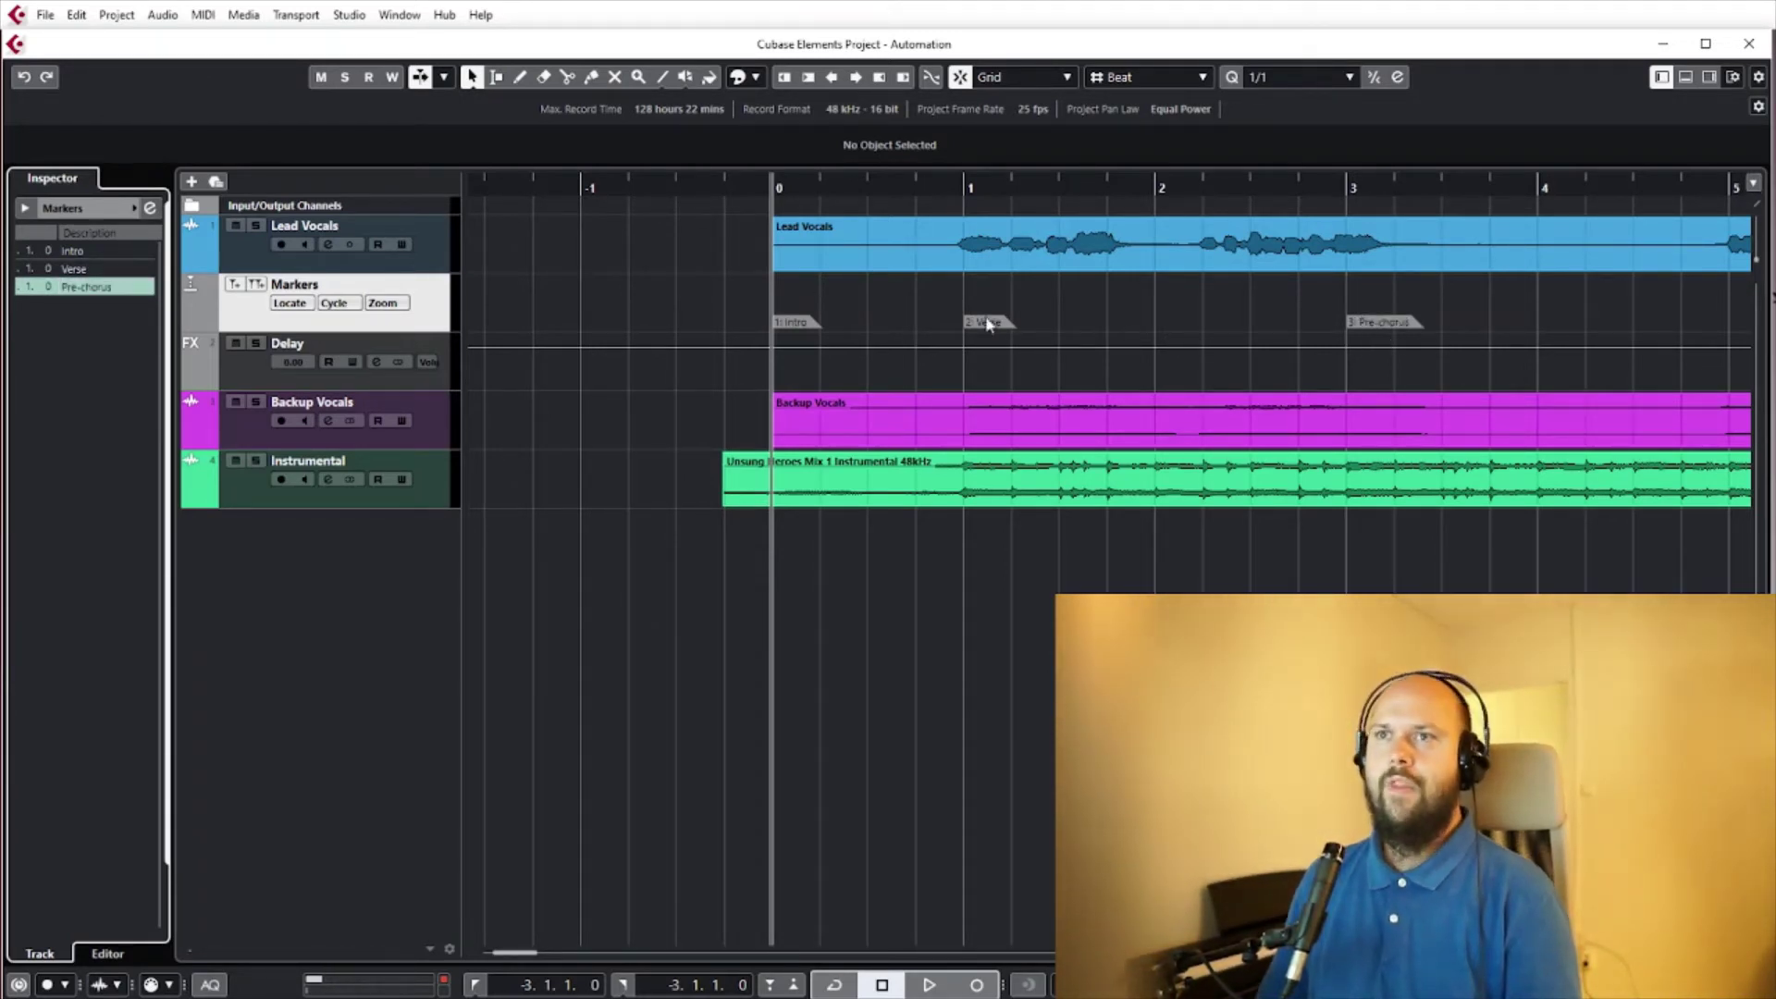
Draw markers at bars 2 and 4 and a cycle marker starting at bar 5
click(1164, 323)
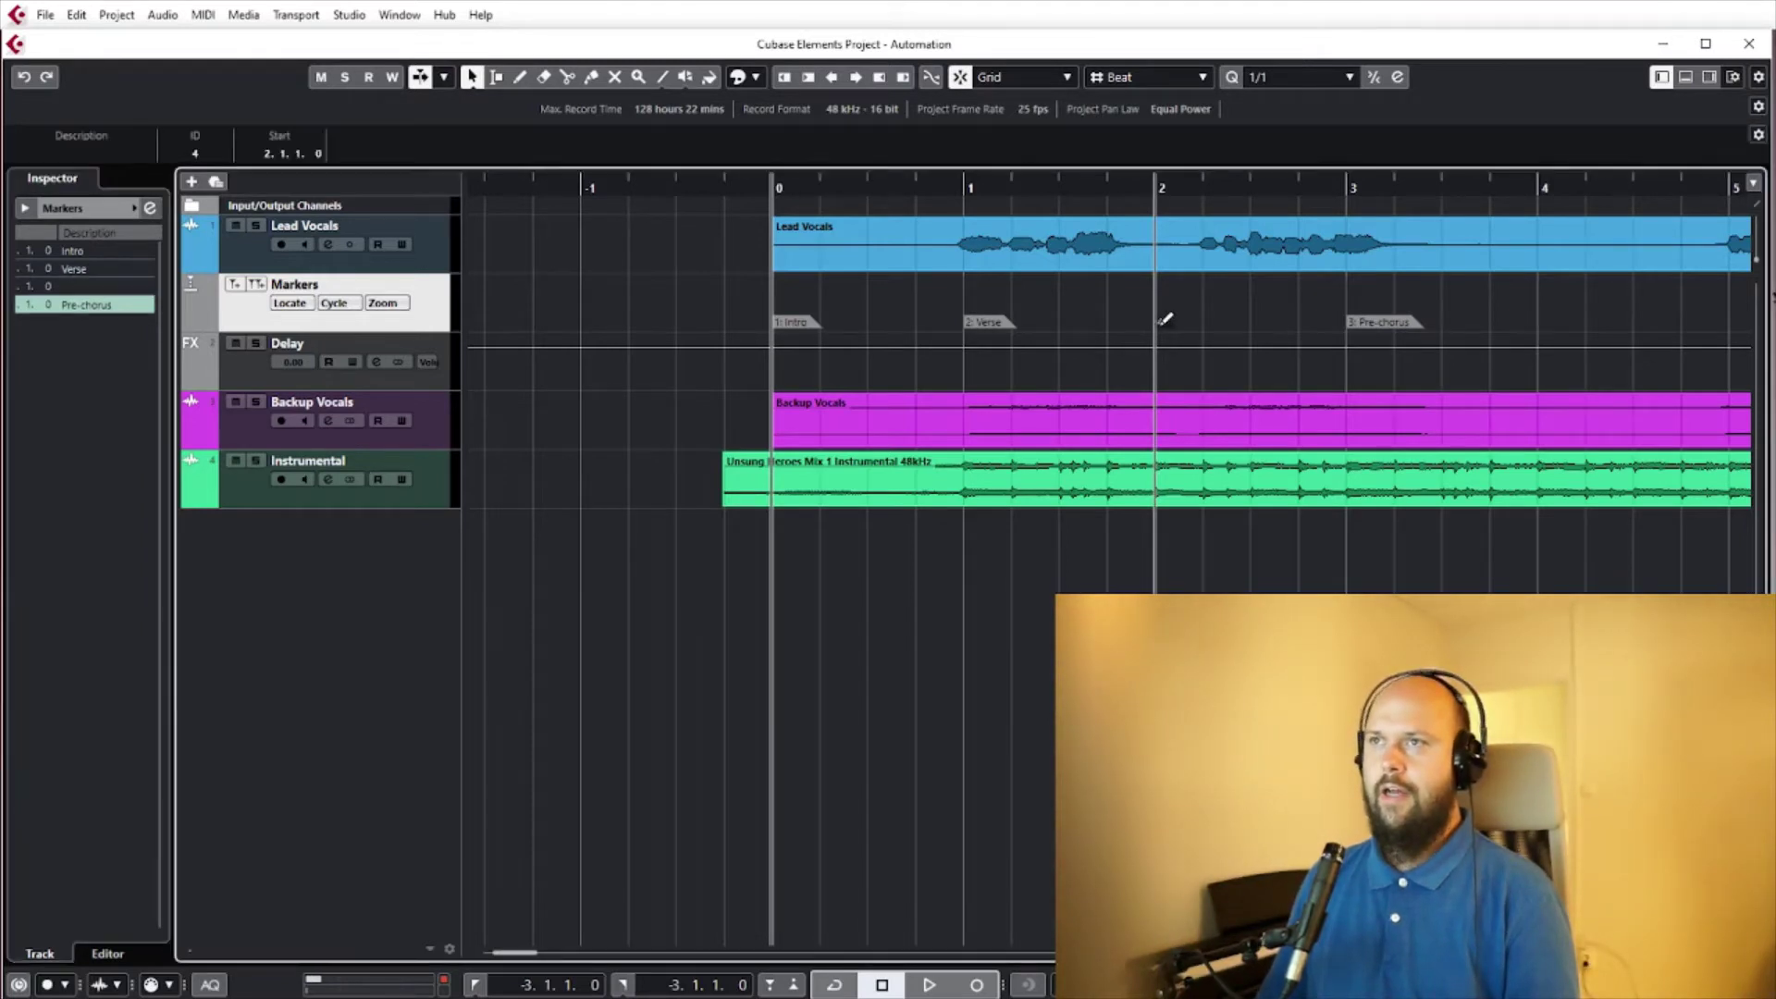
click(1539, 322)
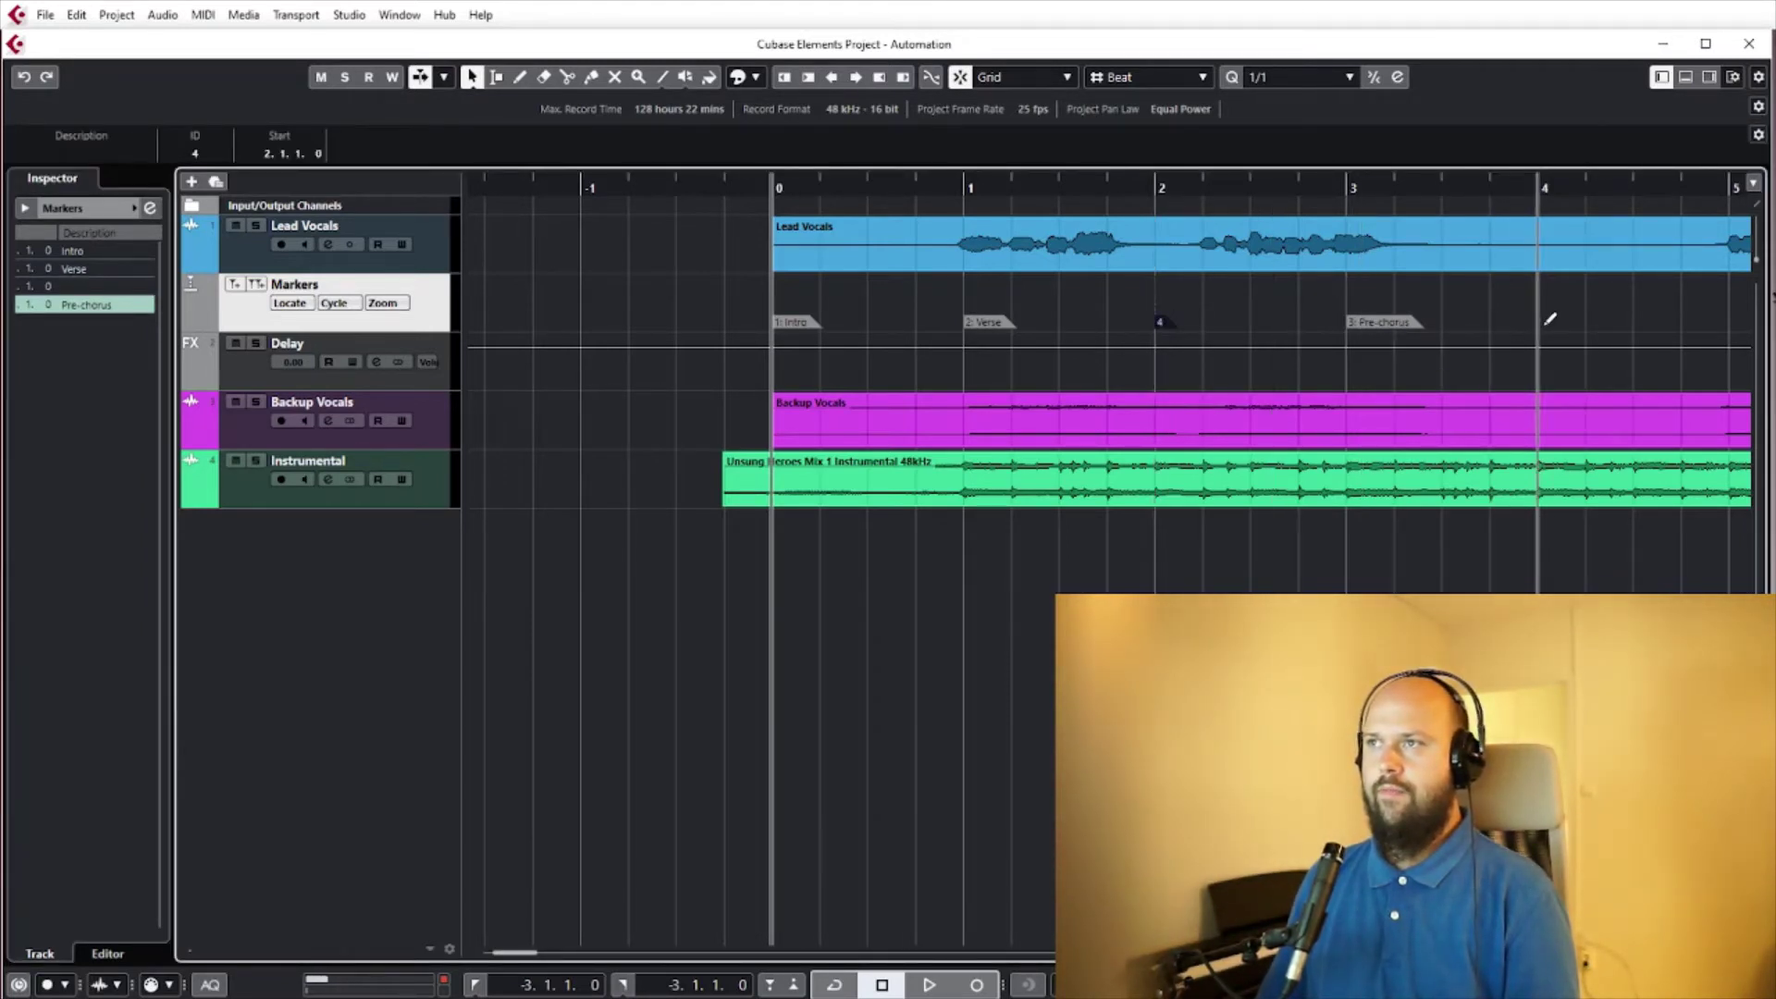
scroll(1536, 332, right, 4)
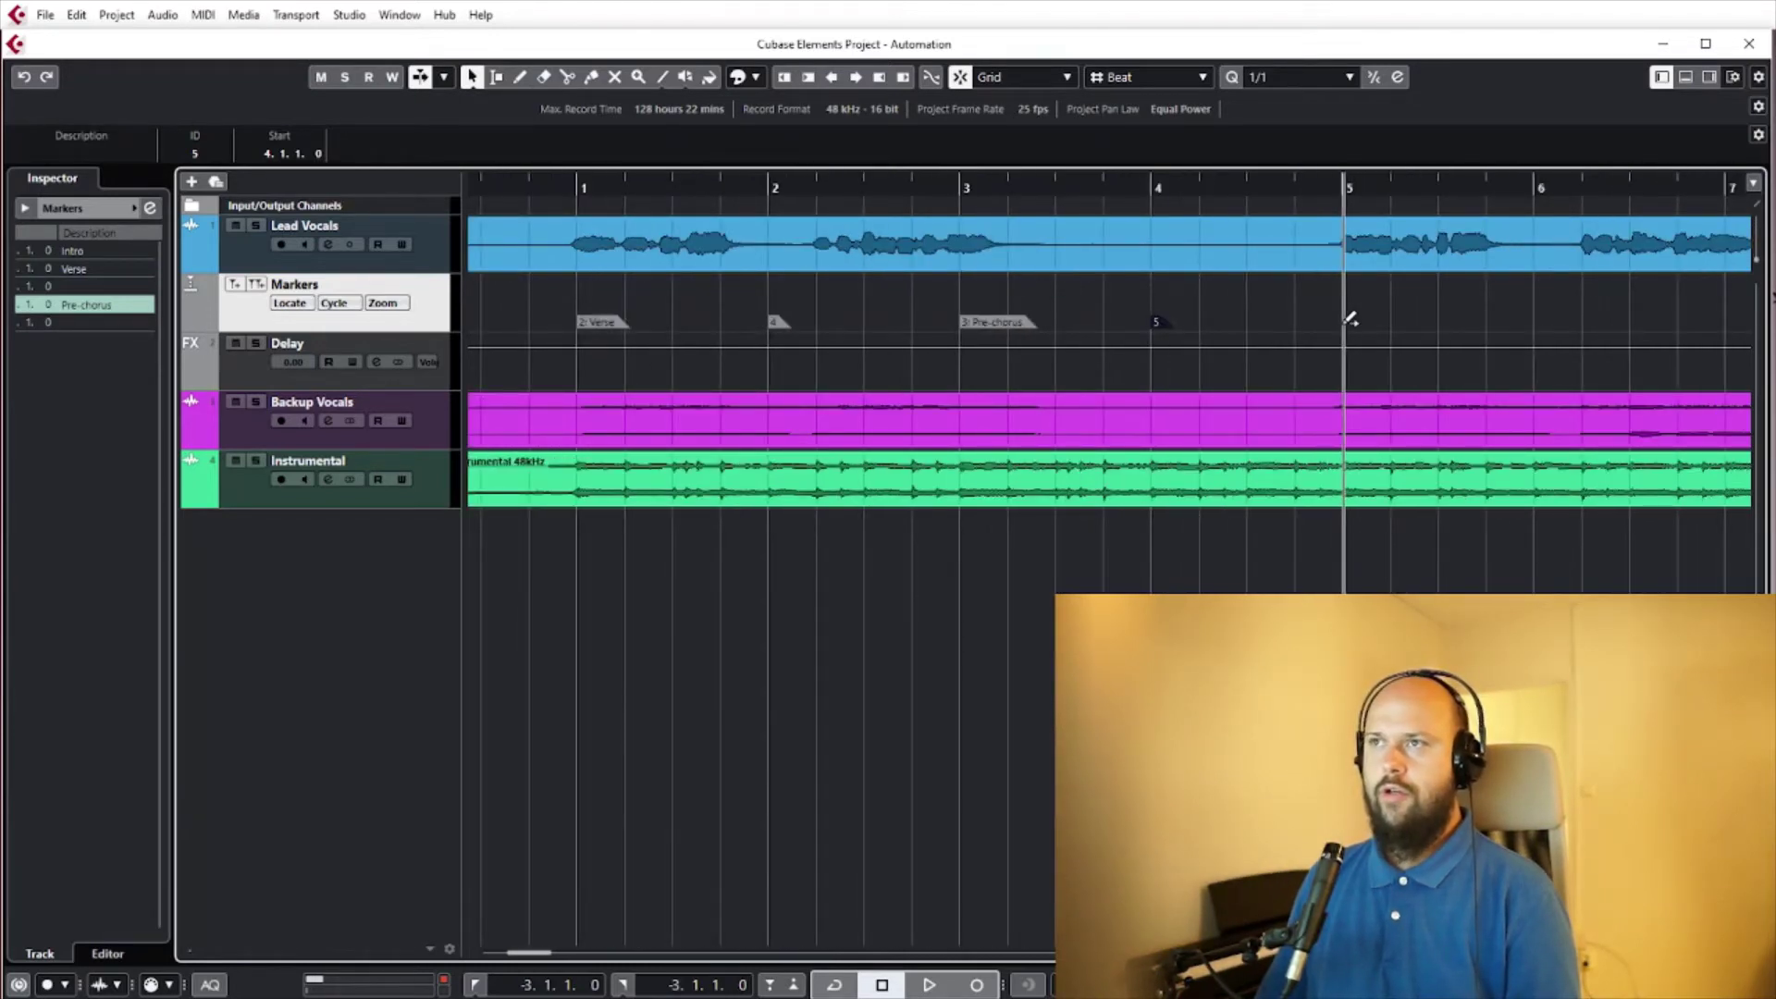
mouse_move(1346, 319)
mouse_down()
mouse_move(1566, 315)
mouse_move(1537, 322)
mouse_up()
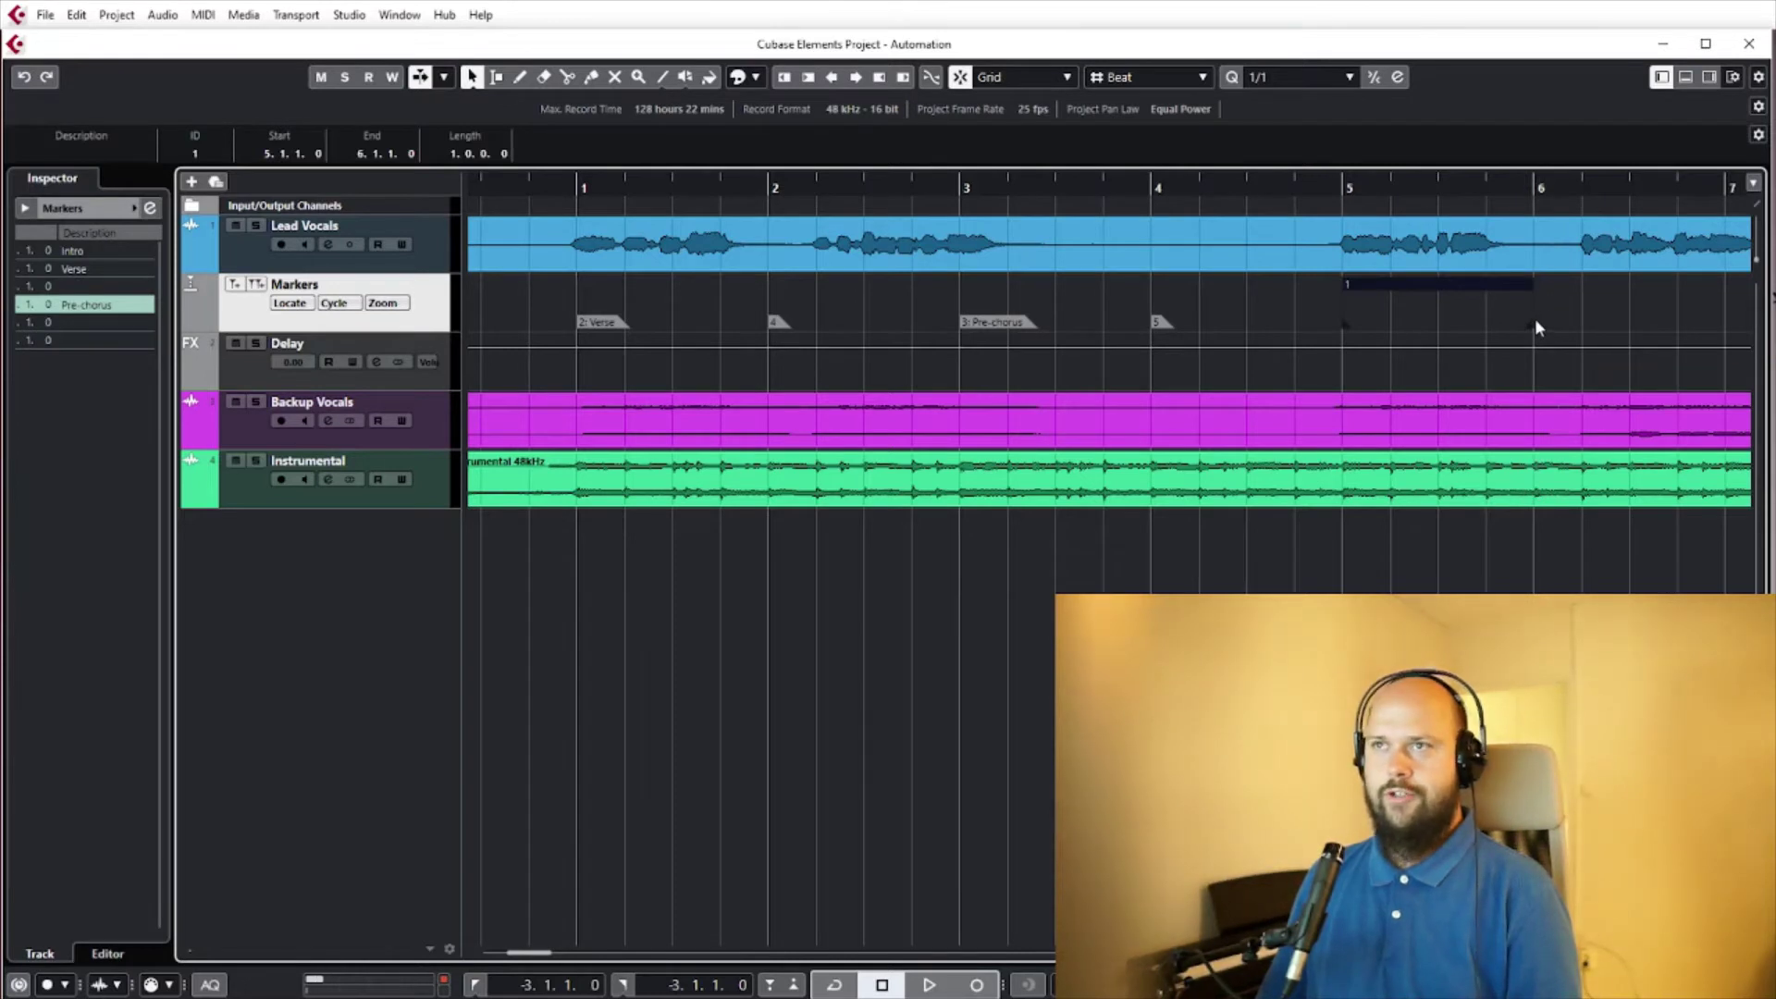
Zoom out with G, select all markers on the Markers track and delete them
key(g)
drag(701, 296, 1198, 331)
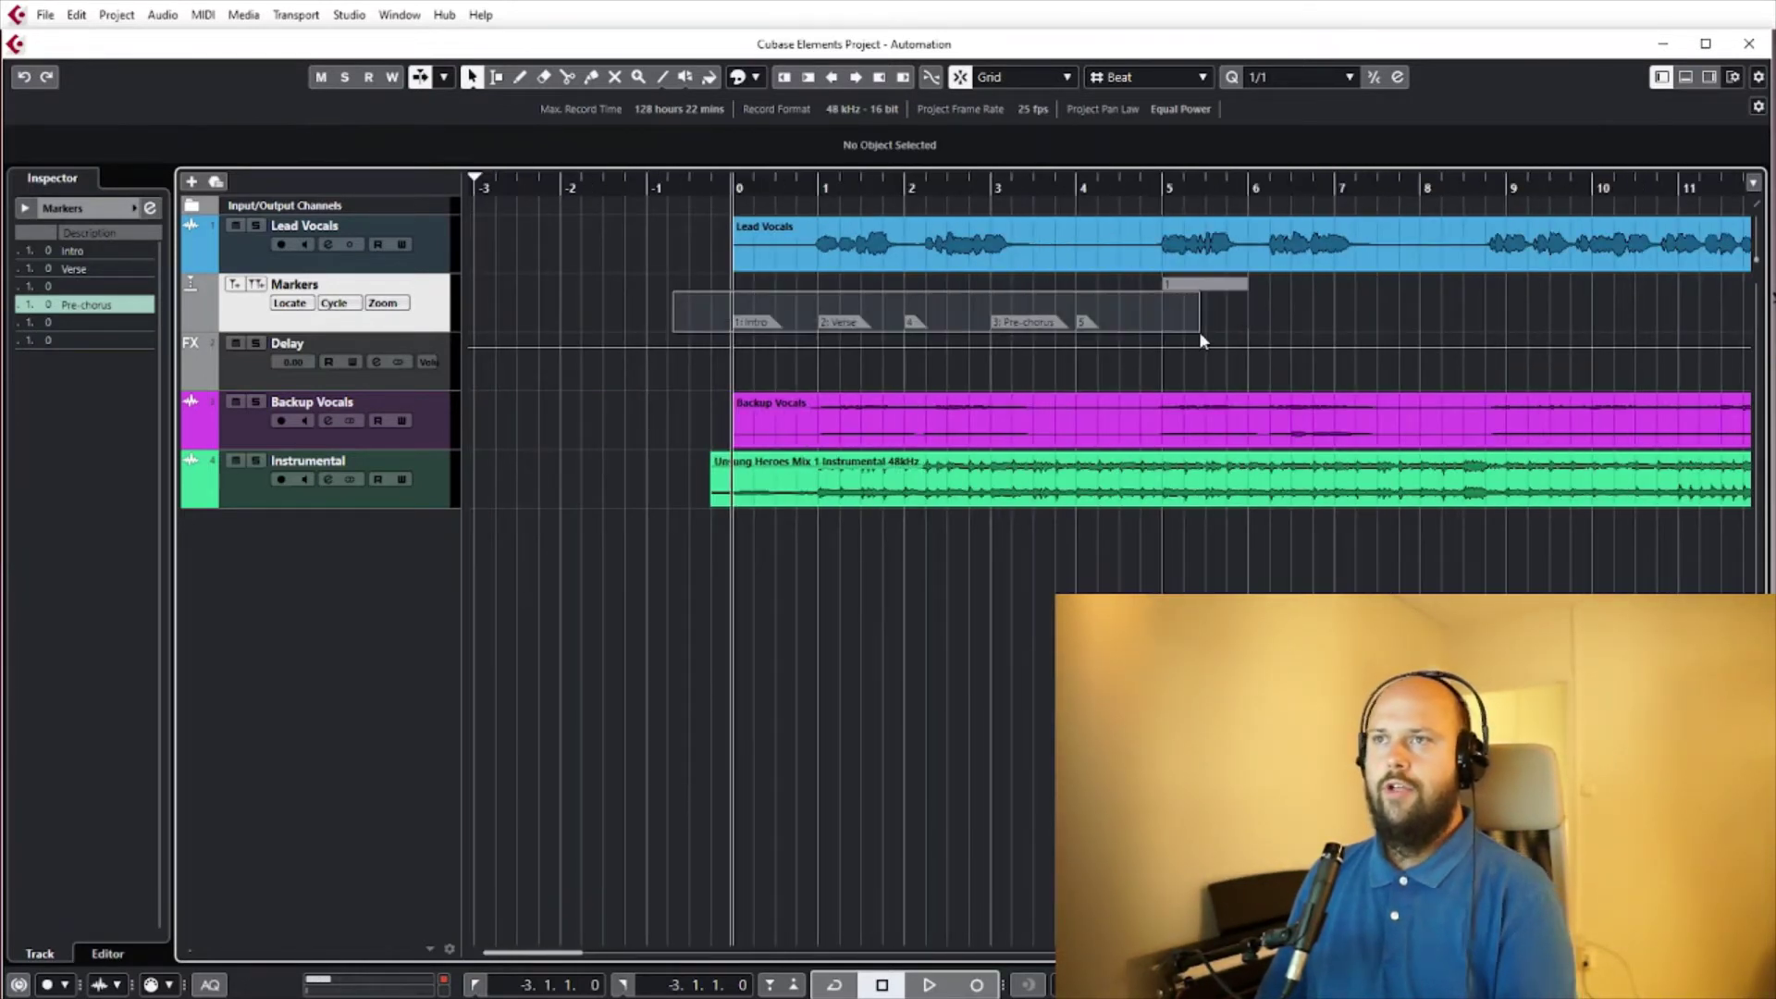
key(Delete)
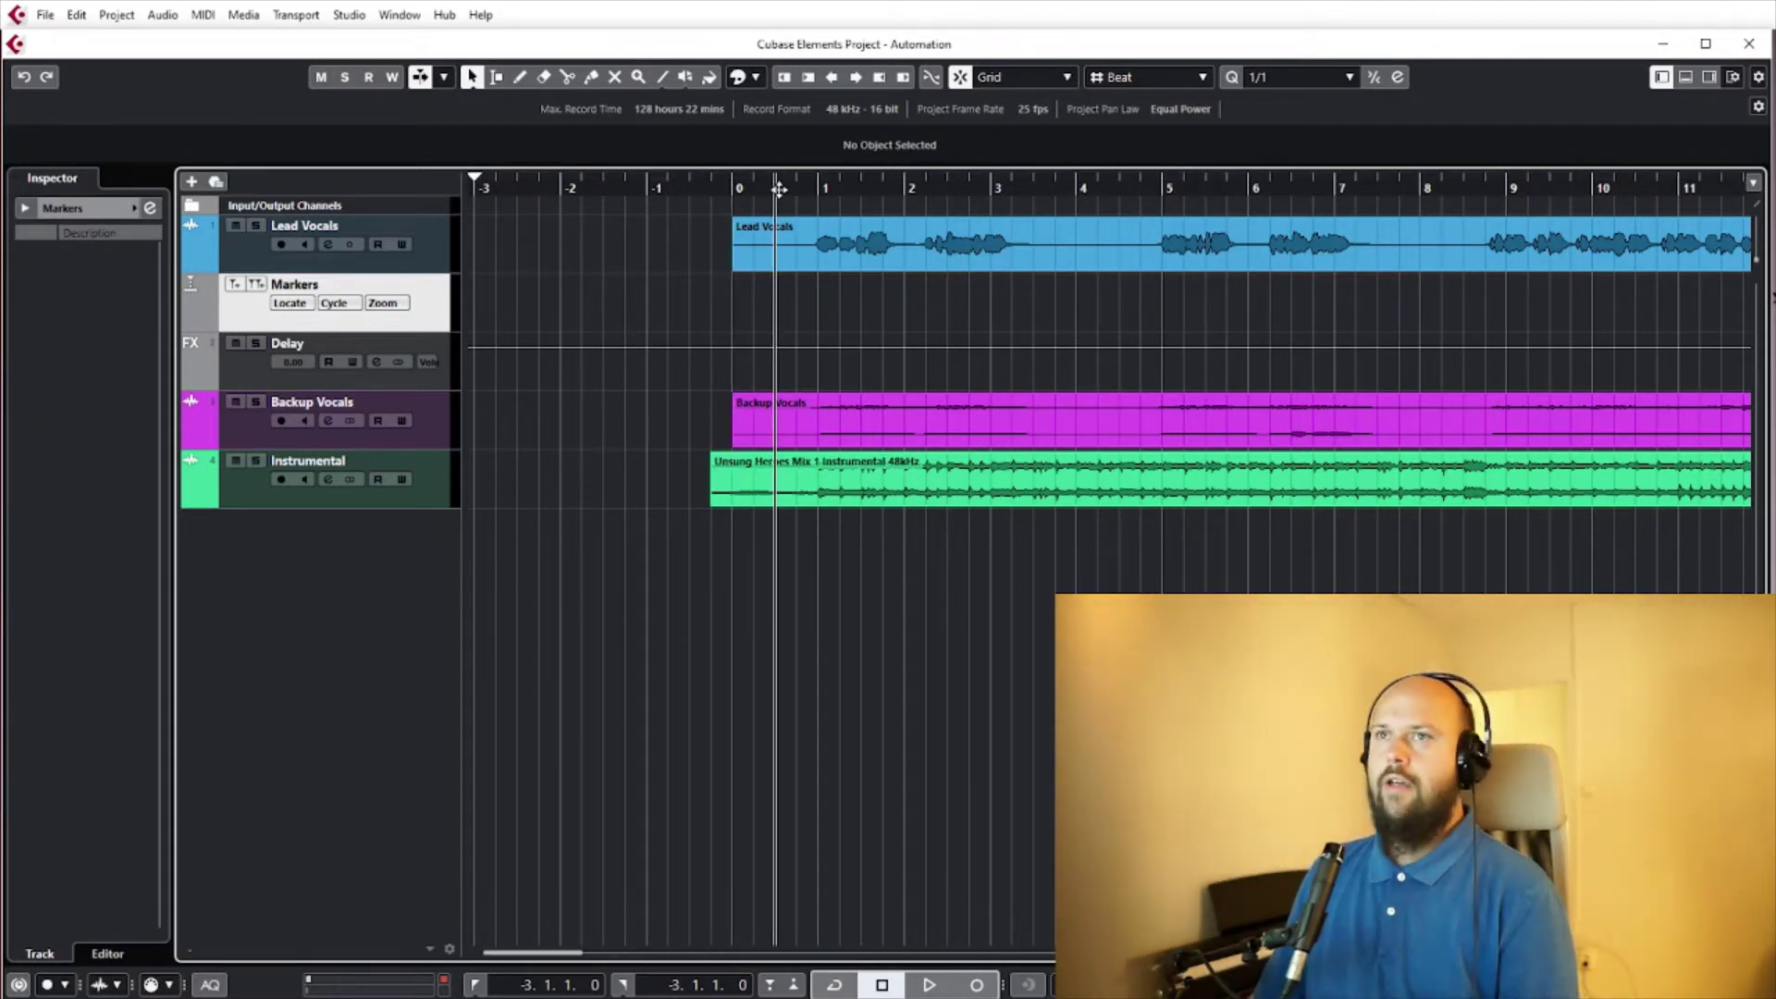
scroll(855, 263, right, 2)
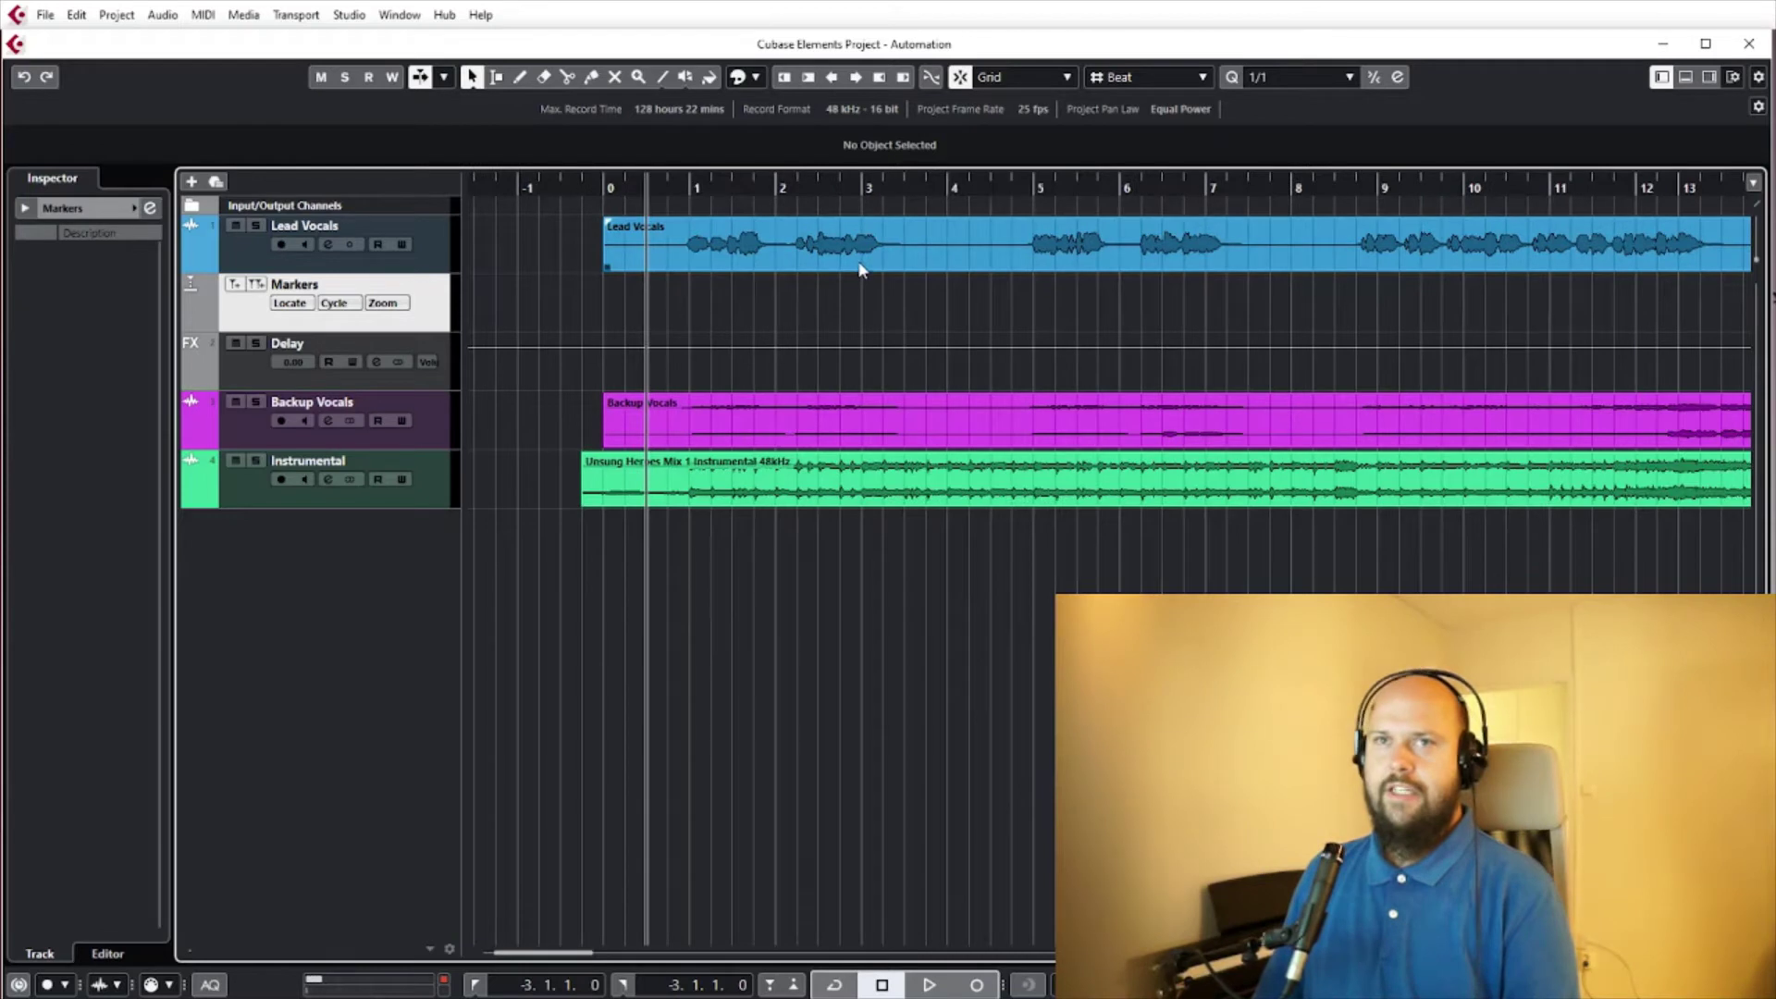
click(150, 210)
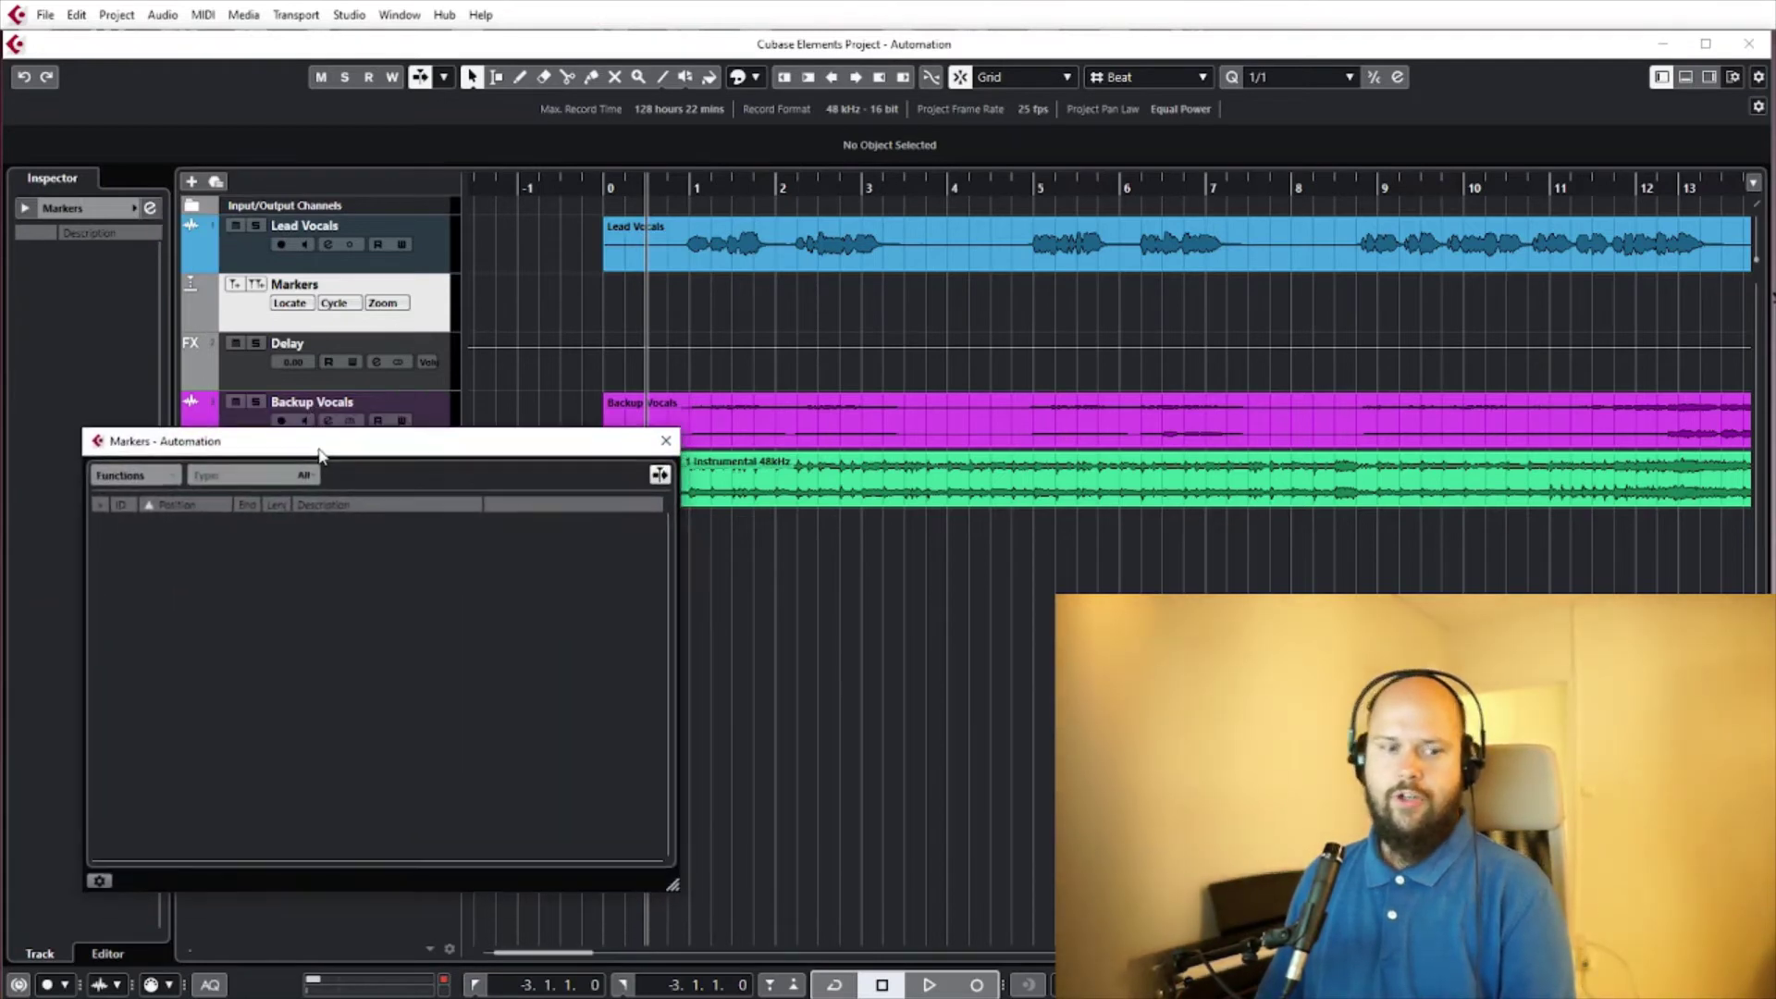
drag(319, 453, 385, 478)
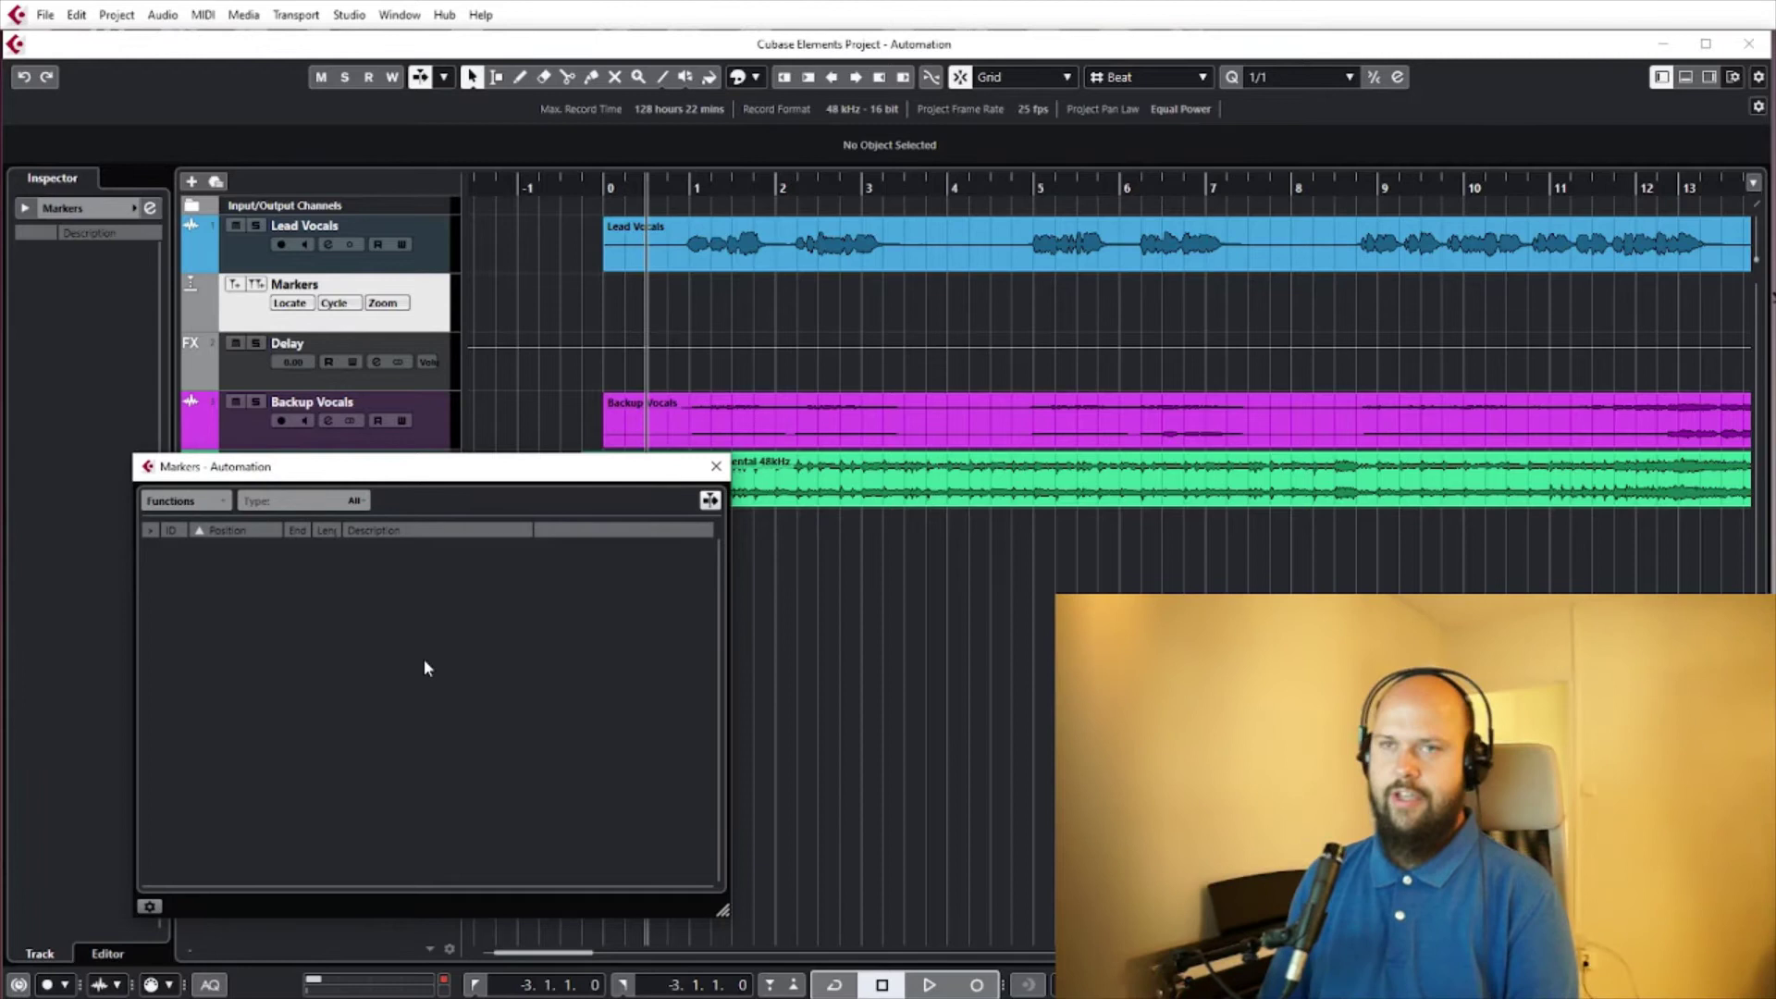
key(Insert)
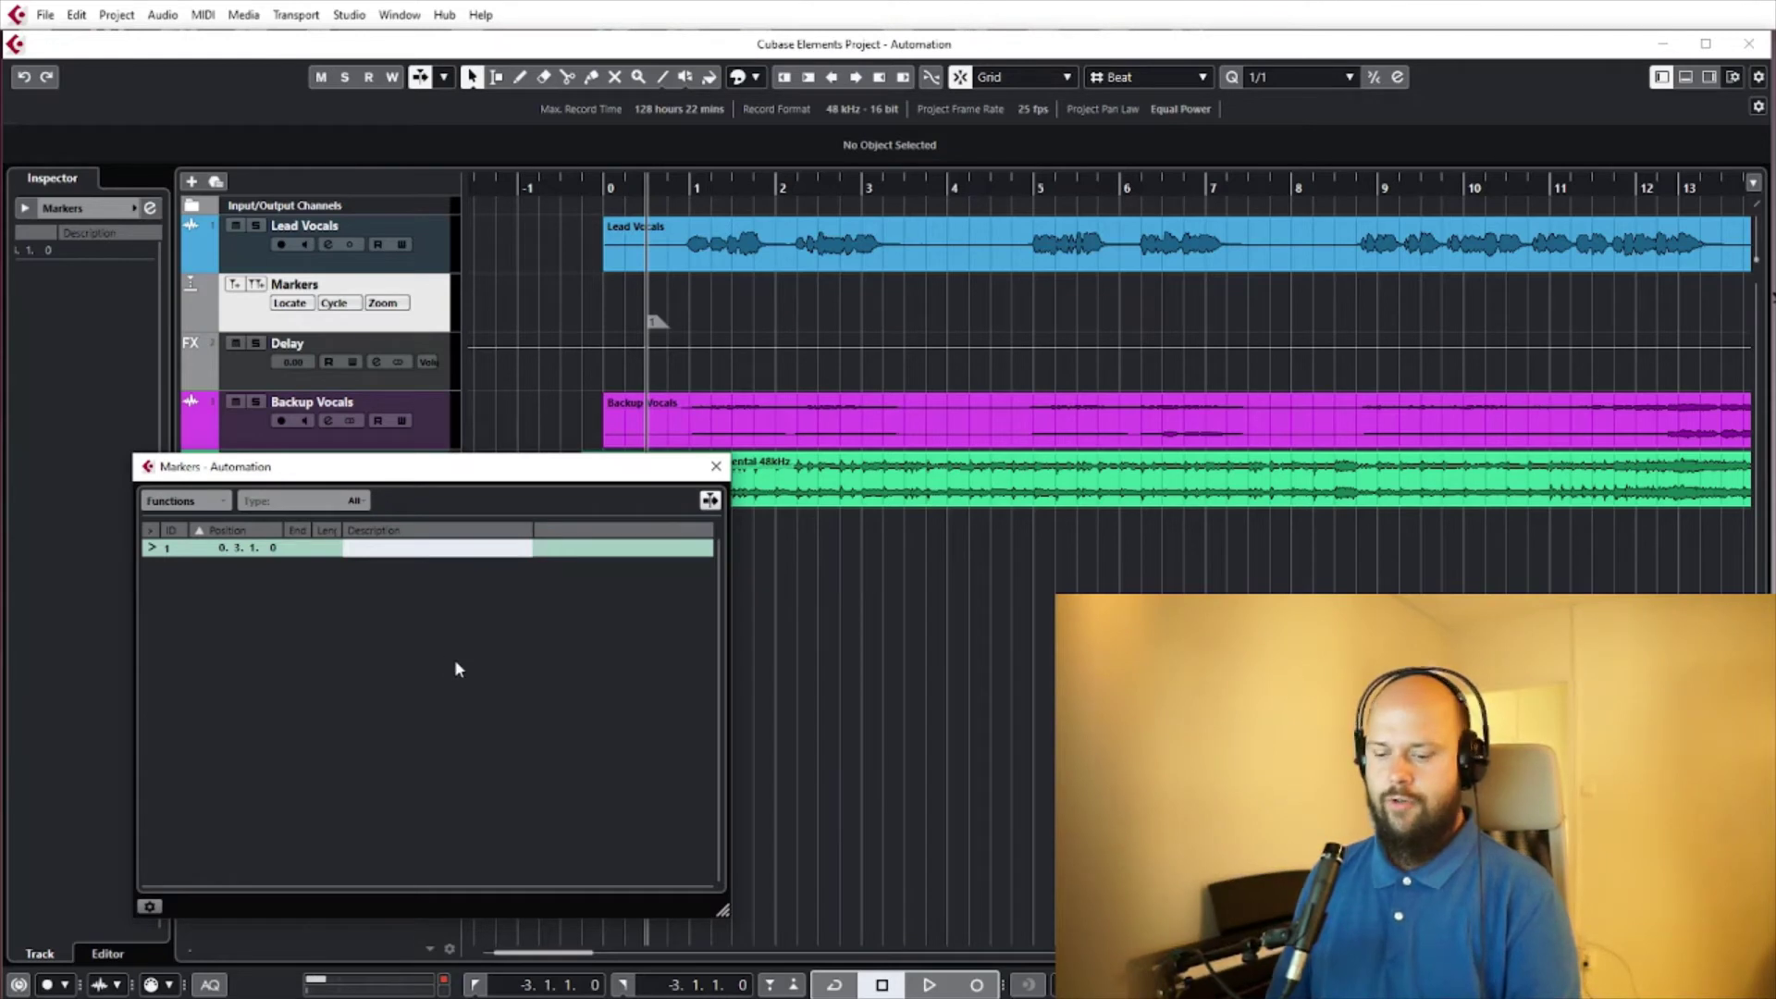
text(Intro)
key(Return)
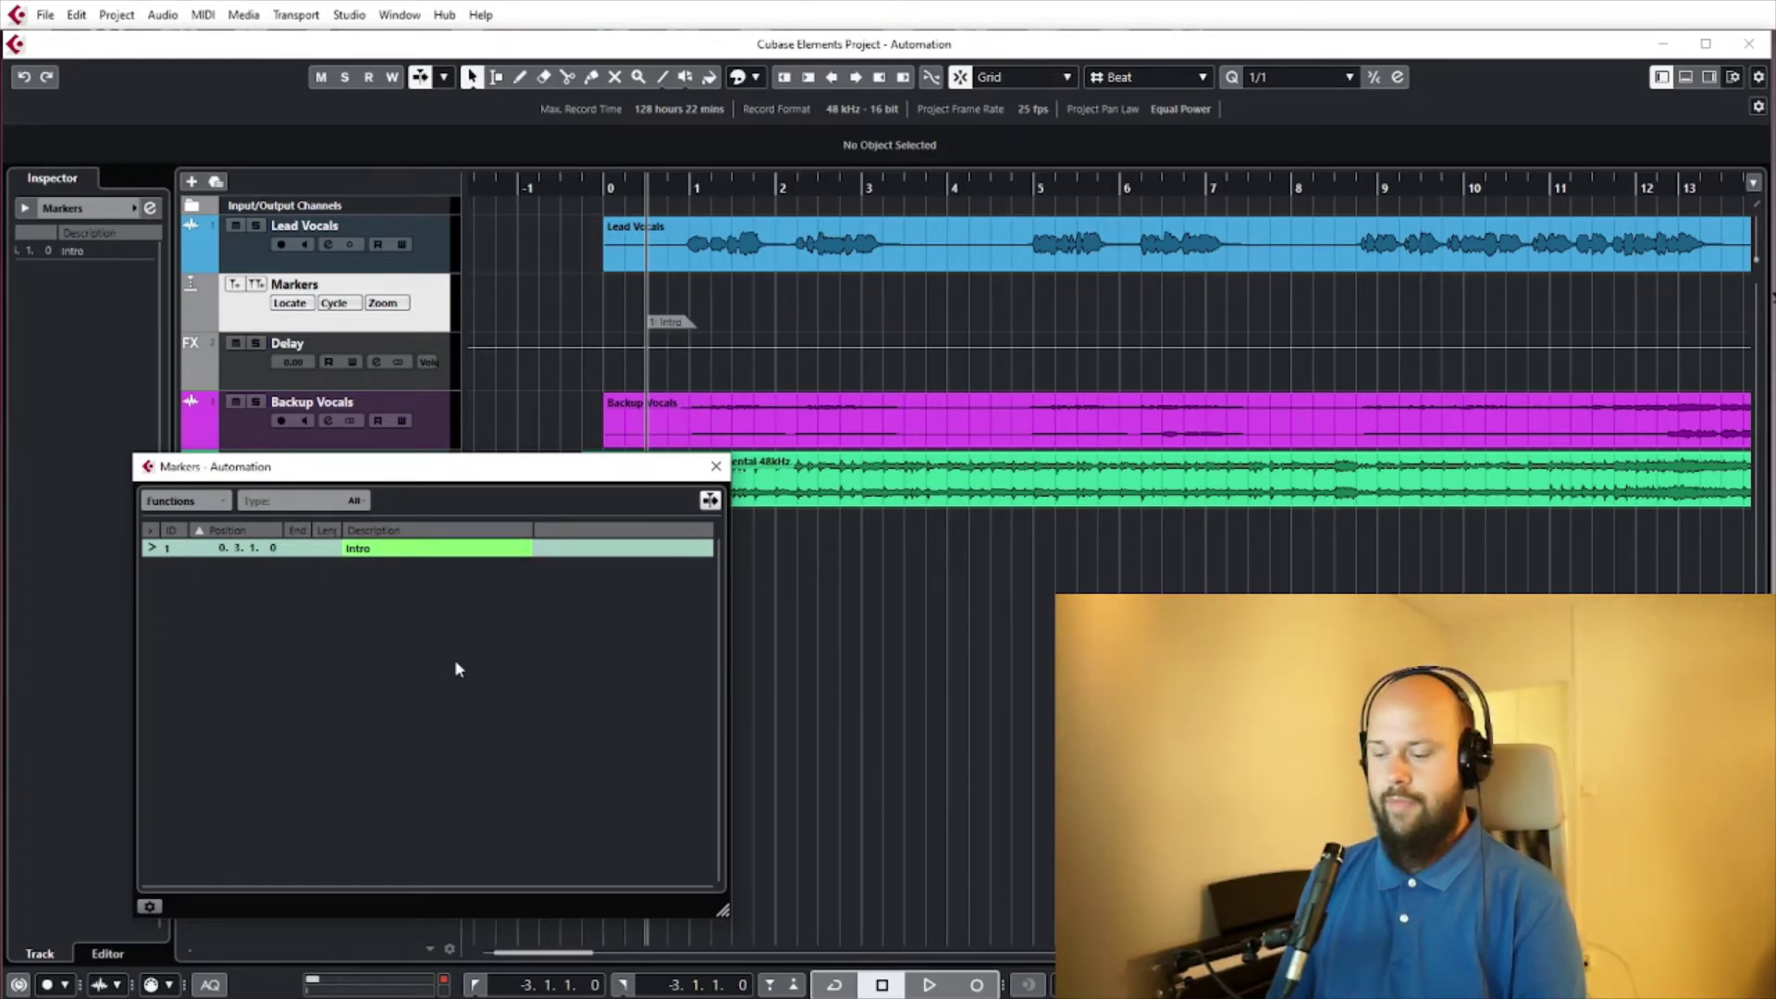
key(Insert)
text(Verse)
key(Return)
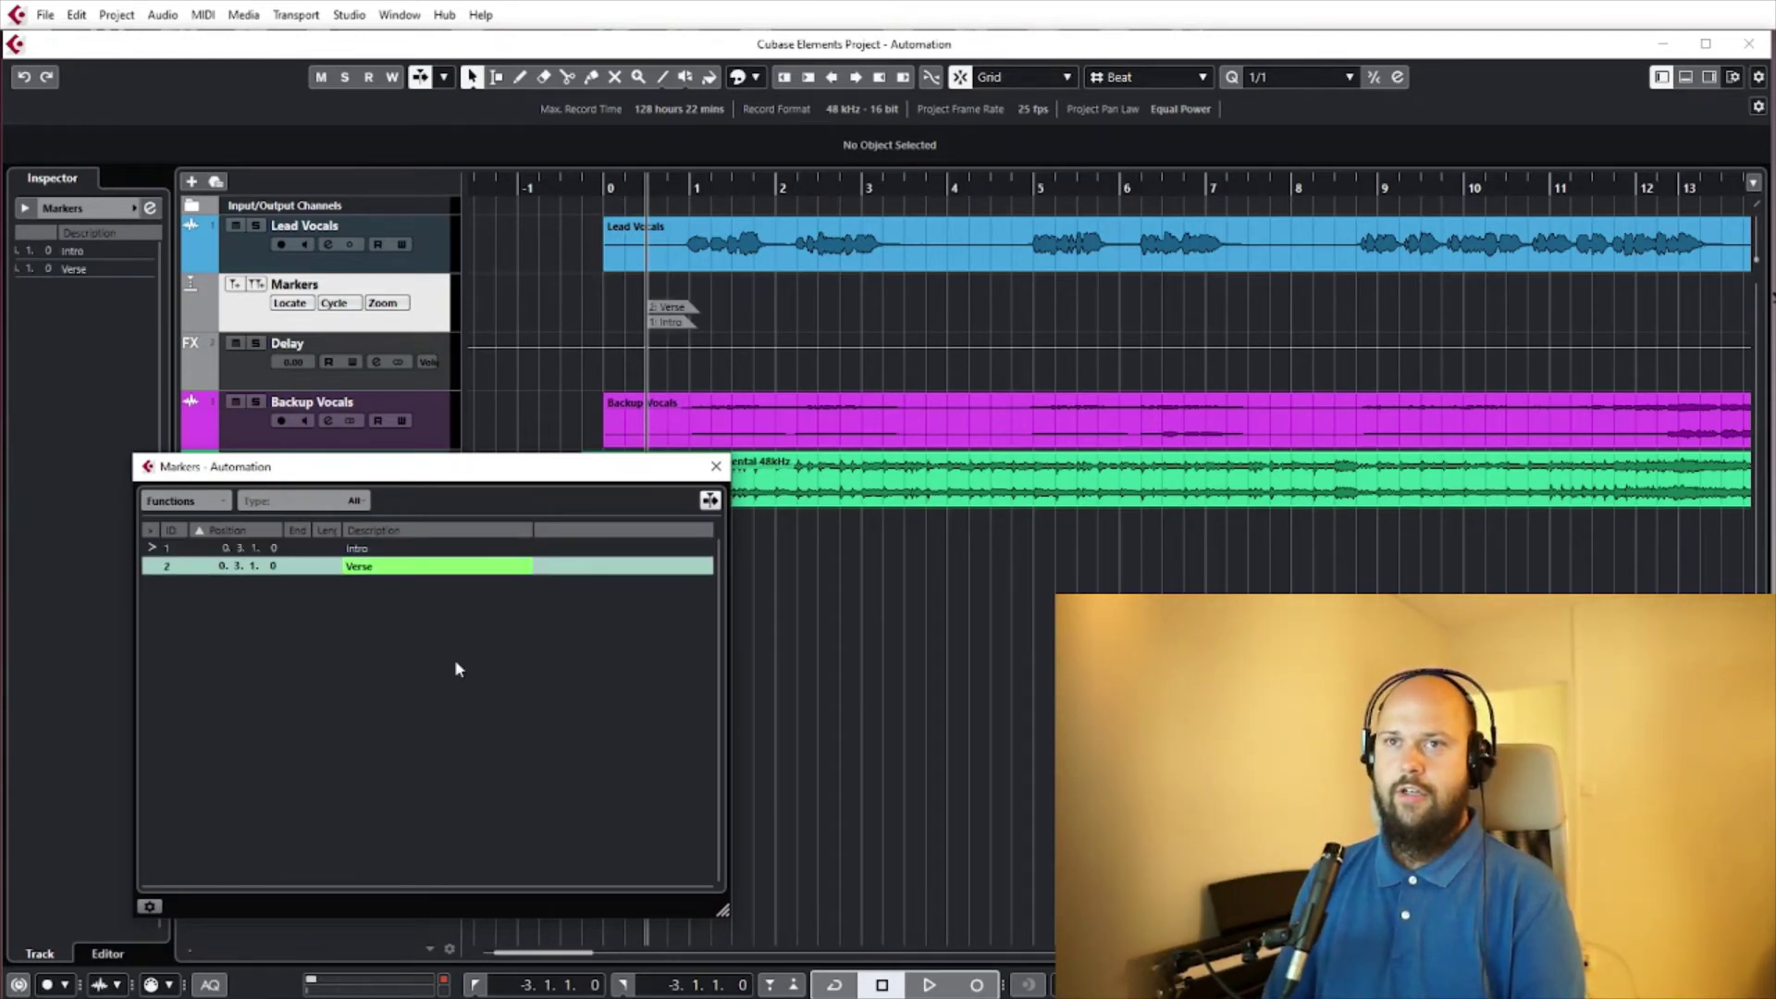
key(Insert)
text(Chorus)
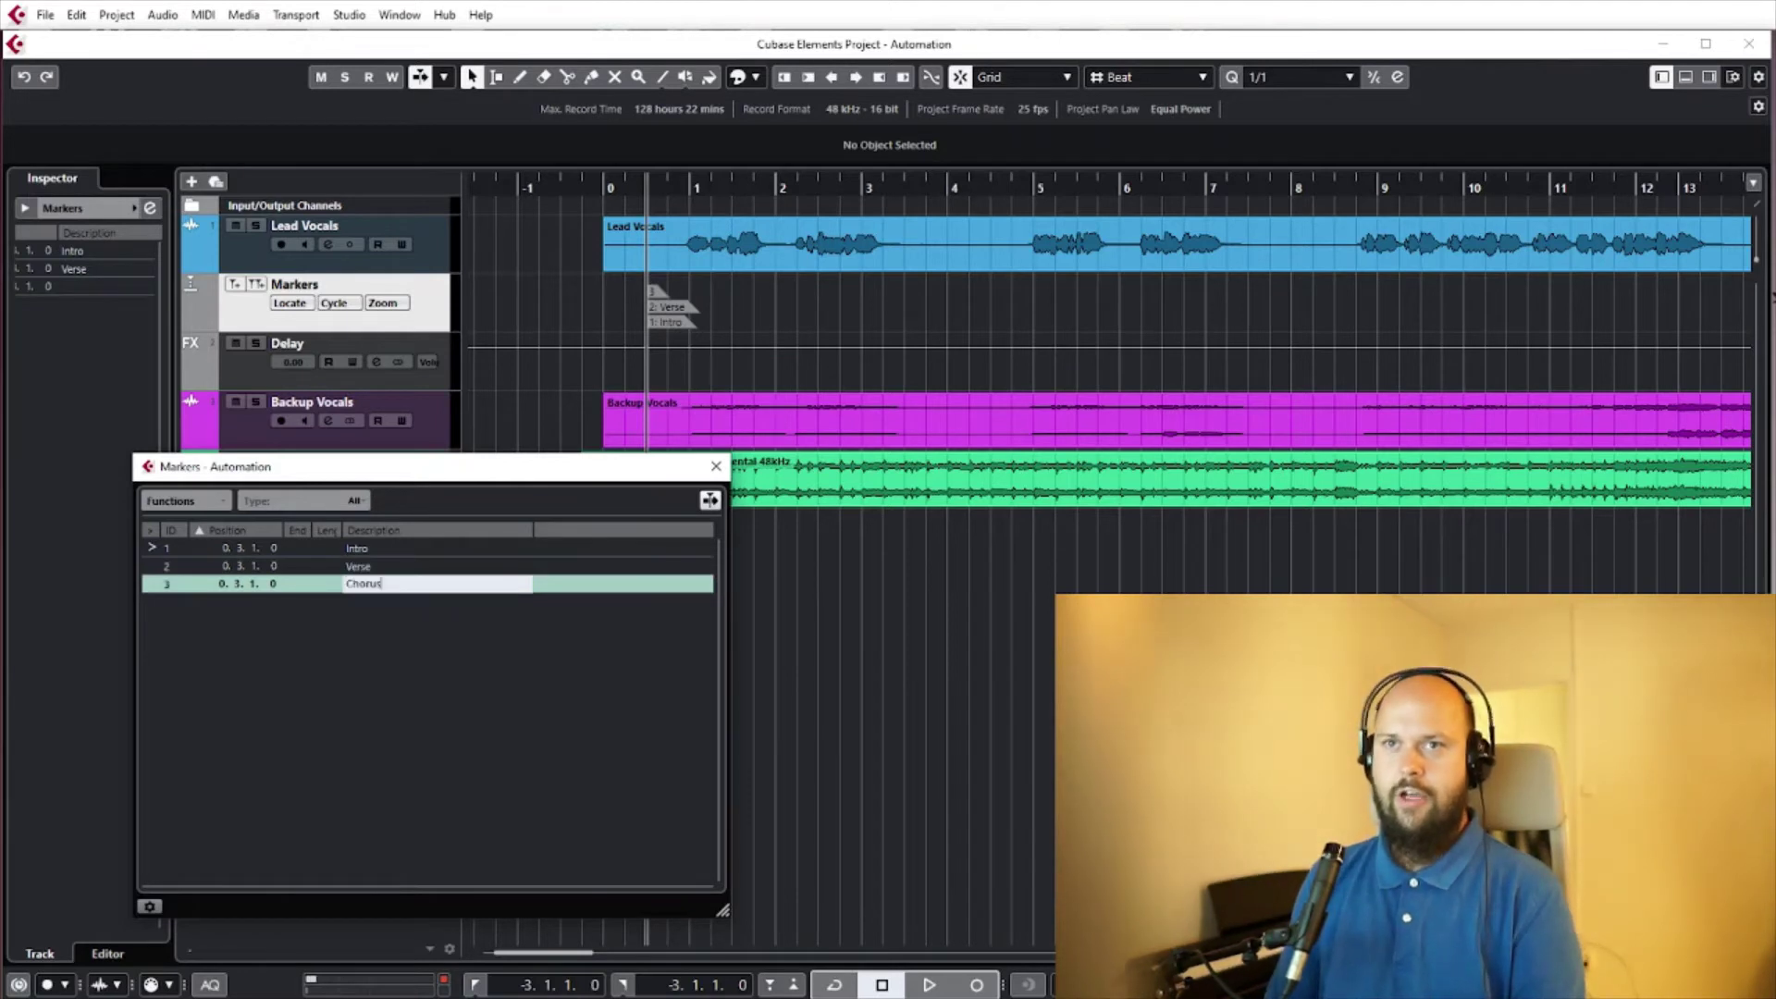
key(Return)
key(ctrl+m)
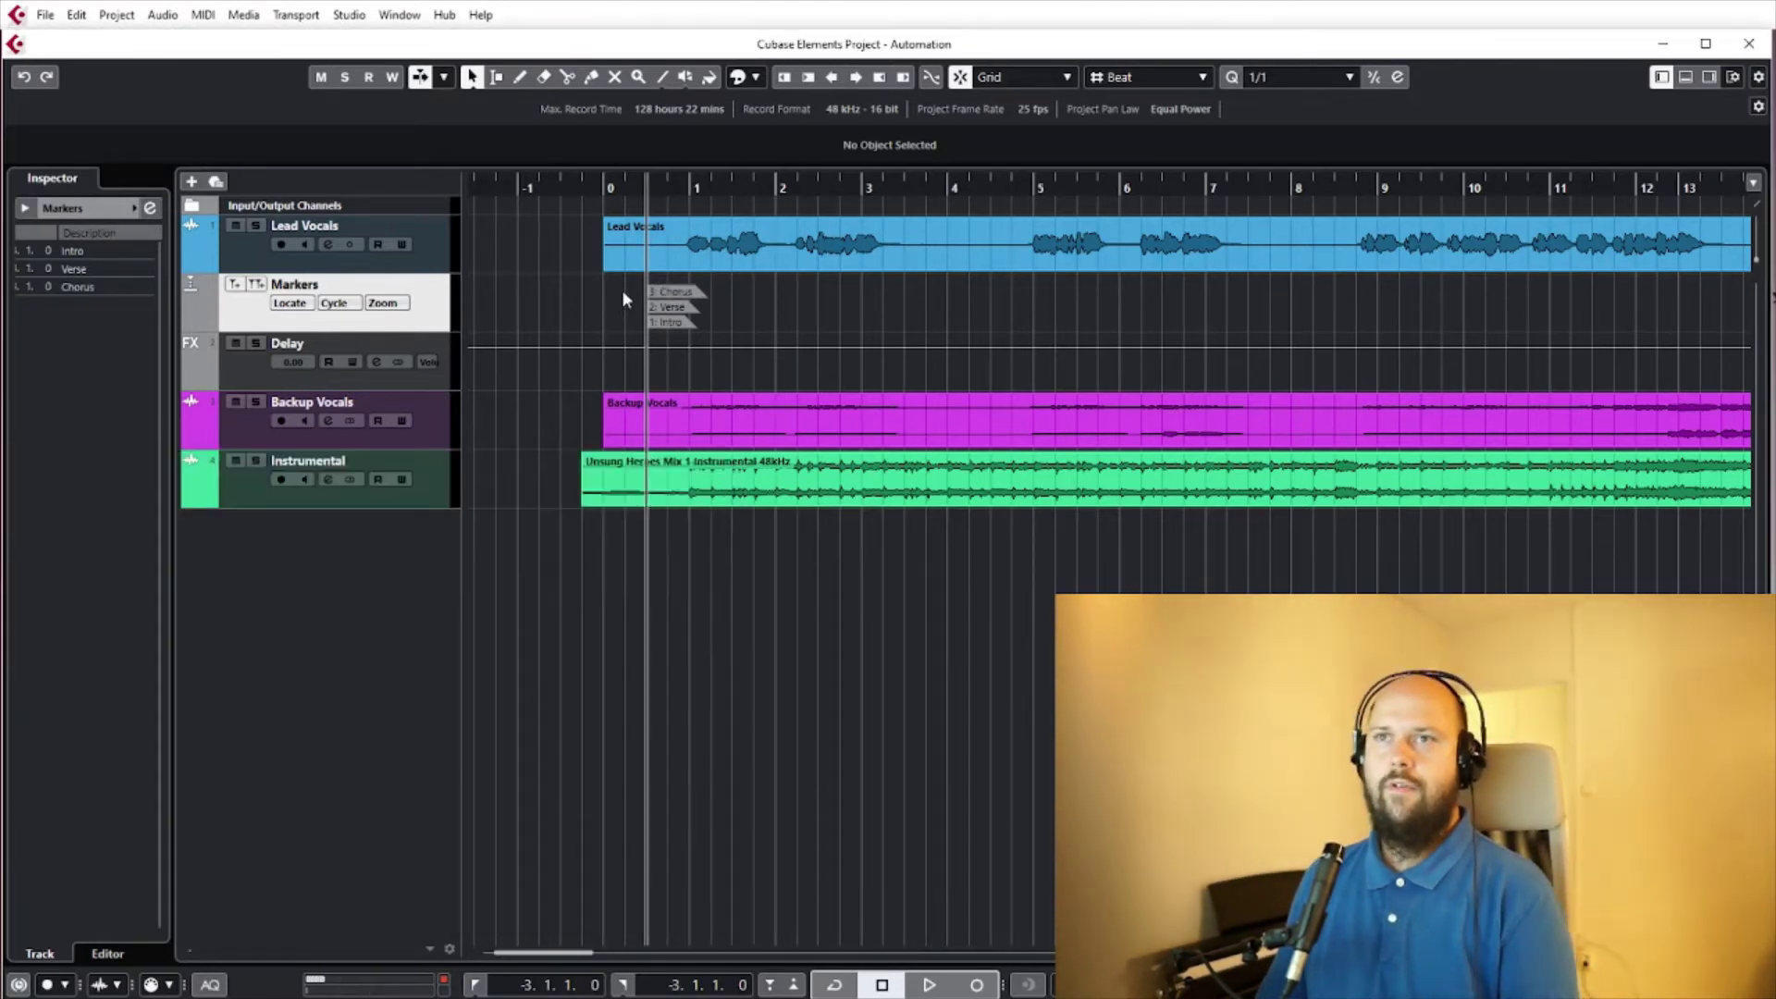
click(666, 319)
key(Delete)
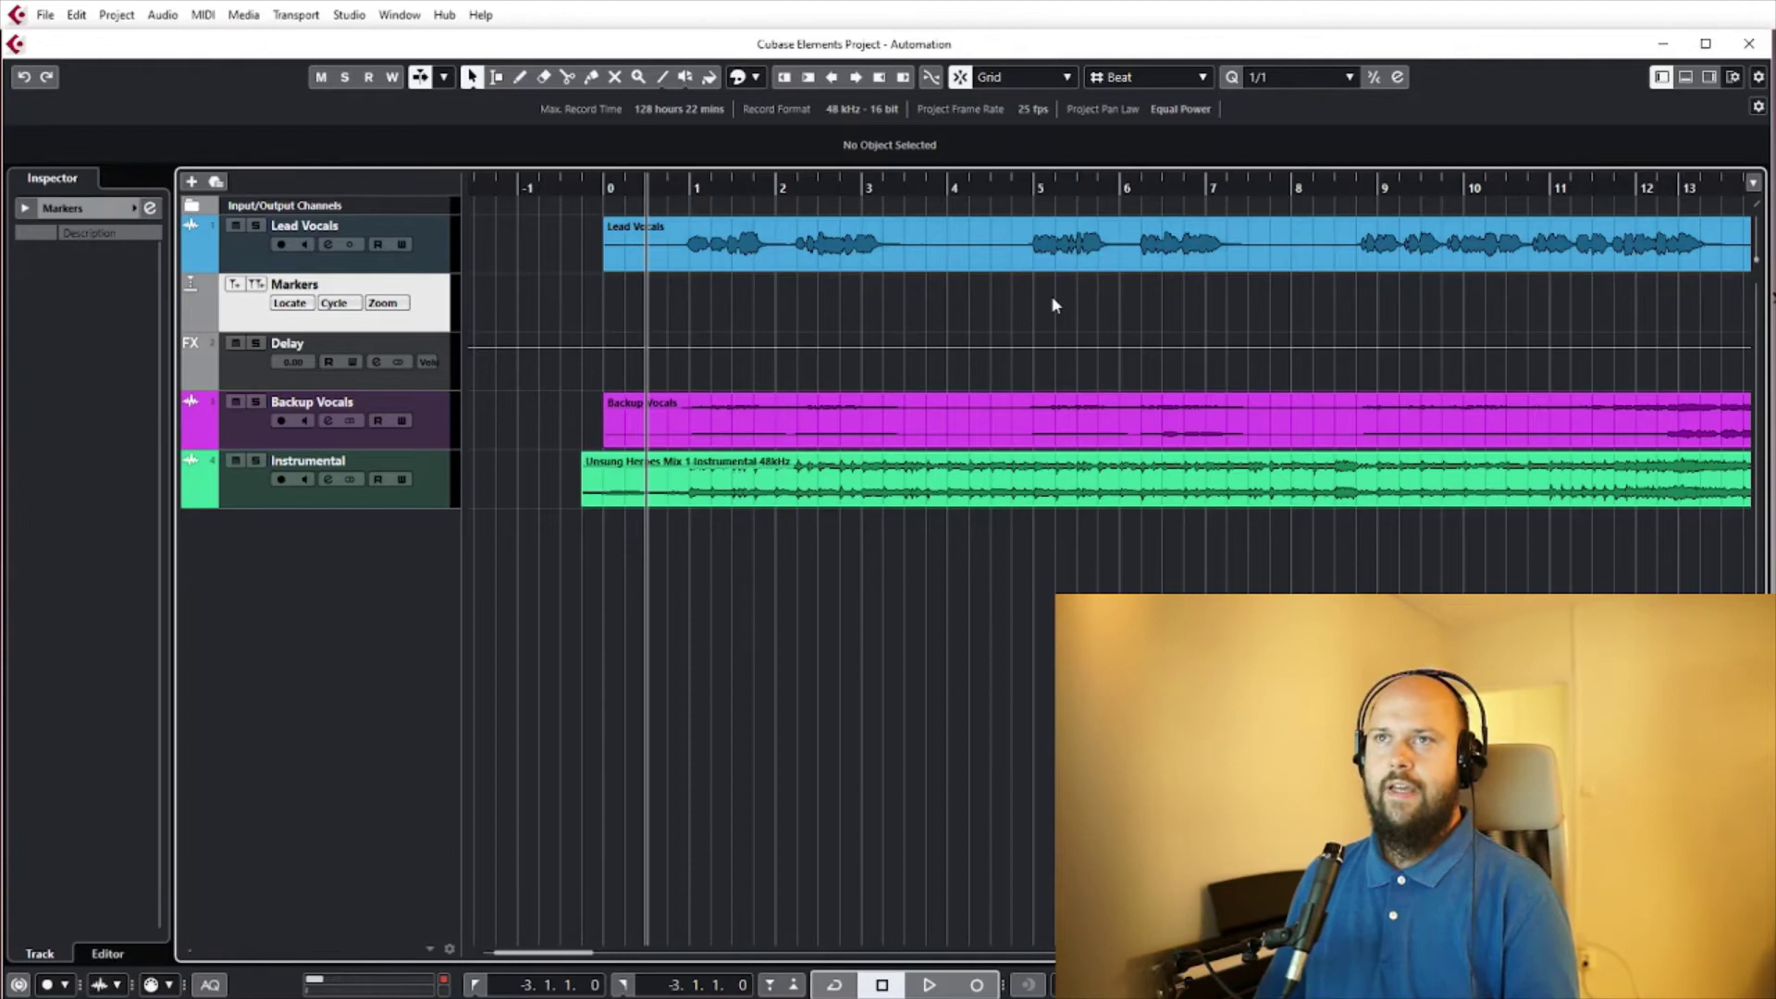
scroll(1050, 314, right, 3)
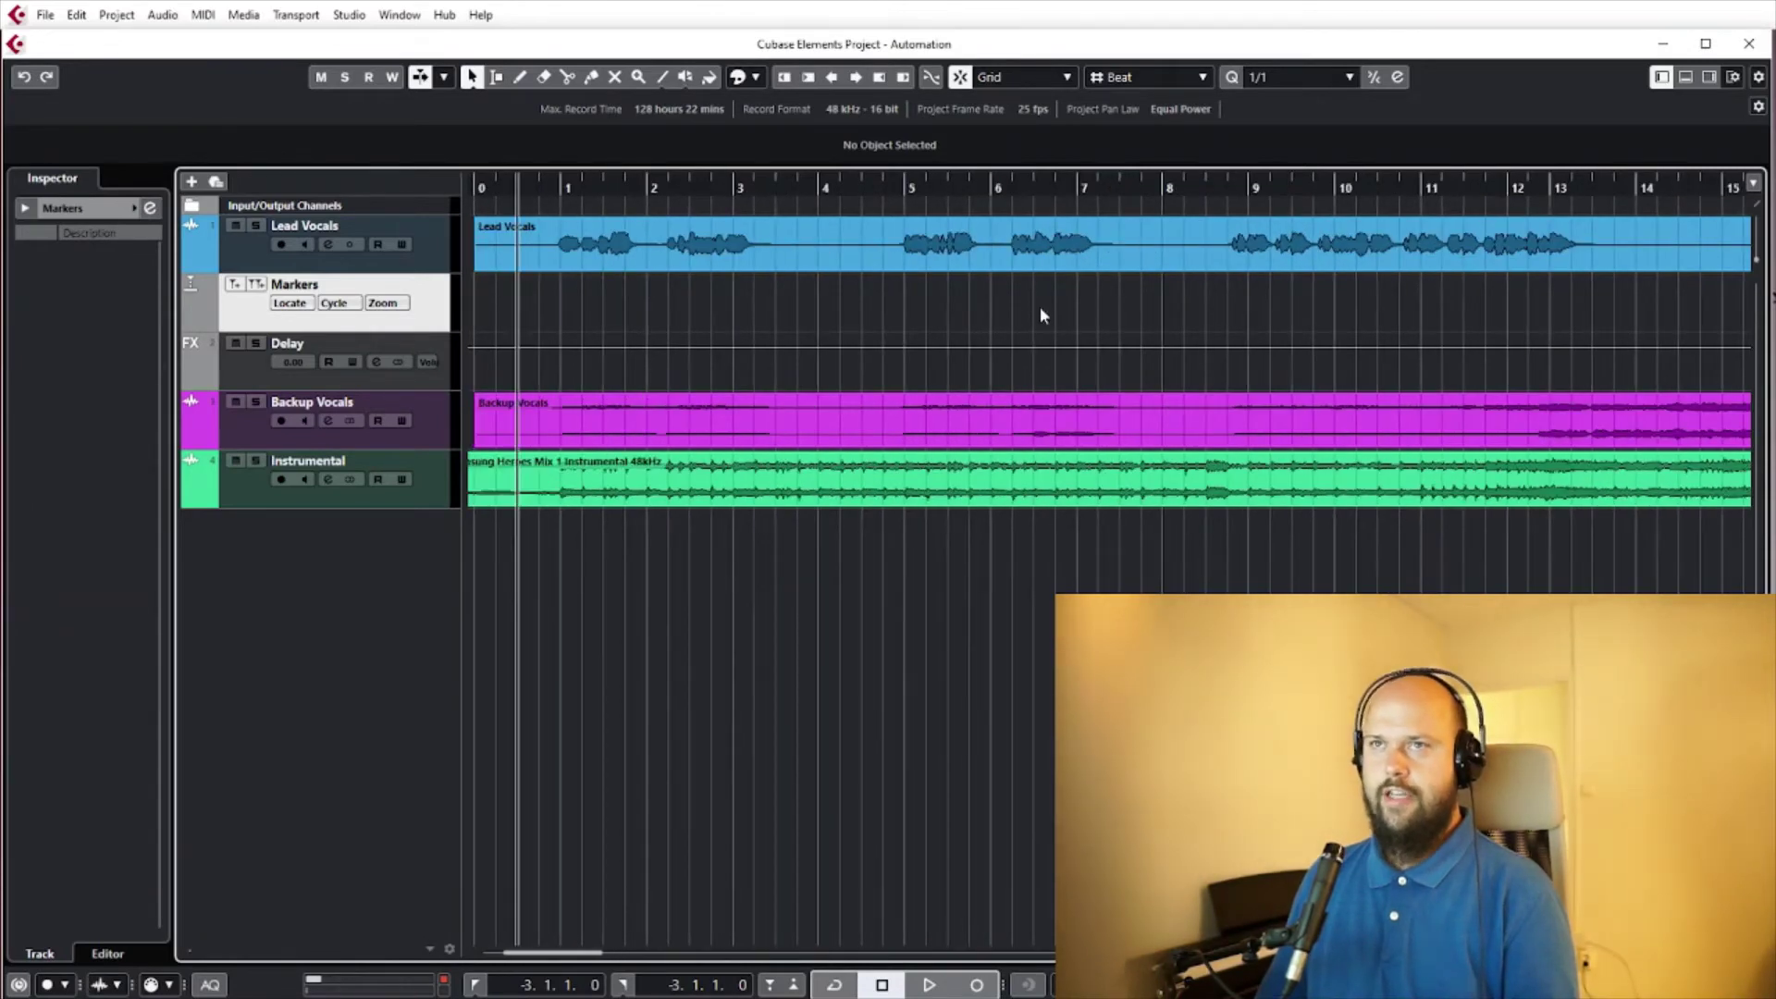
Place the playhead just before bar 7 and start playback
scroll(940, 281, left, 3)
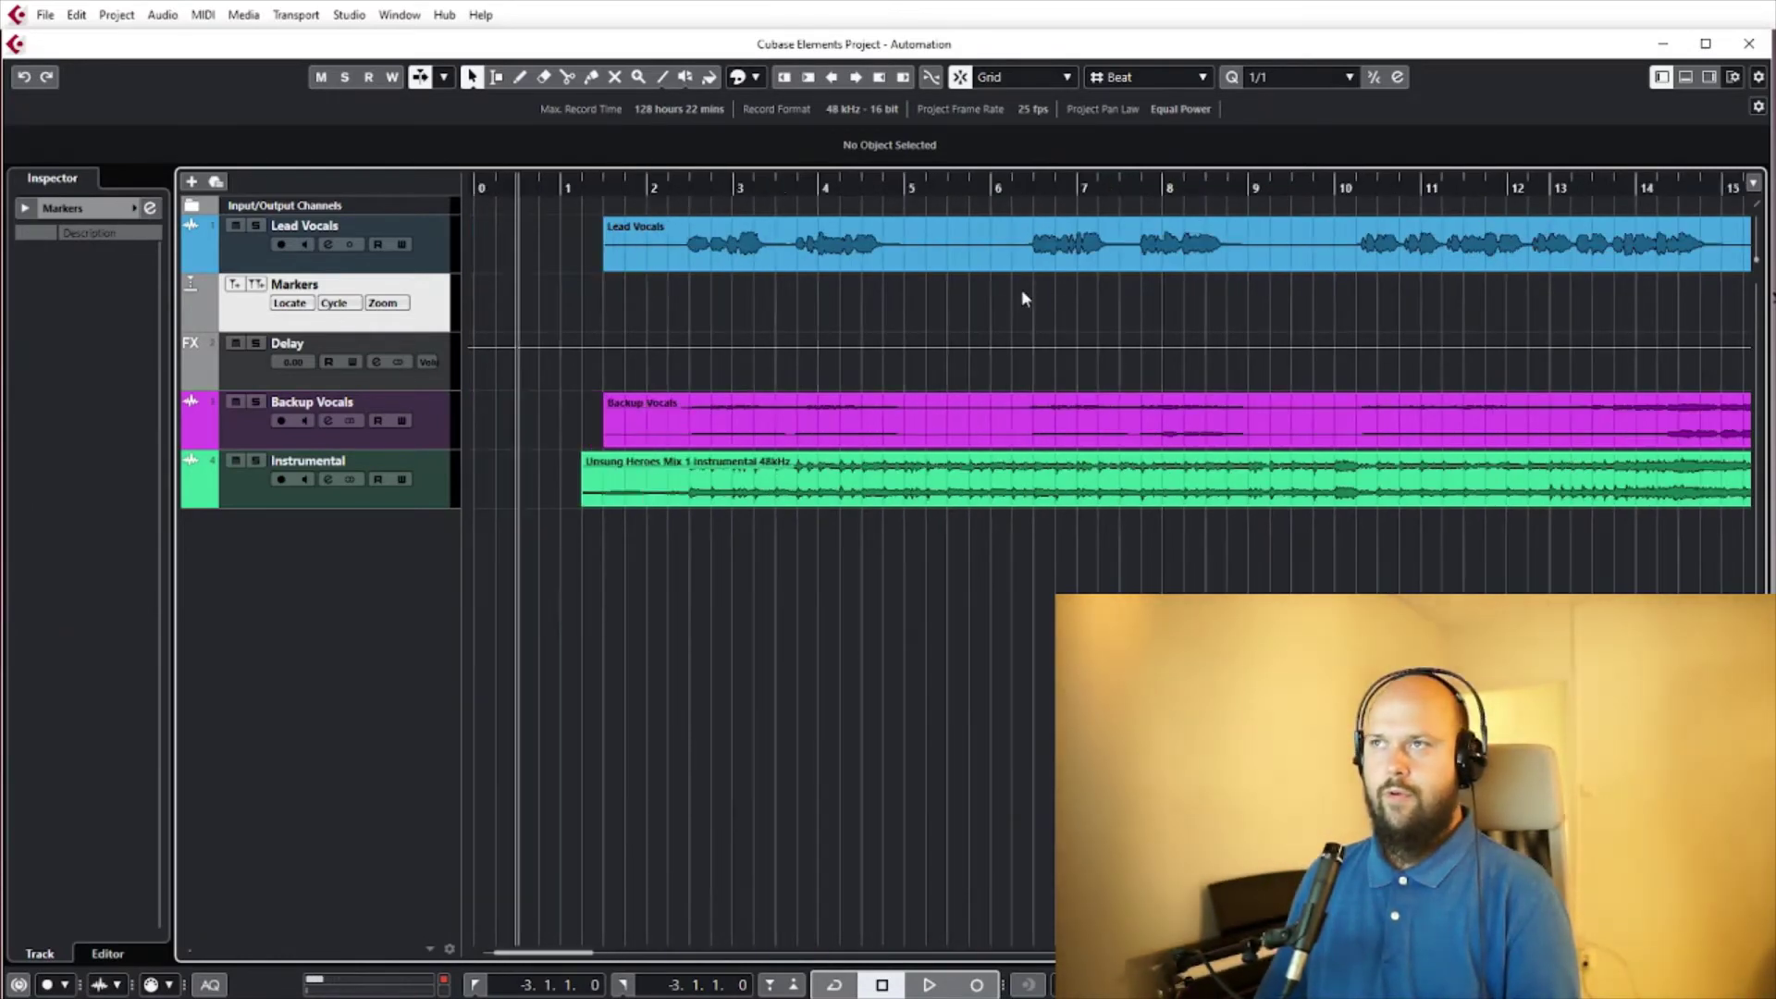
scroll(1021, 298, right, 3)
scroll(1082, 289, left, 3)
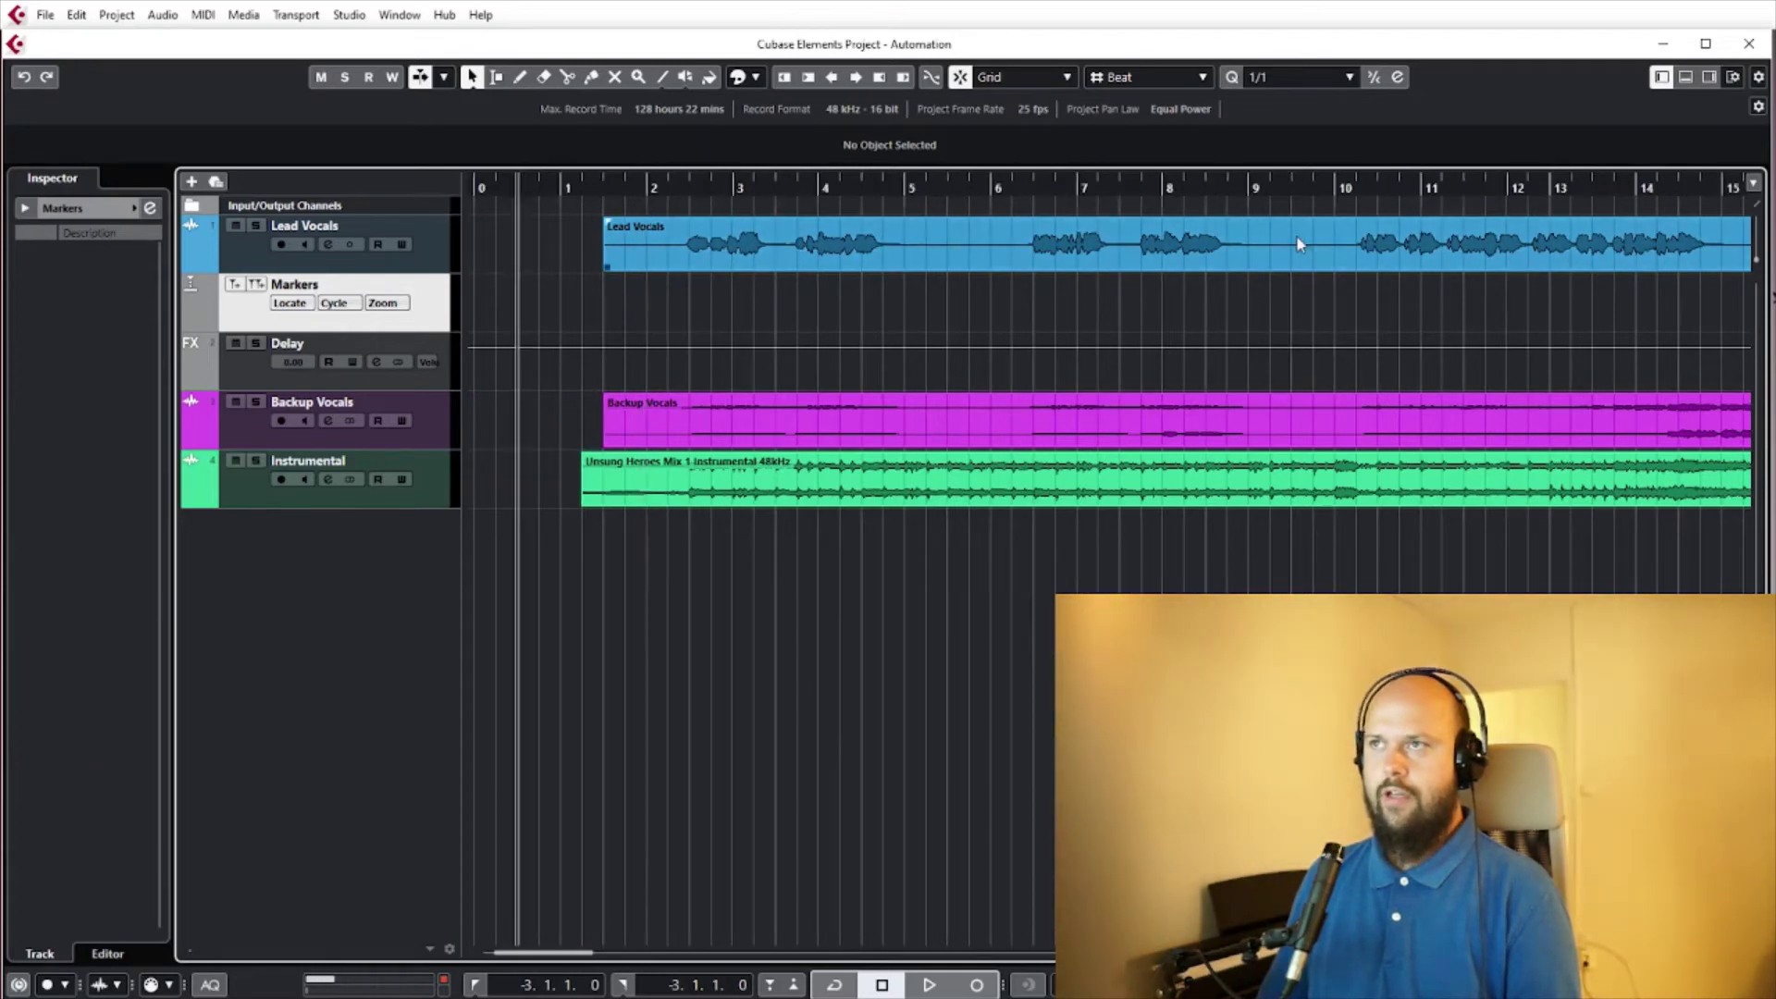
scroll(1129, 213, right, 6)
click(1074, 188)
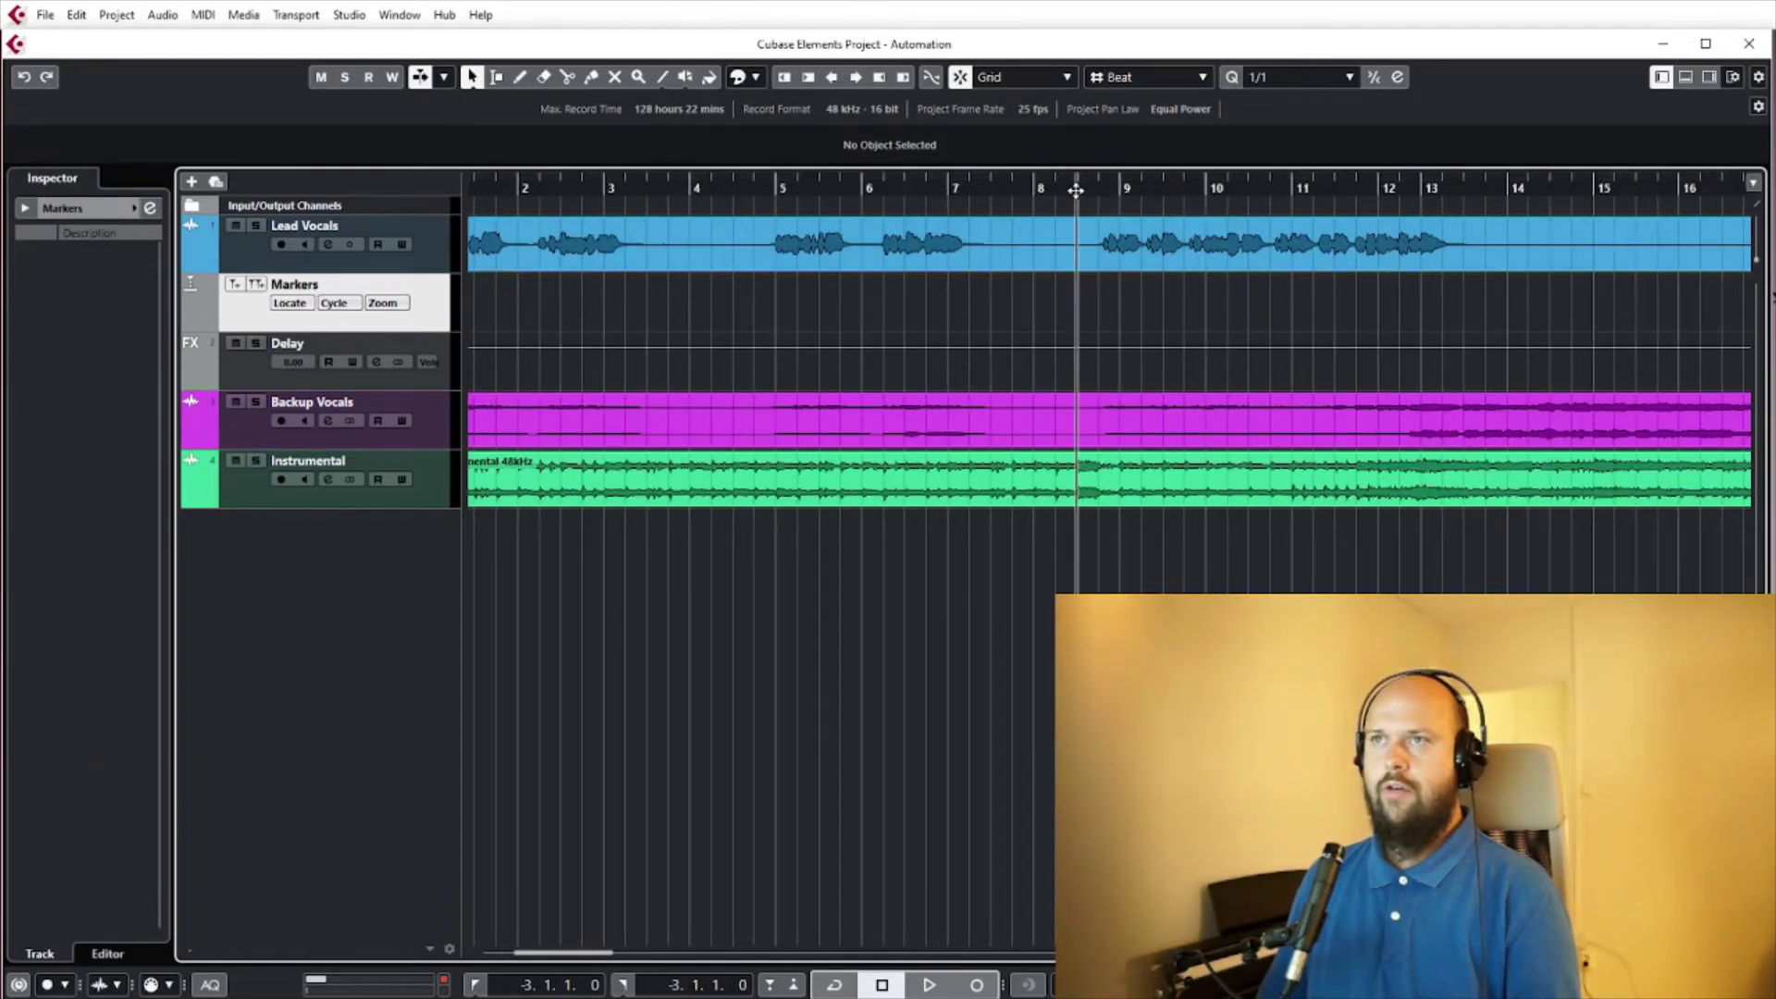
click(1032, 190)
click(926, 188)
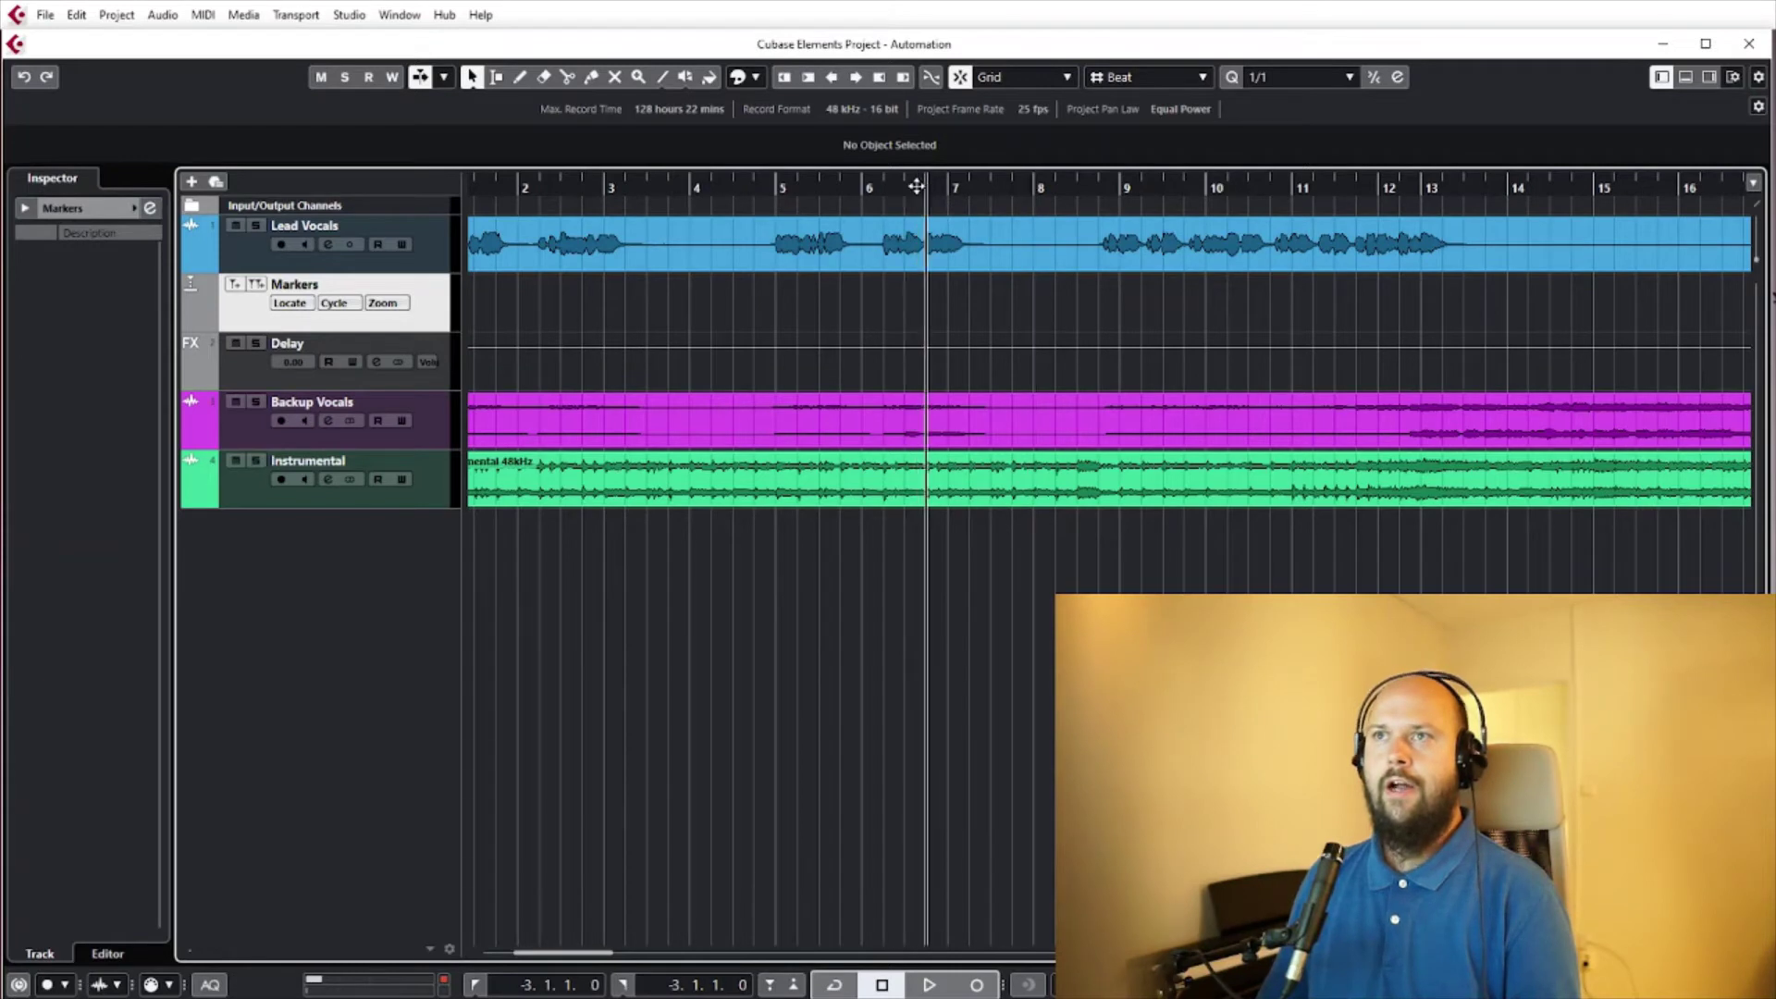
click(881, 190)
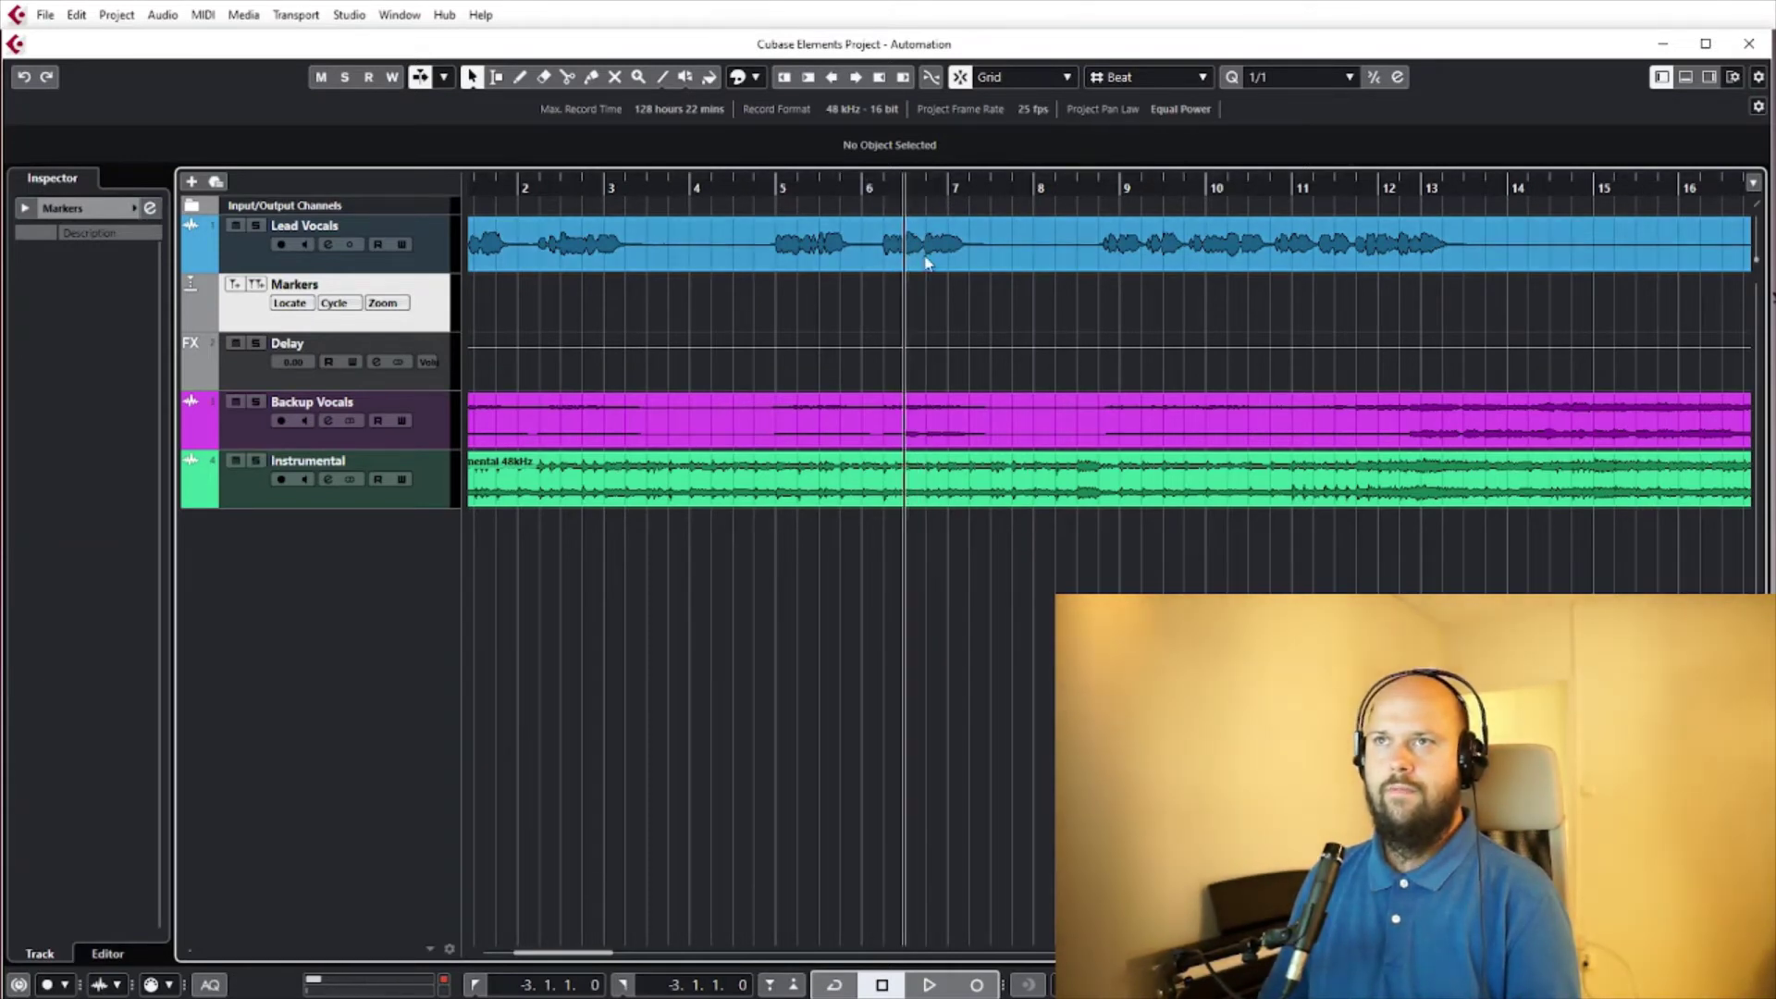
key(space)
Open the Marker window and insert markers named 'Guitar riff' and 'PRe-chorus' during playback
key(ctrl+m)
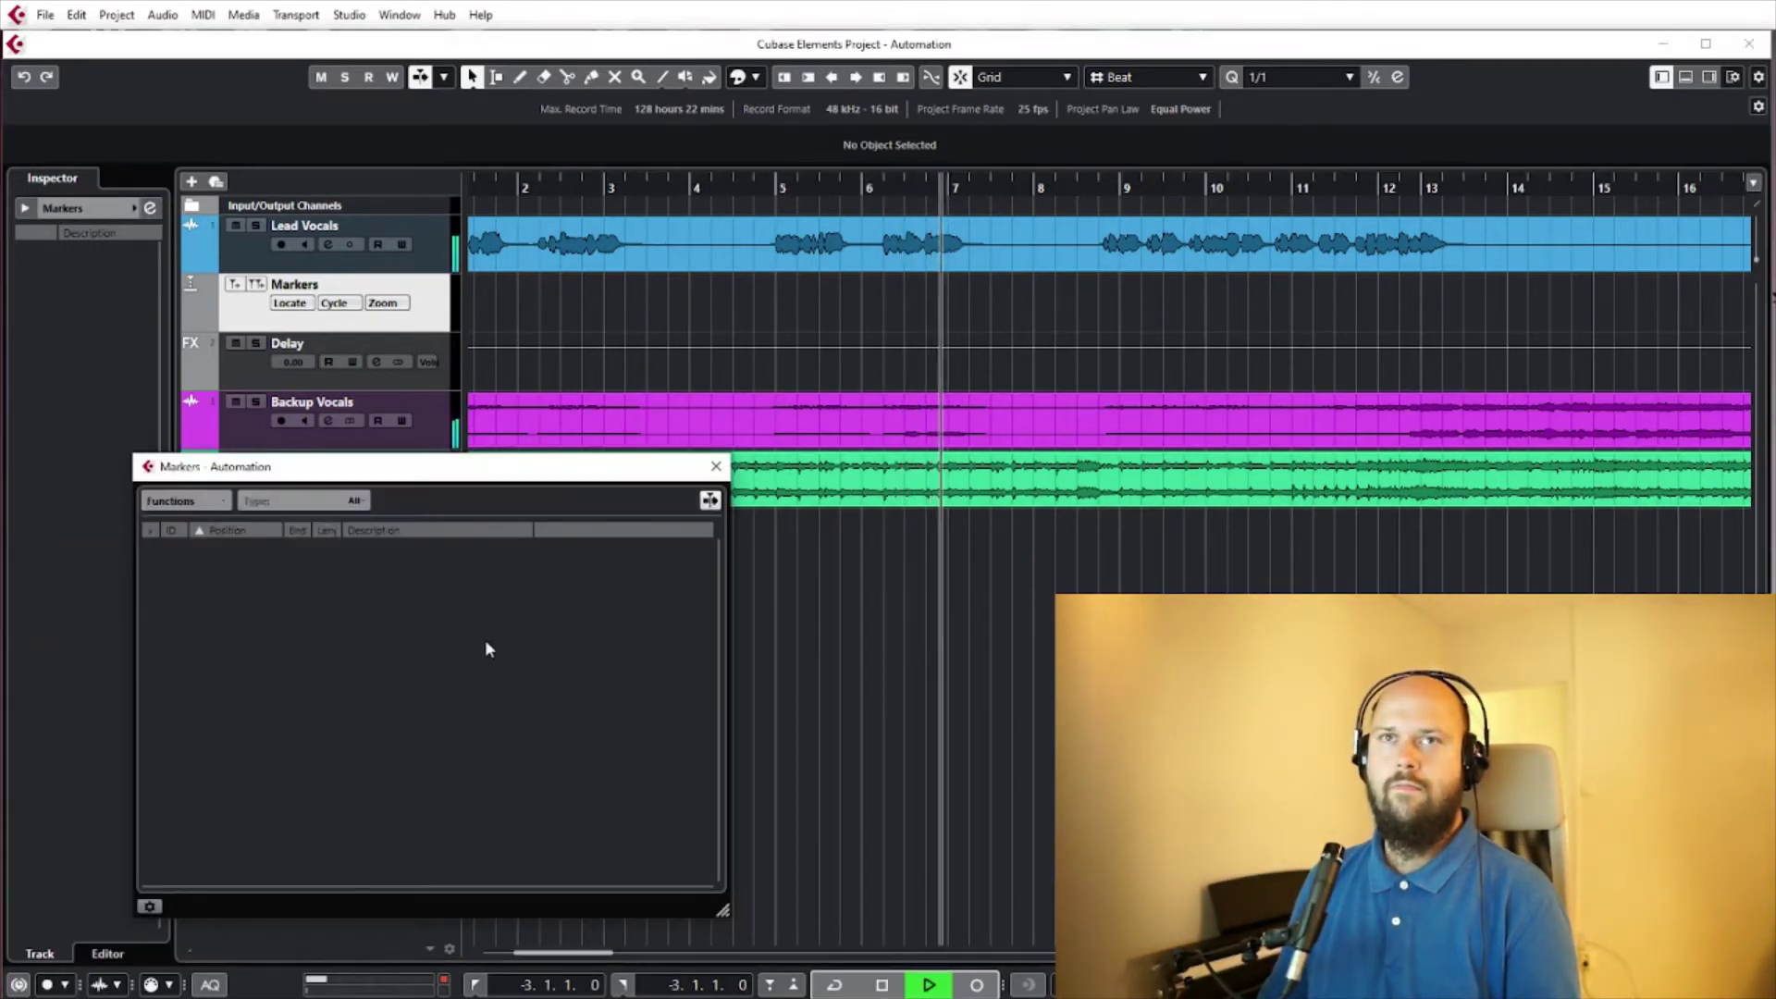
key(Insert)
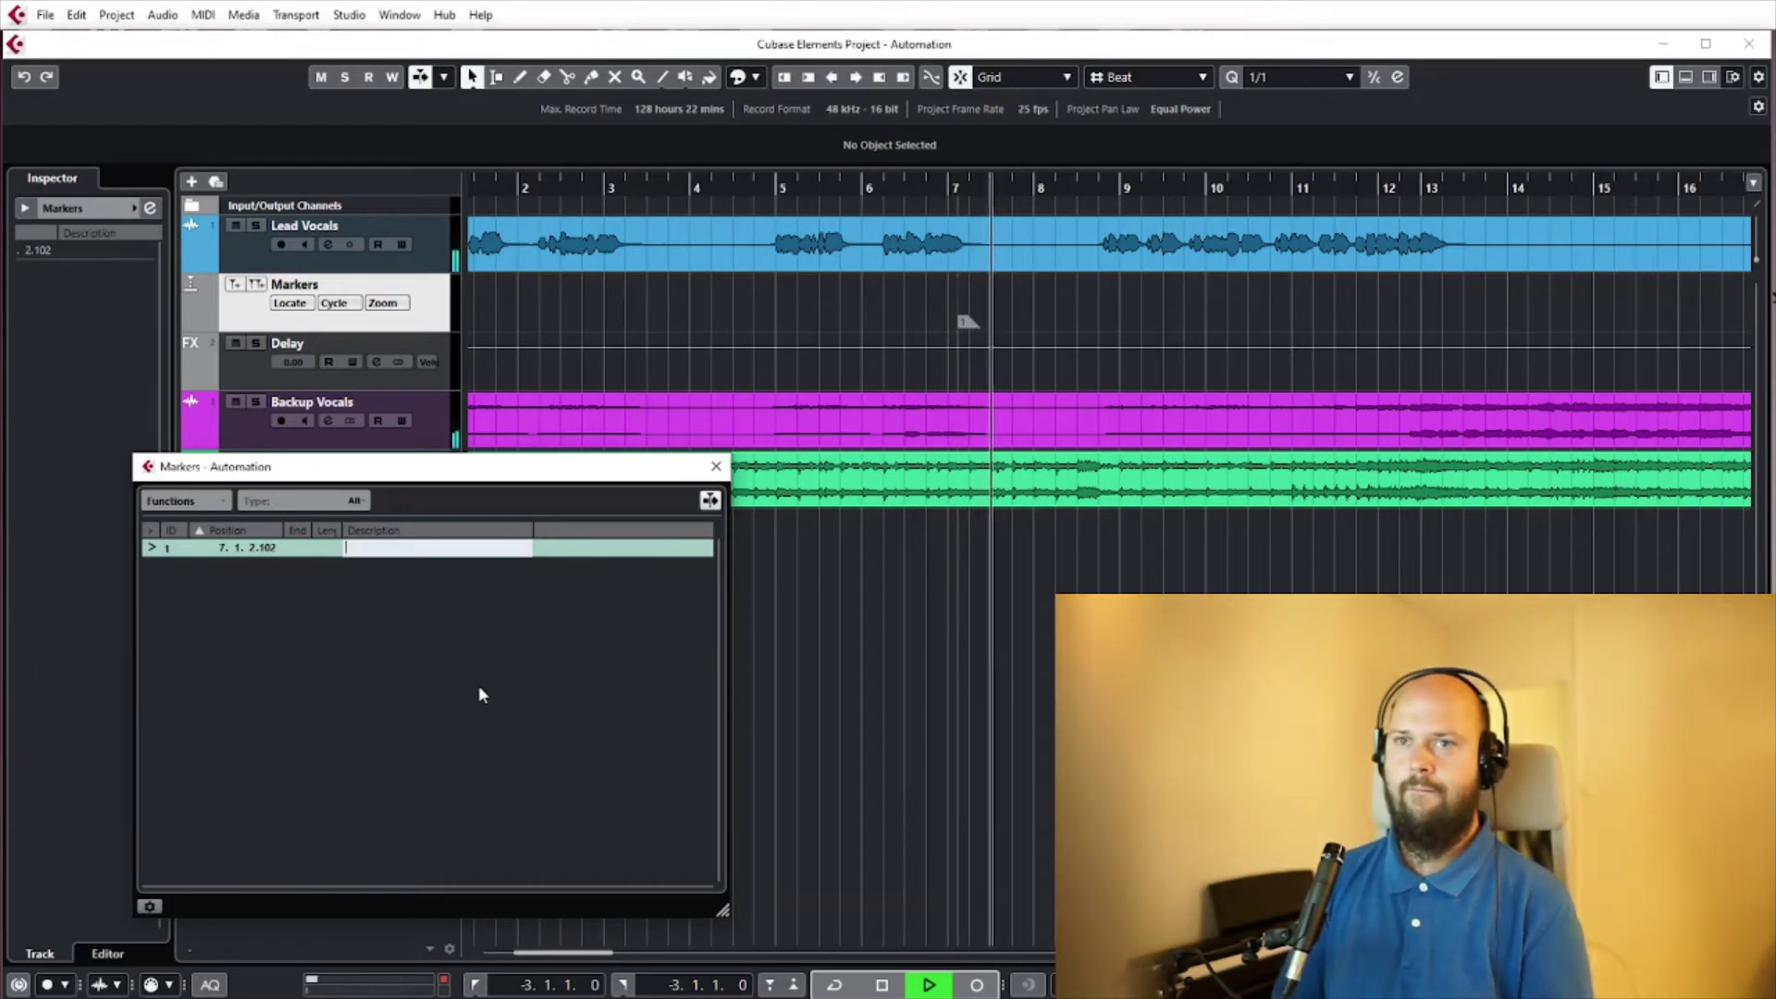
text(Guitar riff)
key(Return)
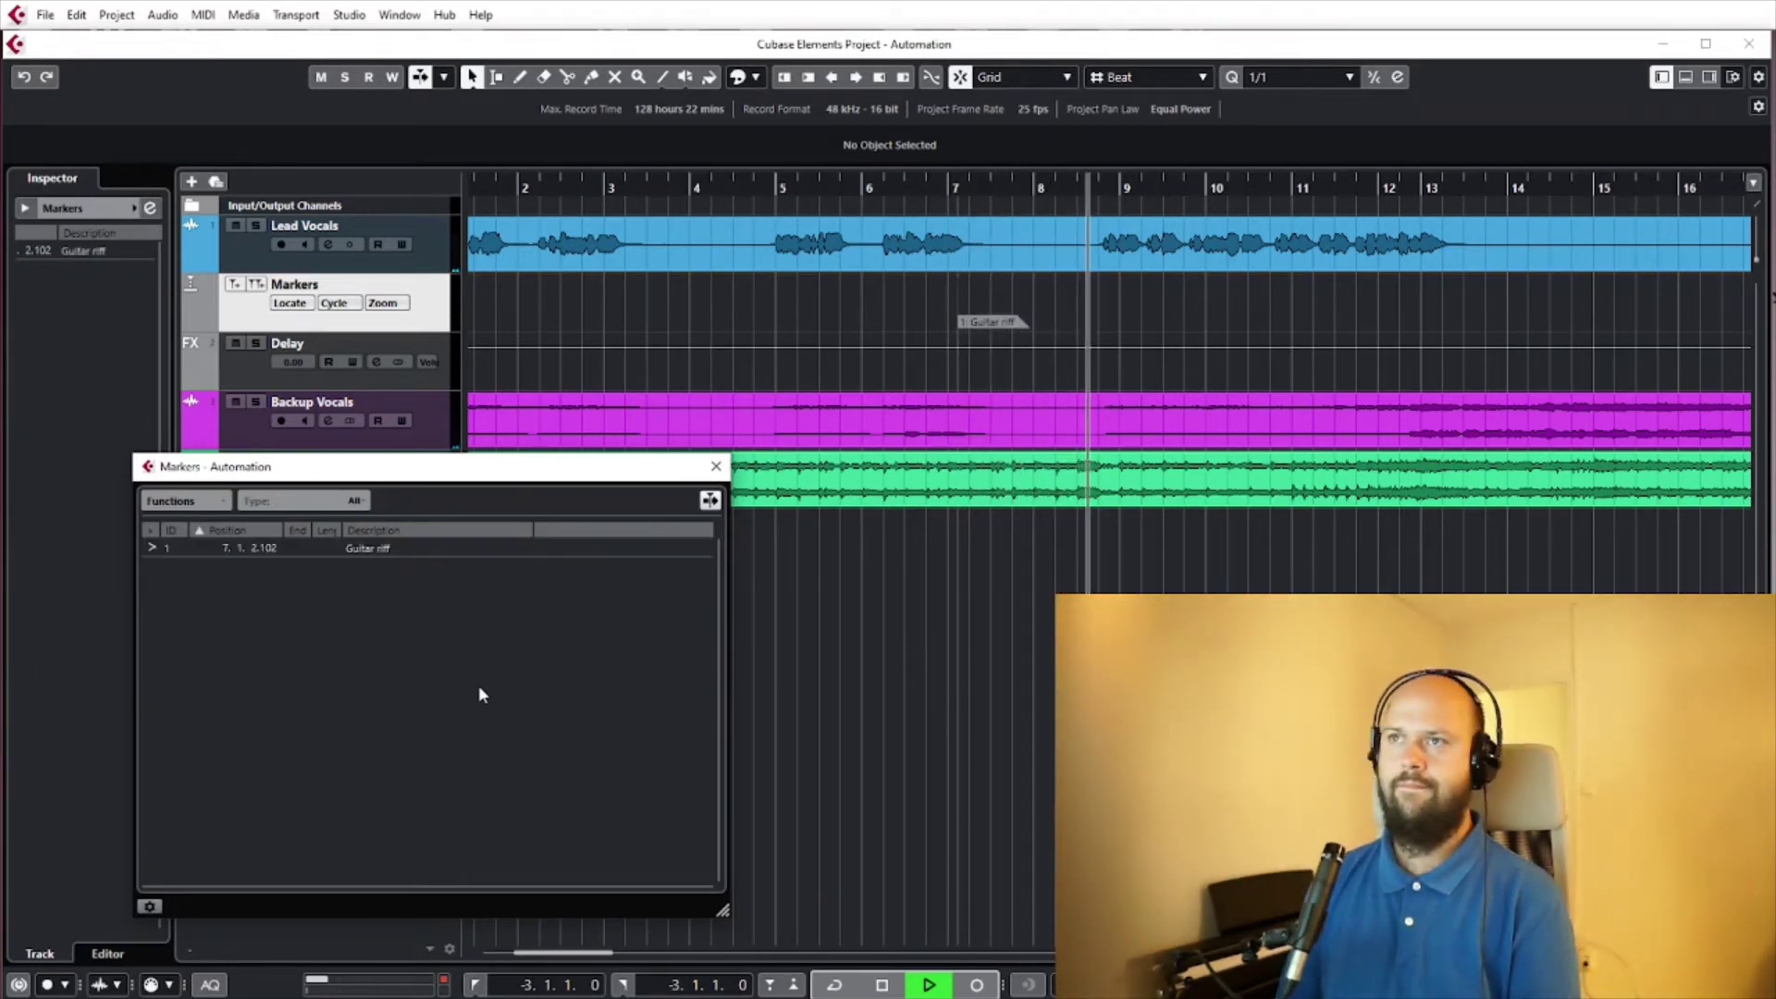
key(Insert)
text(PRe-chorus)
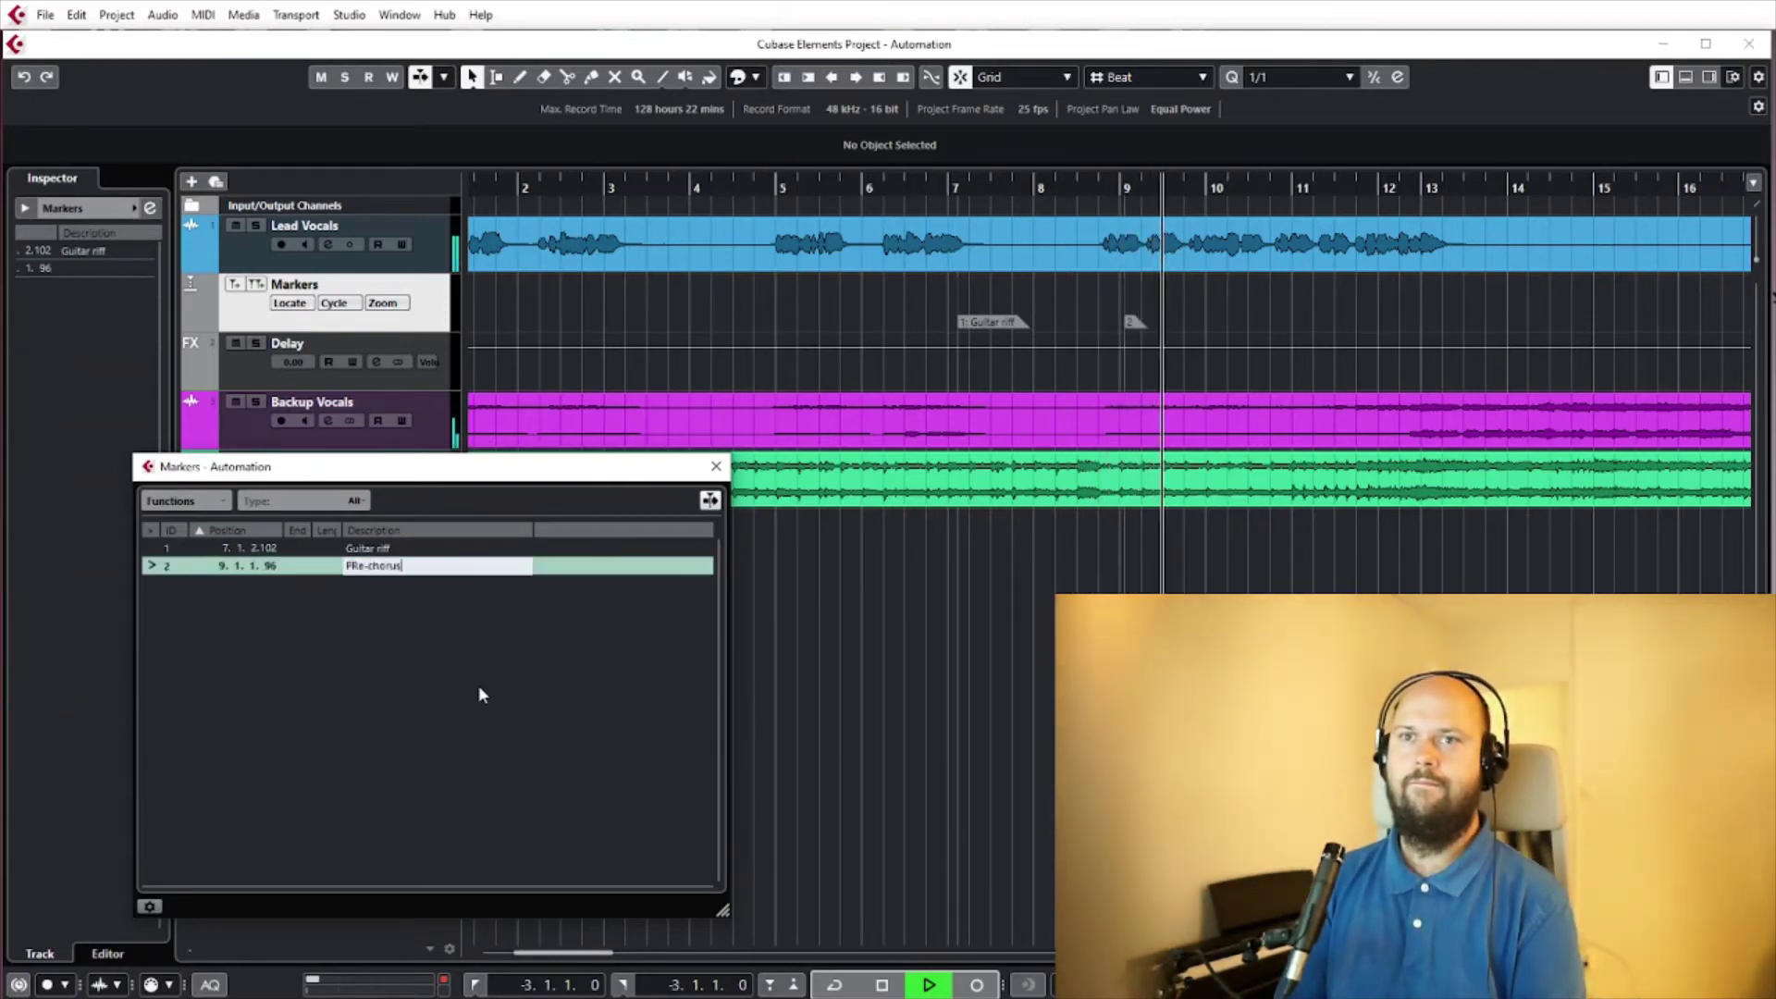
key(Return)
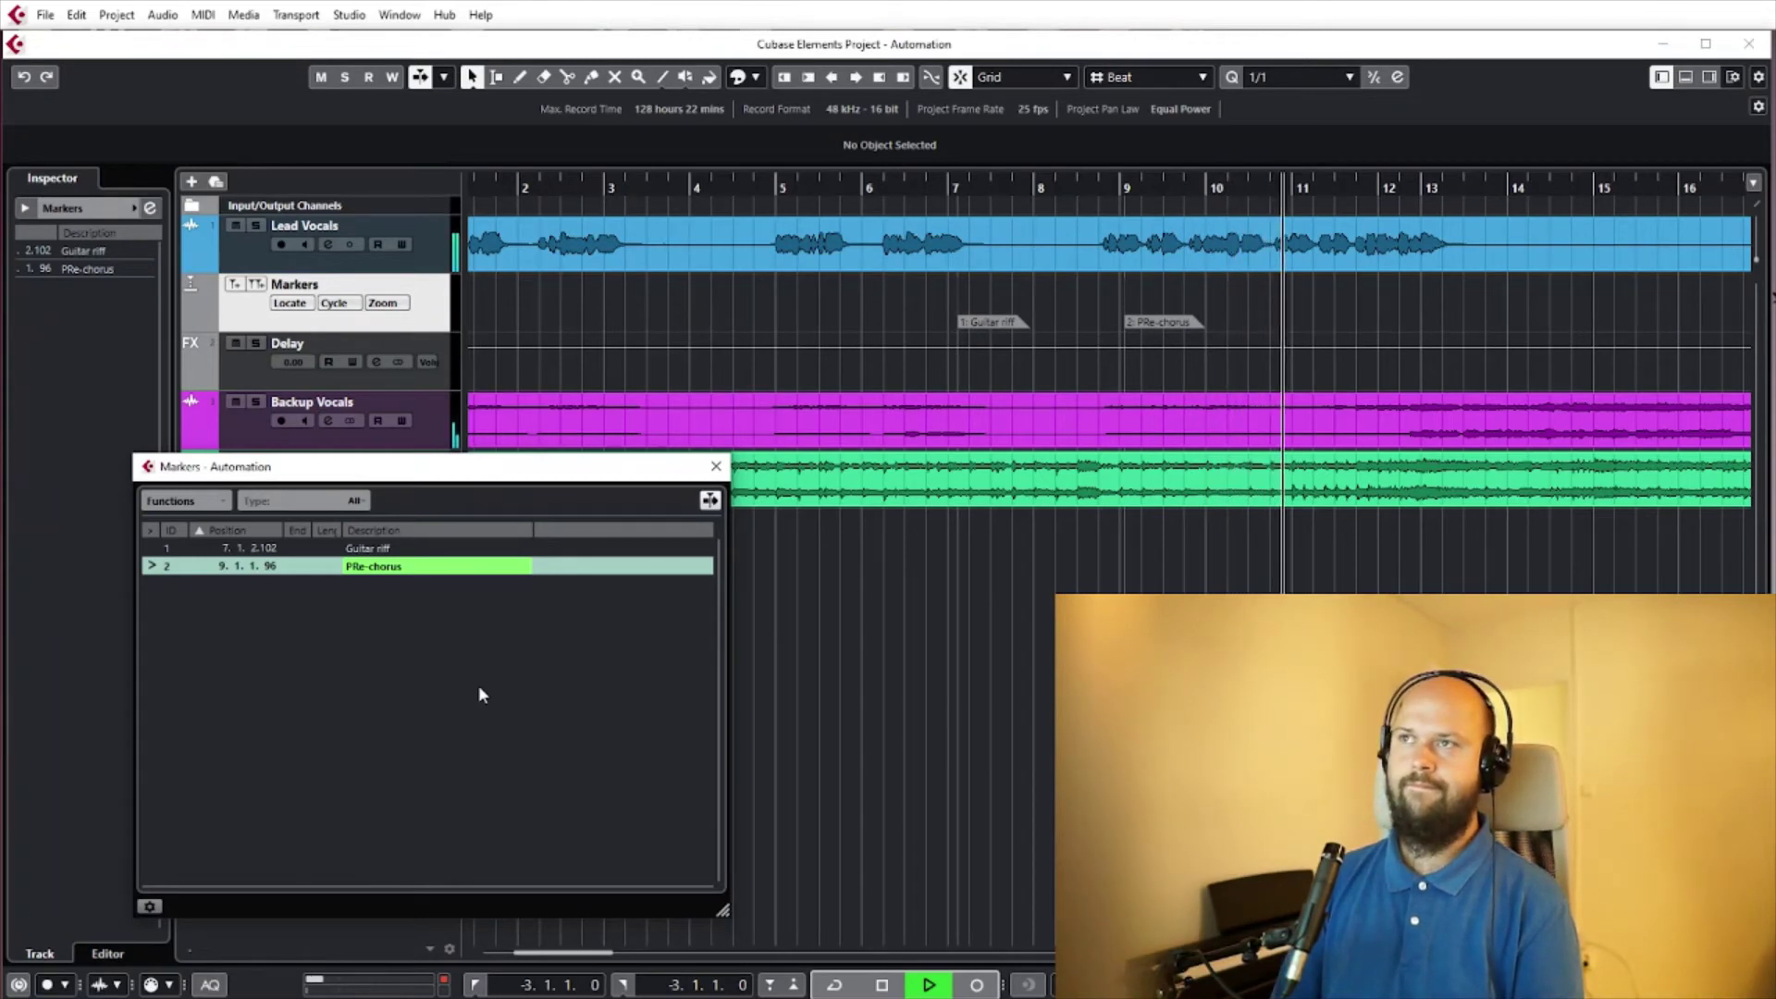
Insert 'Buidl-up' and 'Chorus' markers at bars 11 and 13, then stop playback and zoom out
key(Insert)
text(Buidl-up)
key(Return)
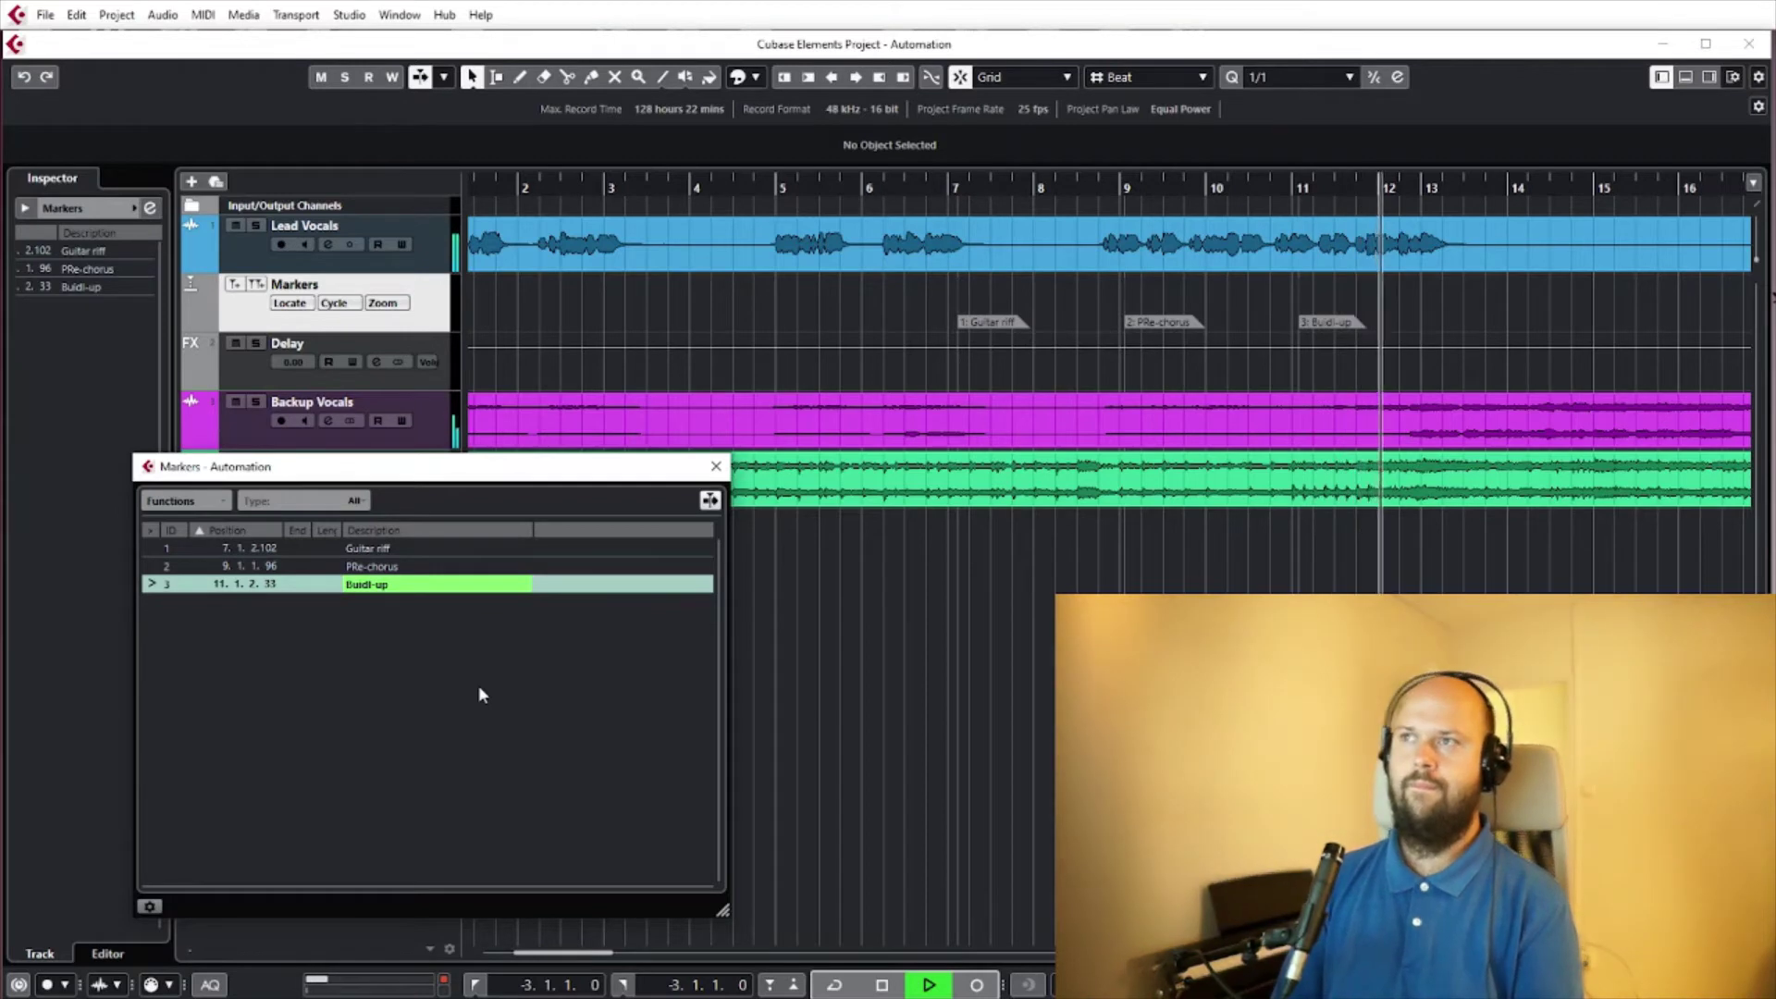
key(Insert)
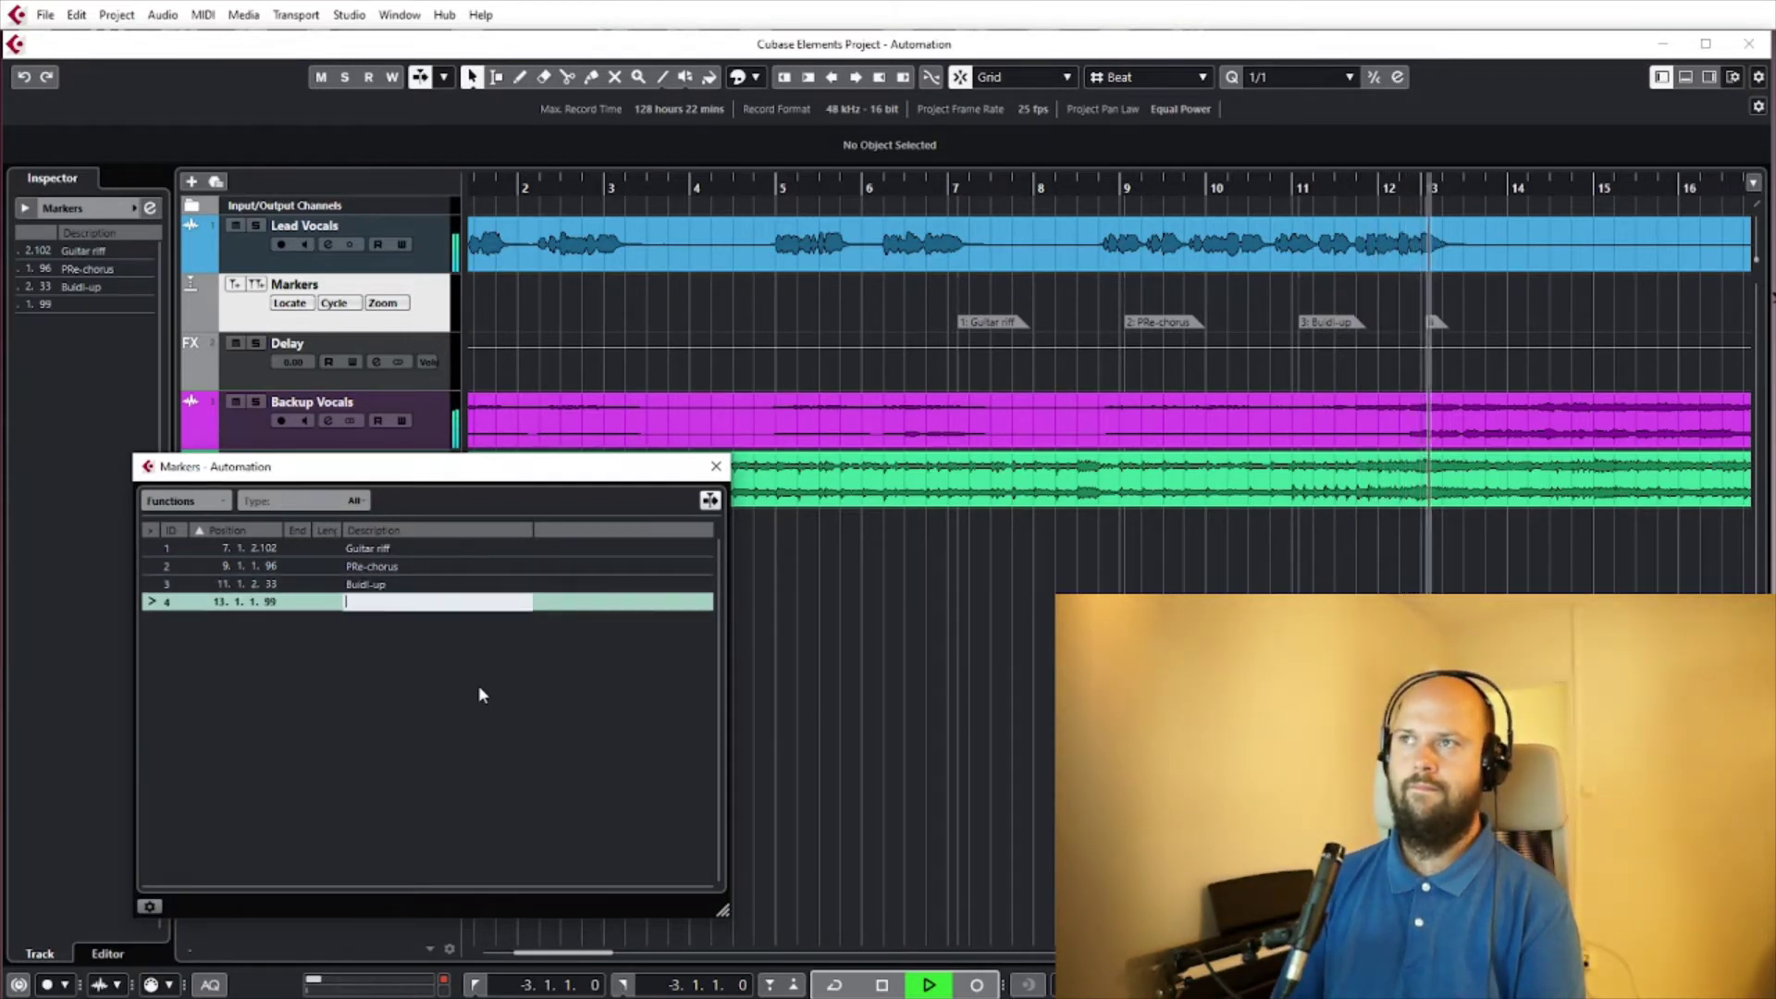
text(Chorus)
key(Return)
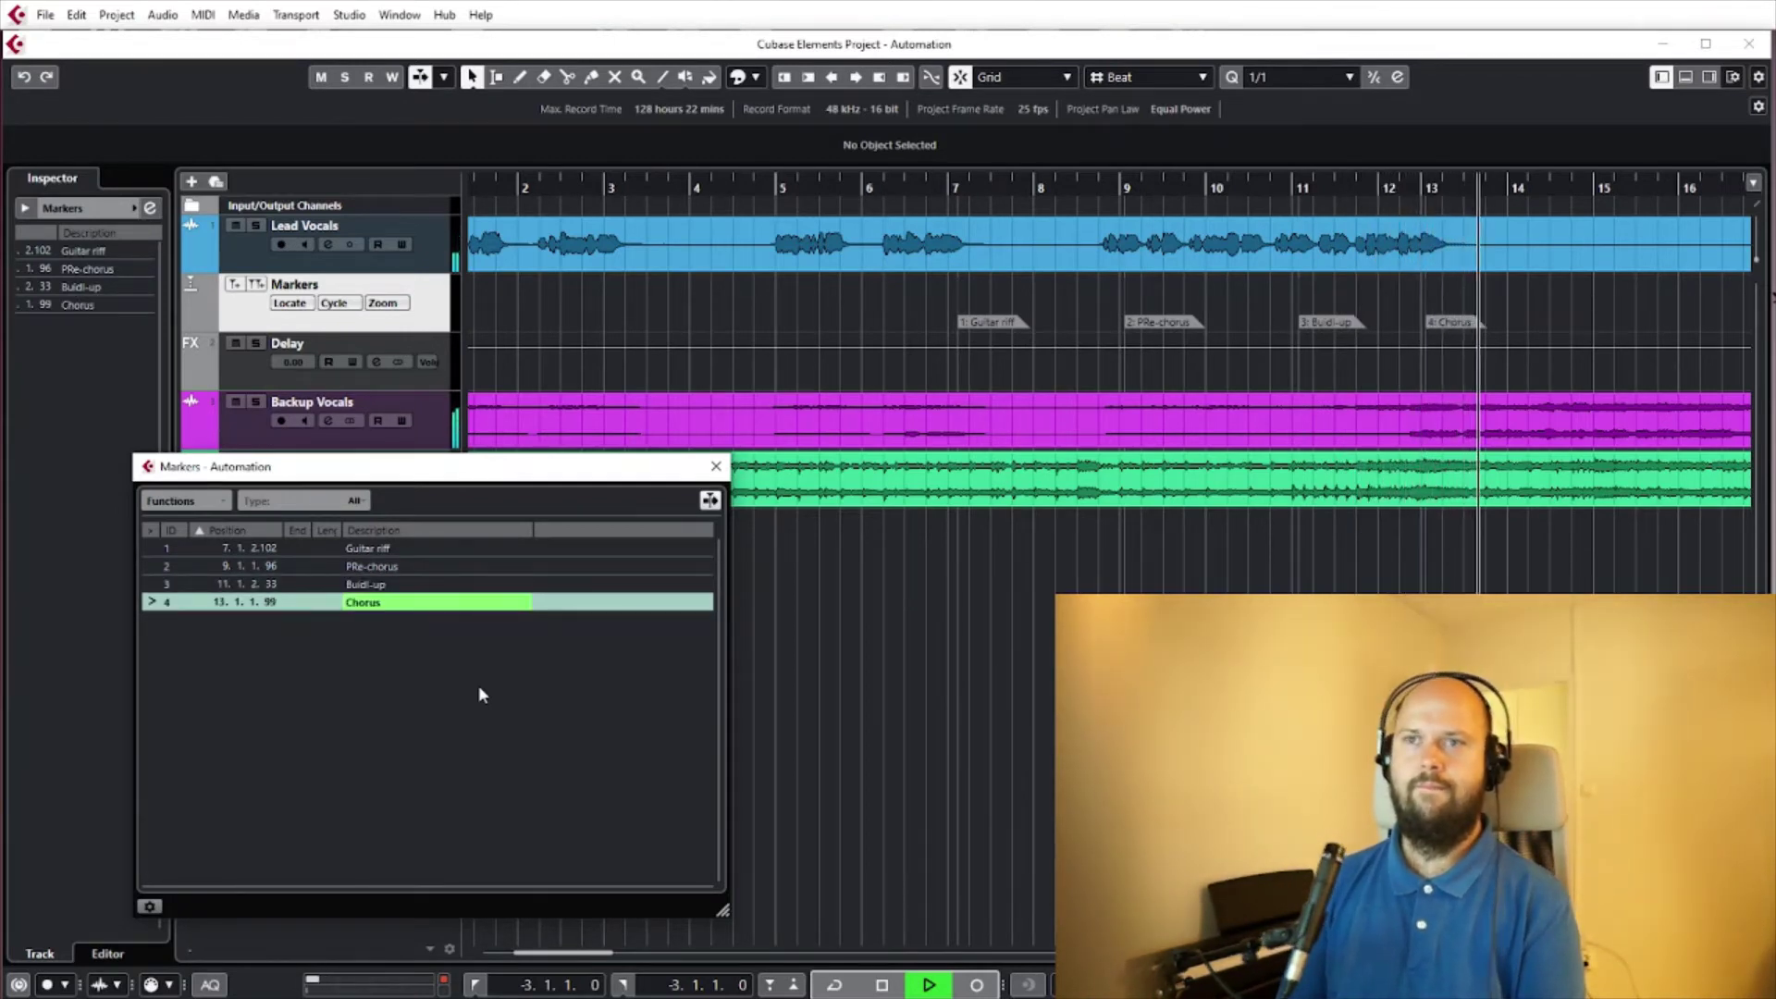
key(space)
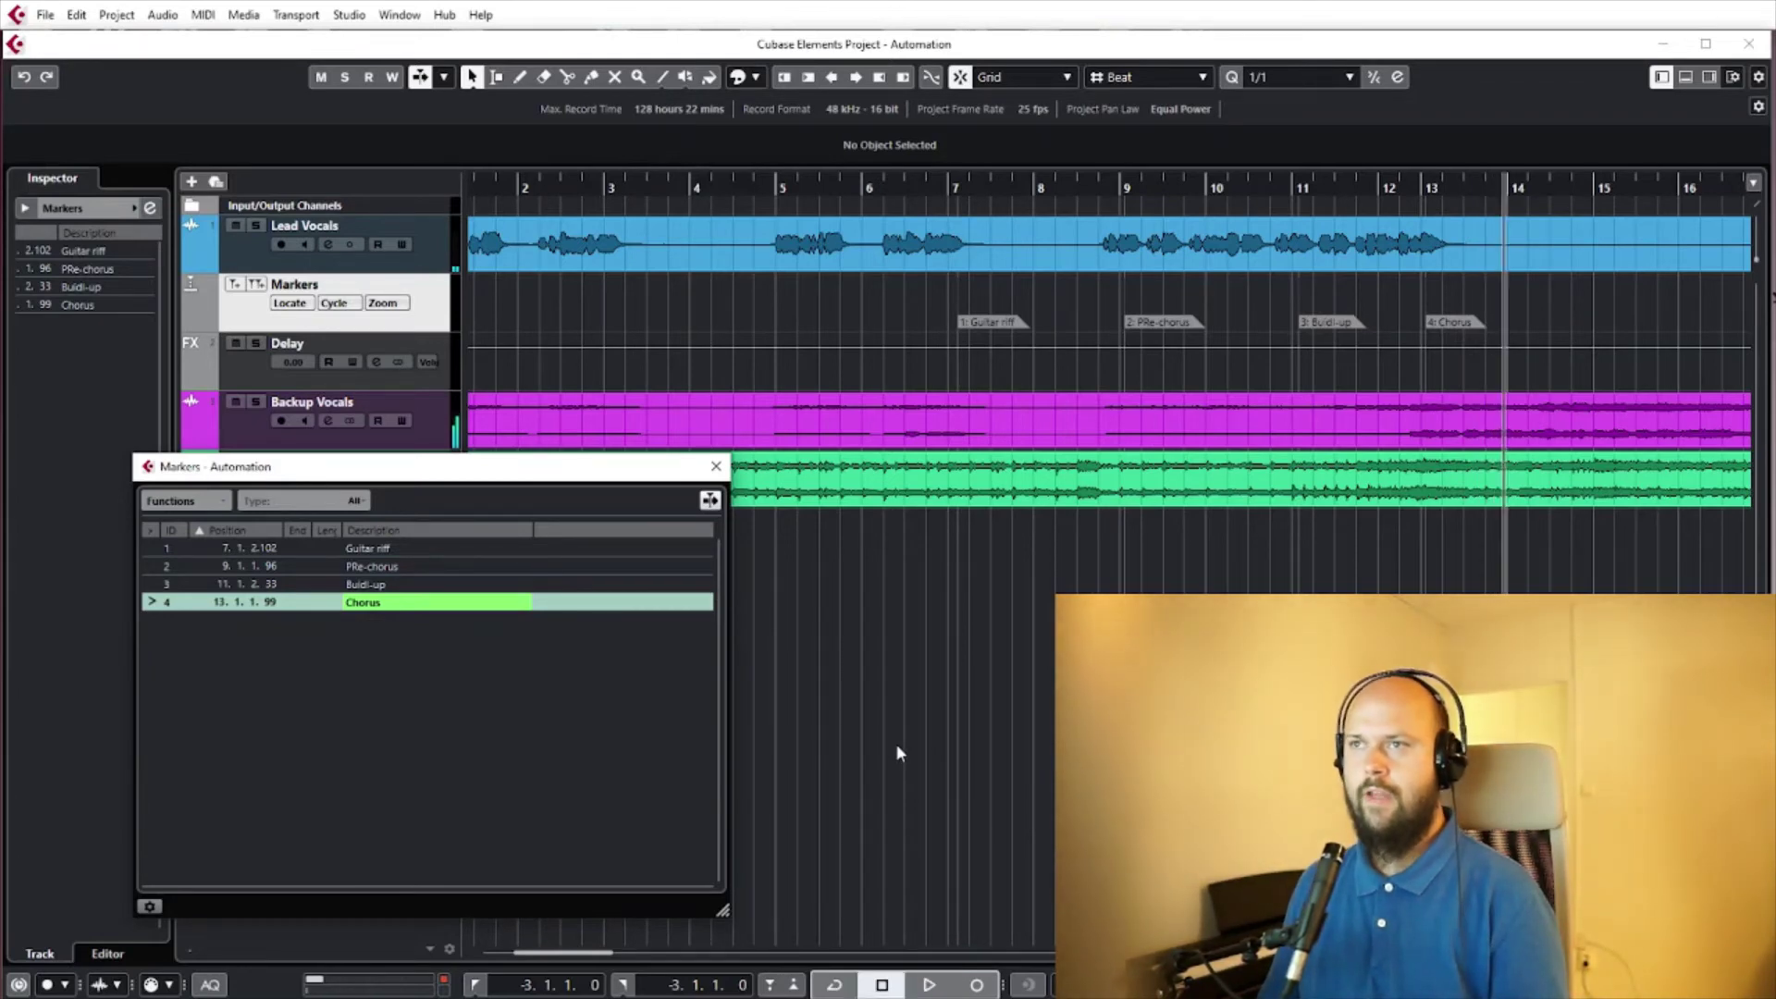
key(g)
key(g)
key(g)
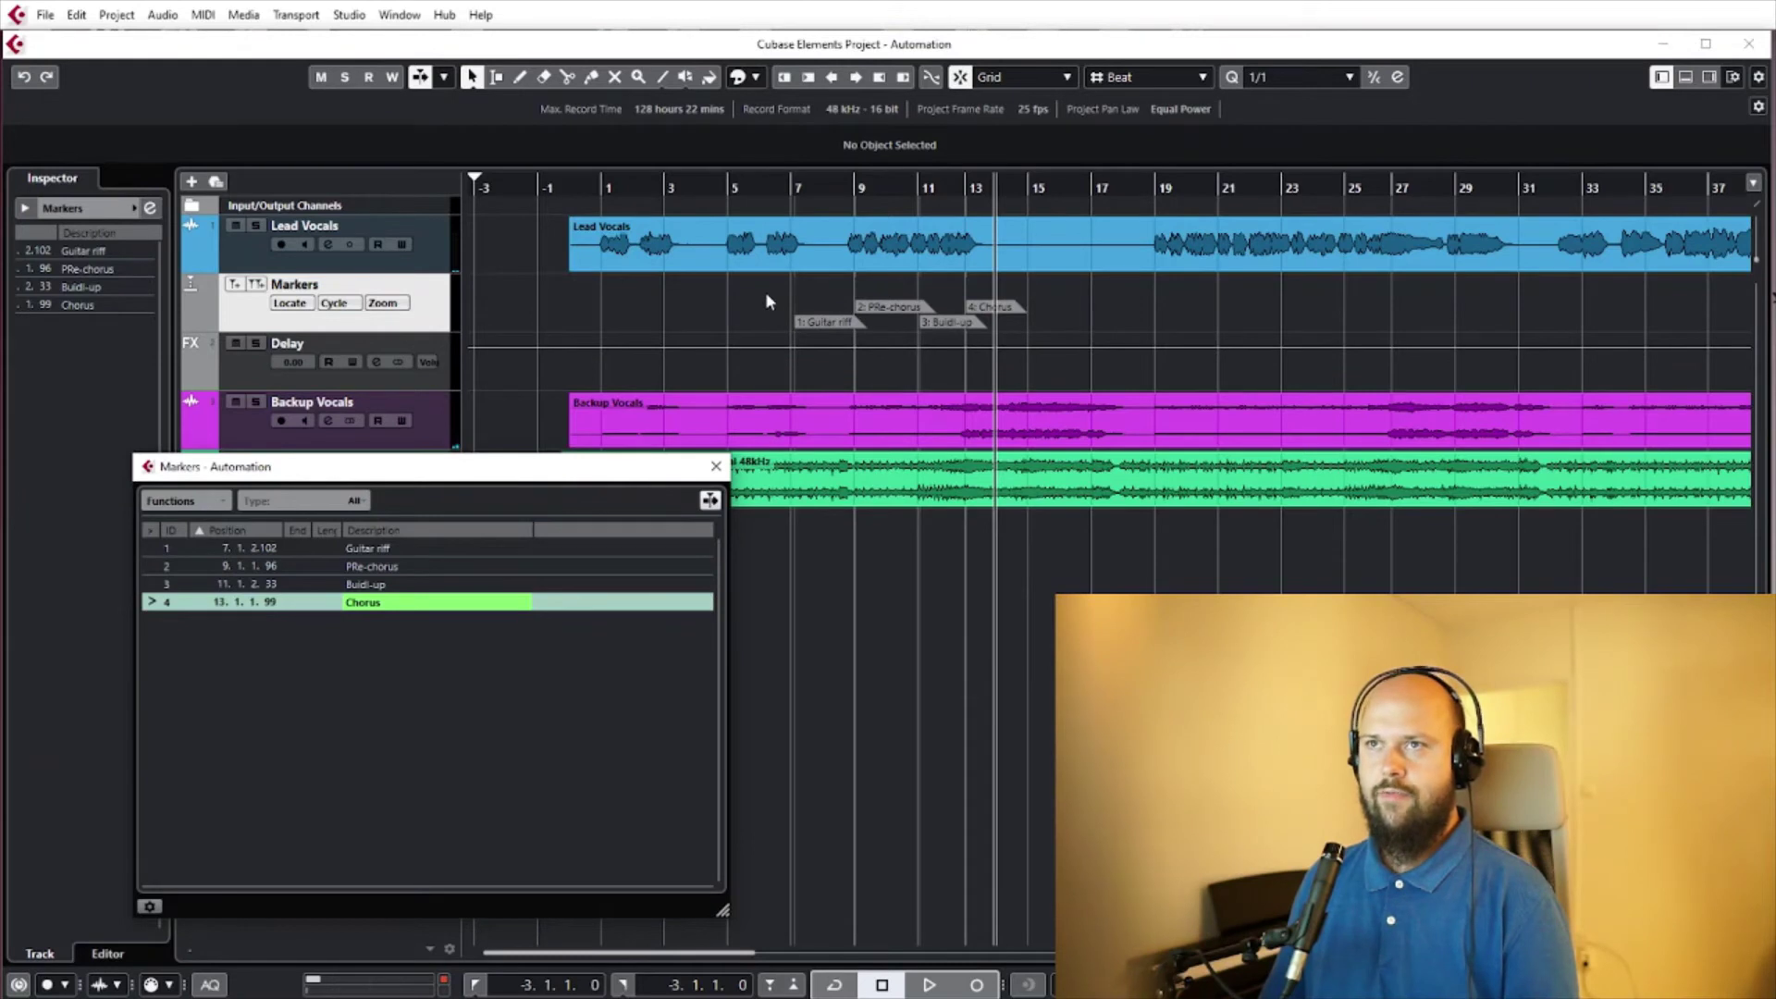
scroll(787, 362, up, 1)
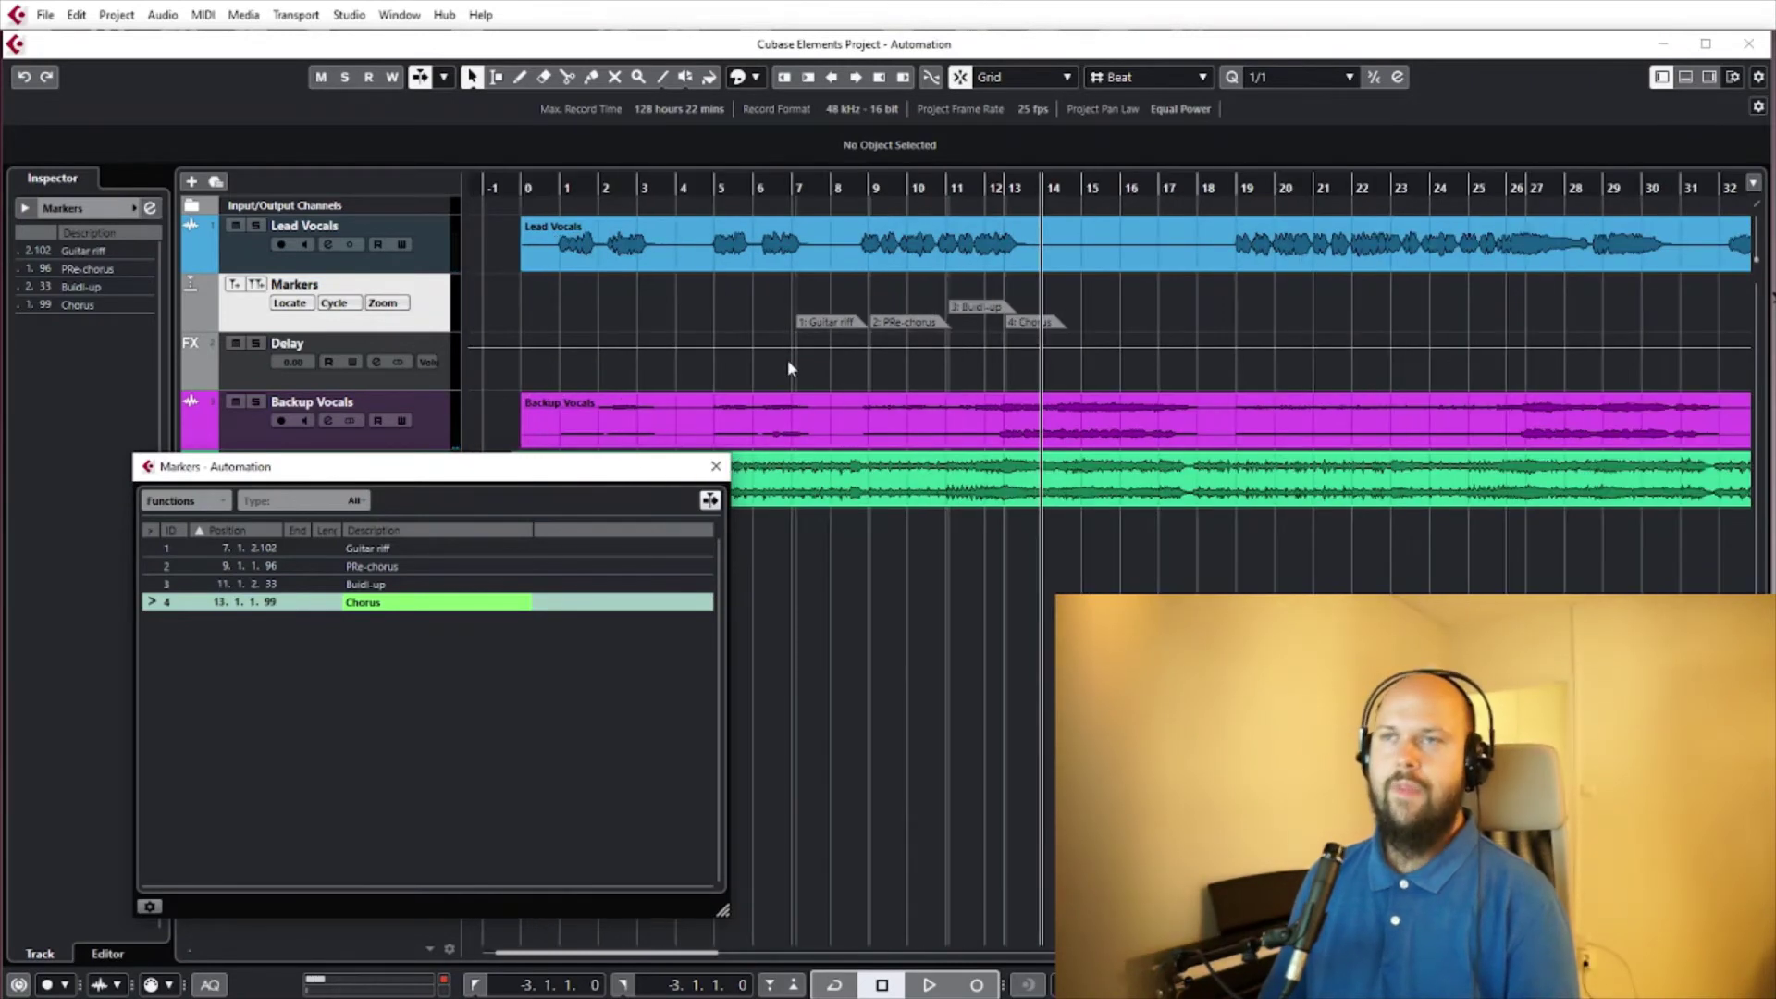
Close the Marker window and add seven new audio tracks, Audio 01 to Audio 07
click(715, 466)
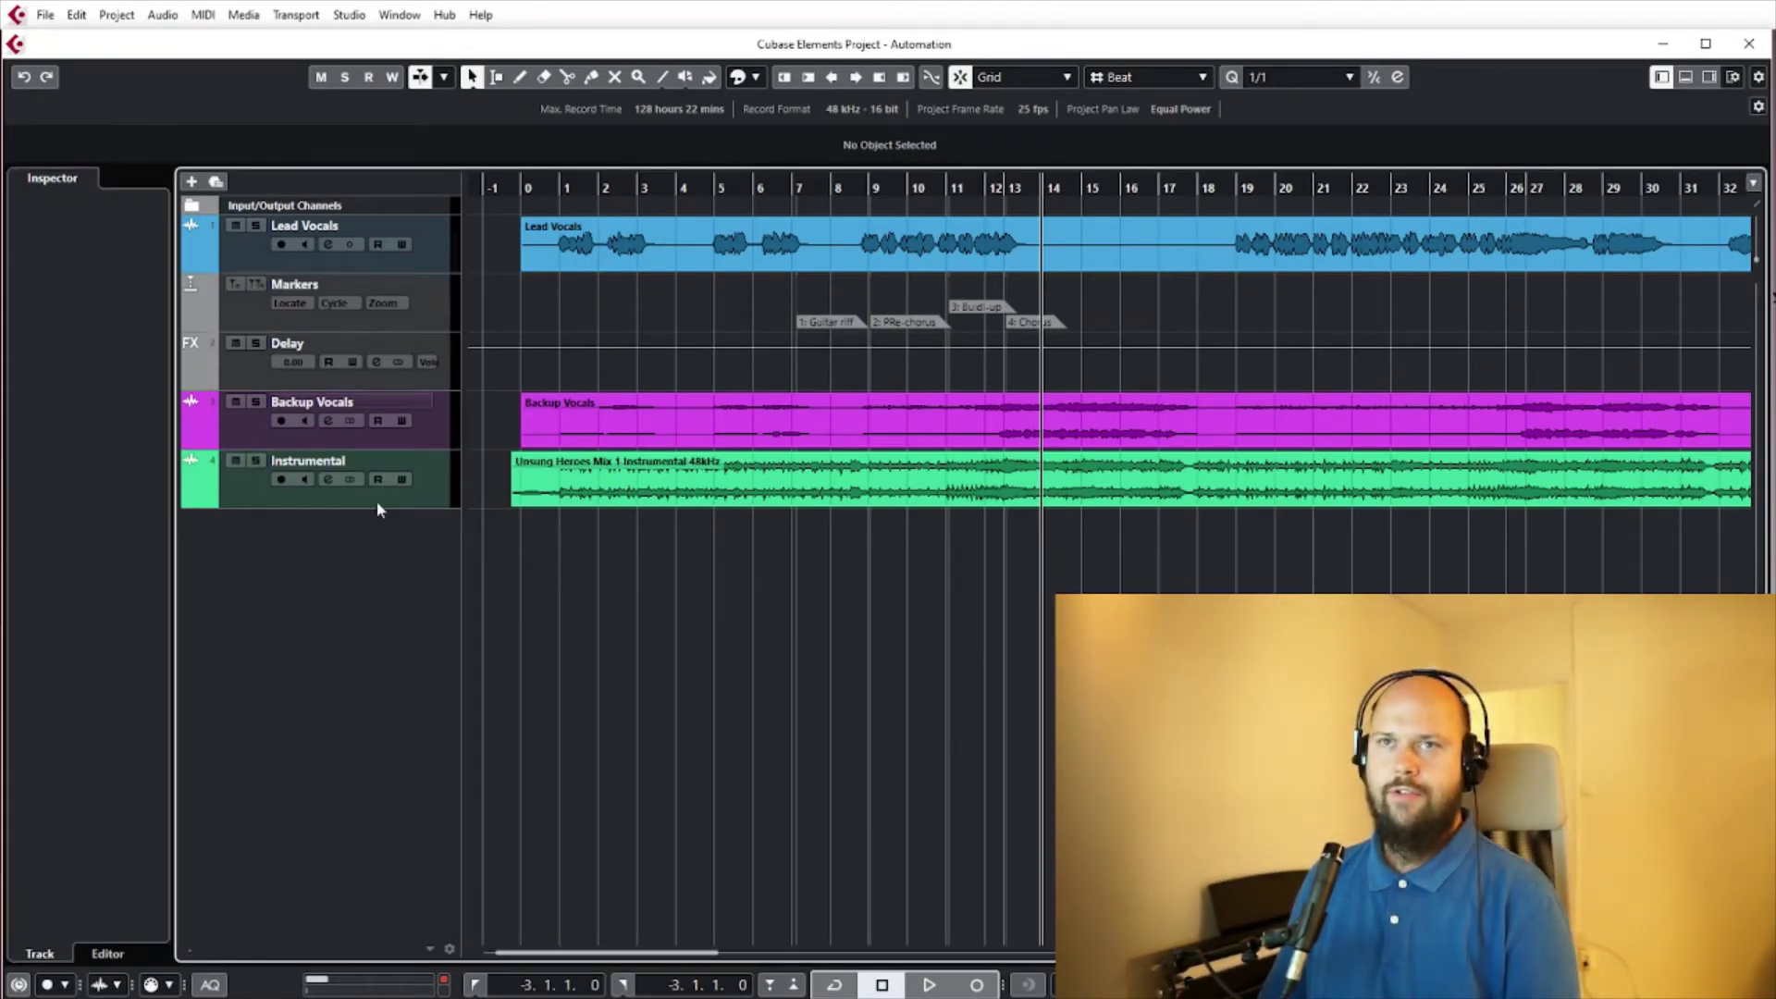
right_click(339, 564)
click(380, 583)
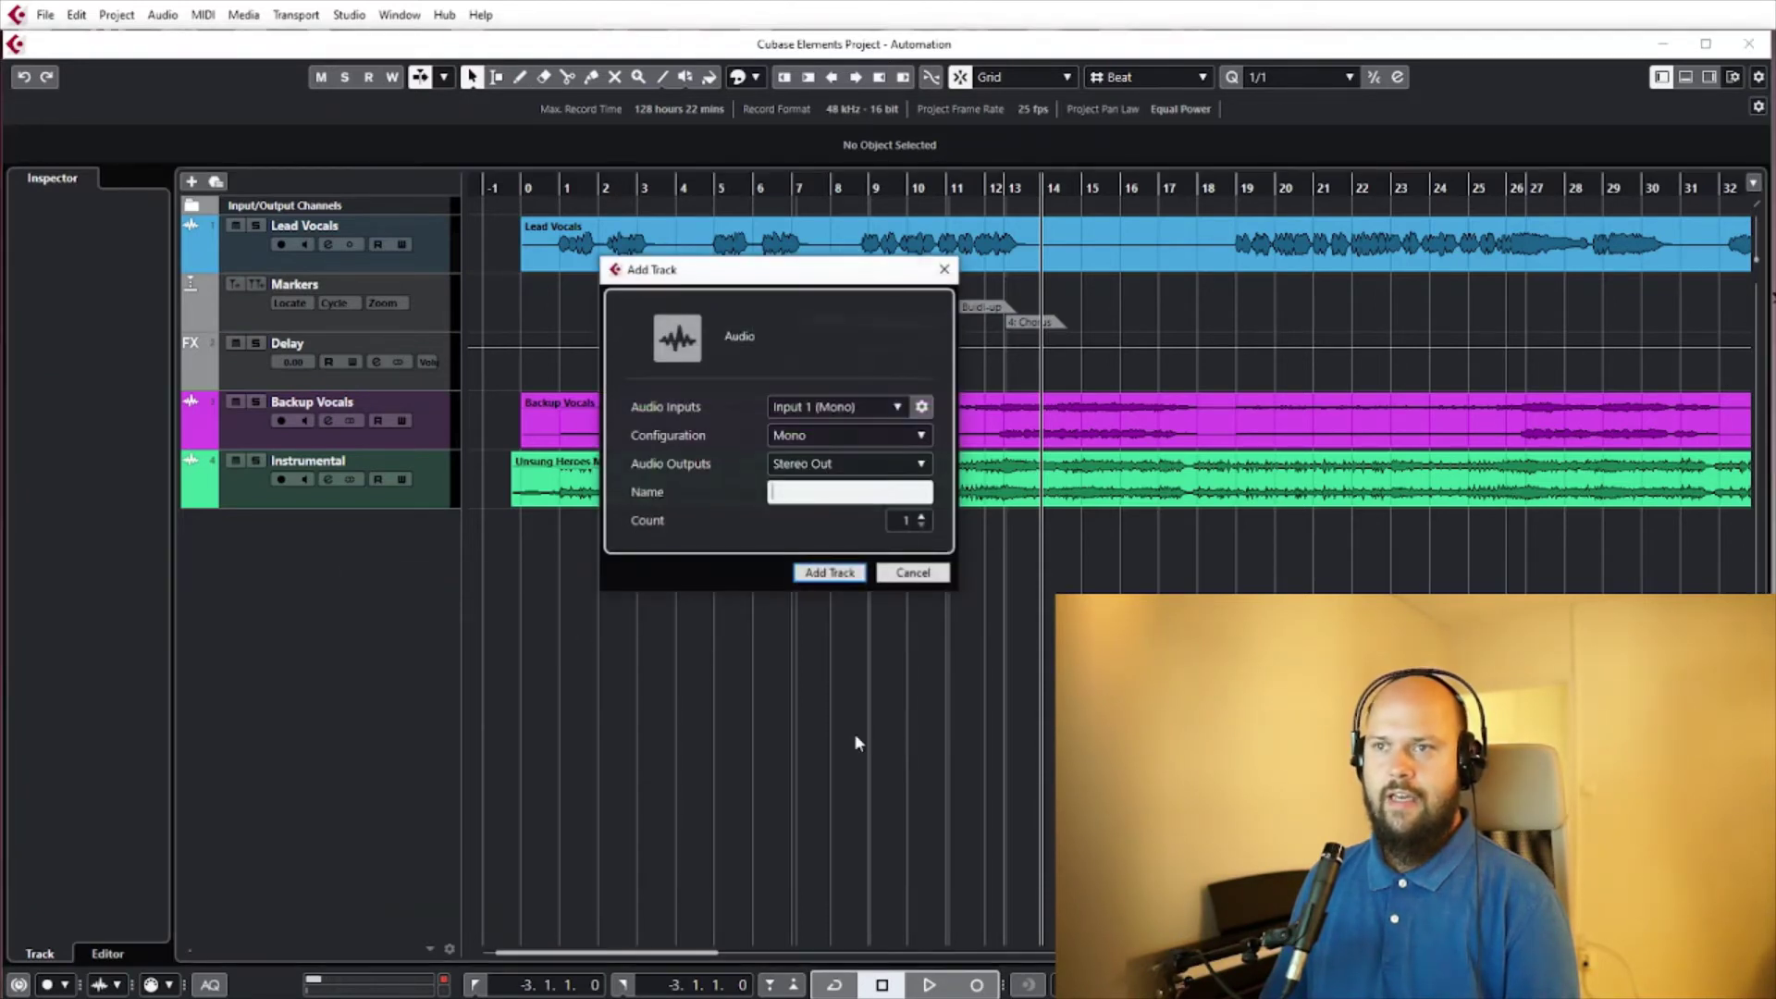
click(830, 573)
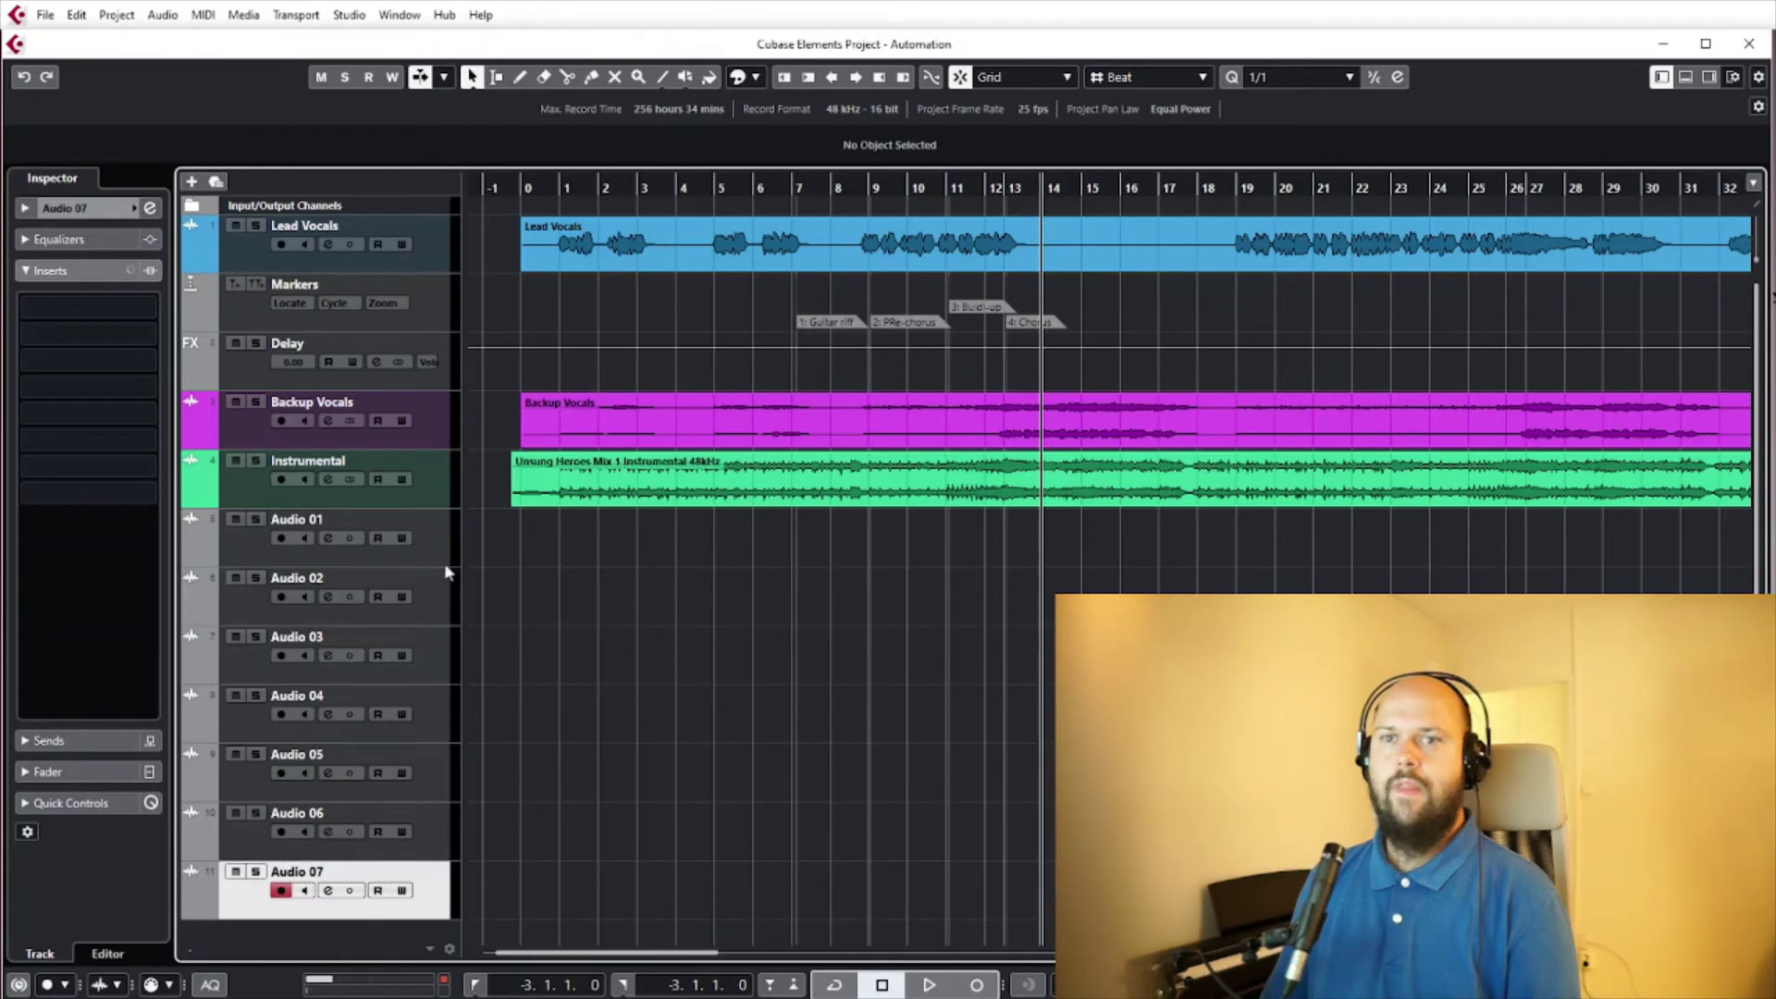
Duplicate all seven new audio tracks so each gets a (D) copy
shift+click(433, 542)
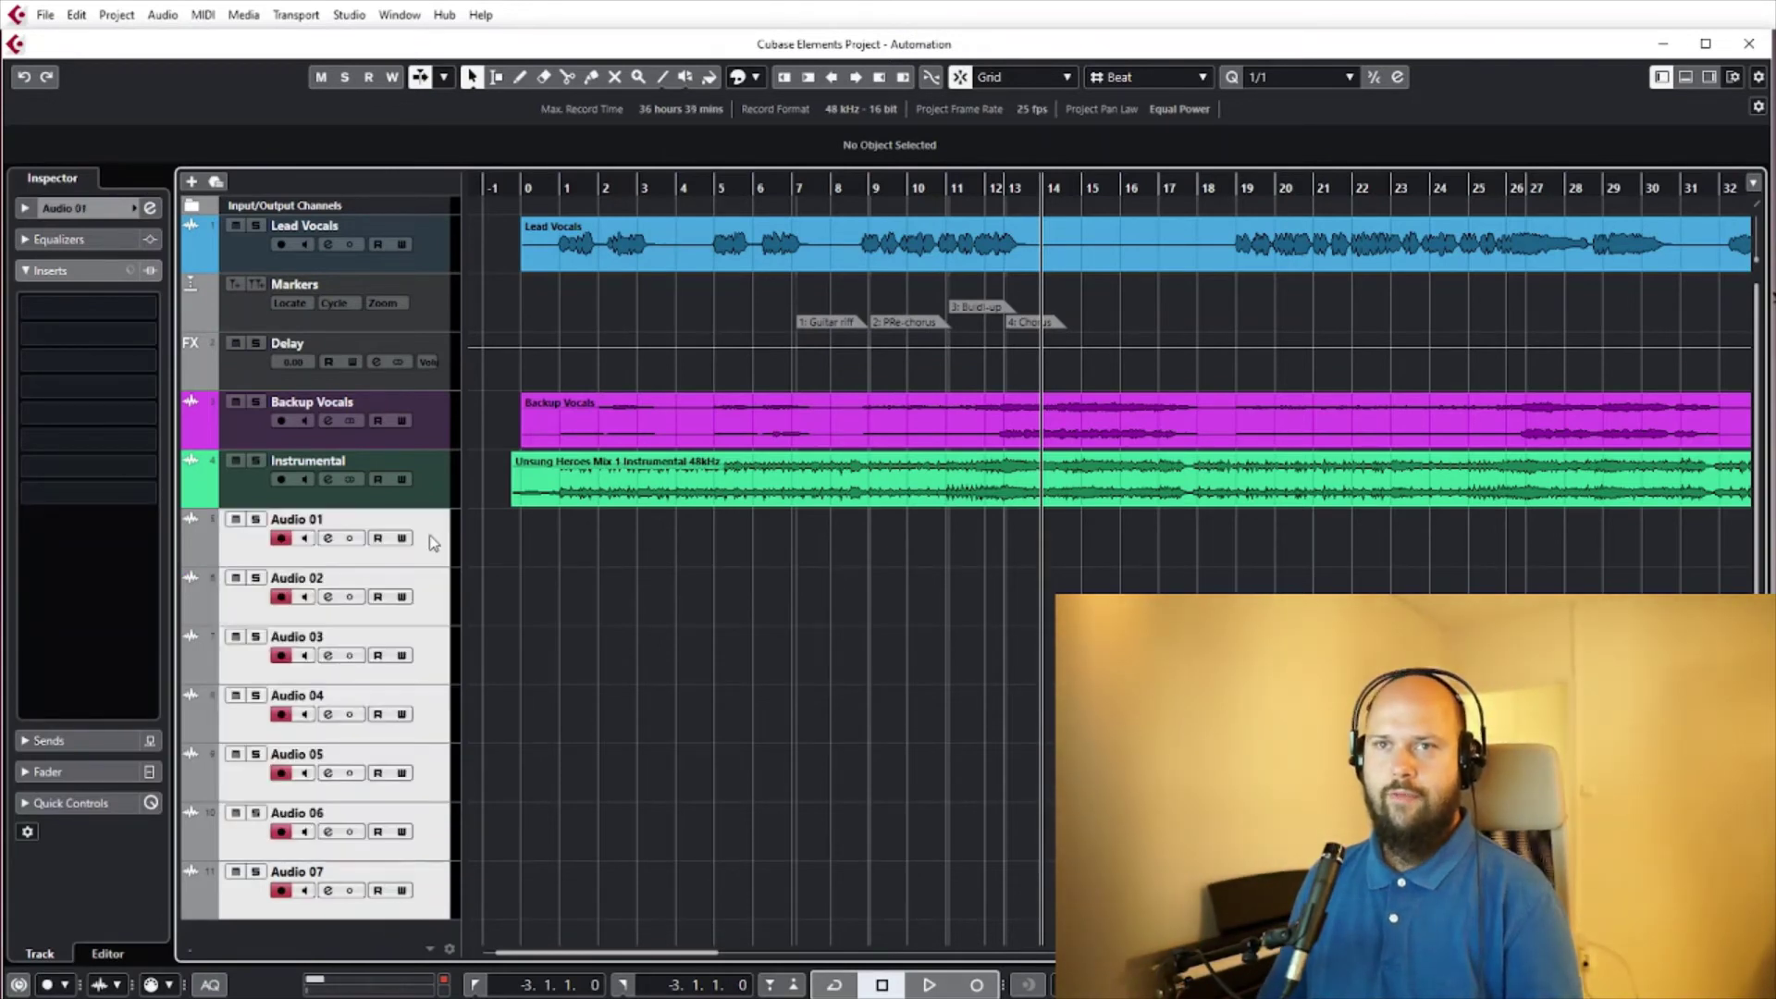
right_click(433, 542)
click(504, 602)
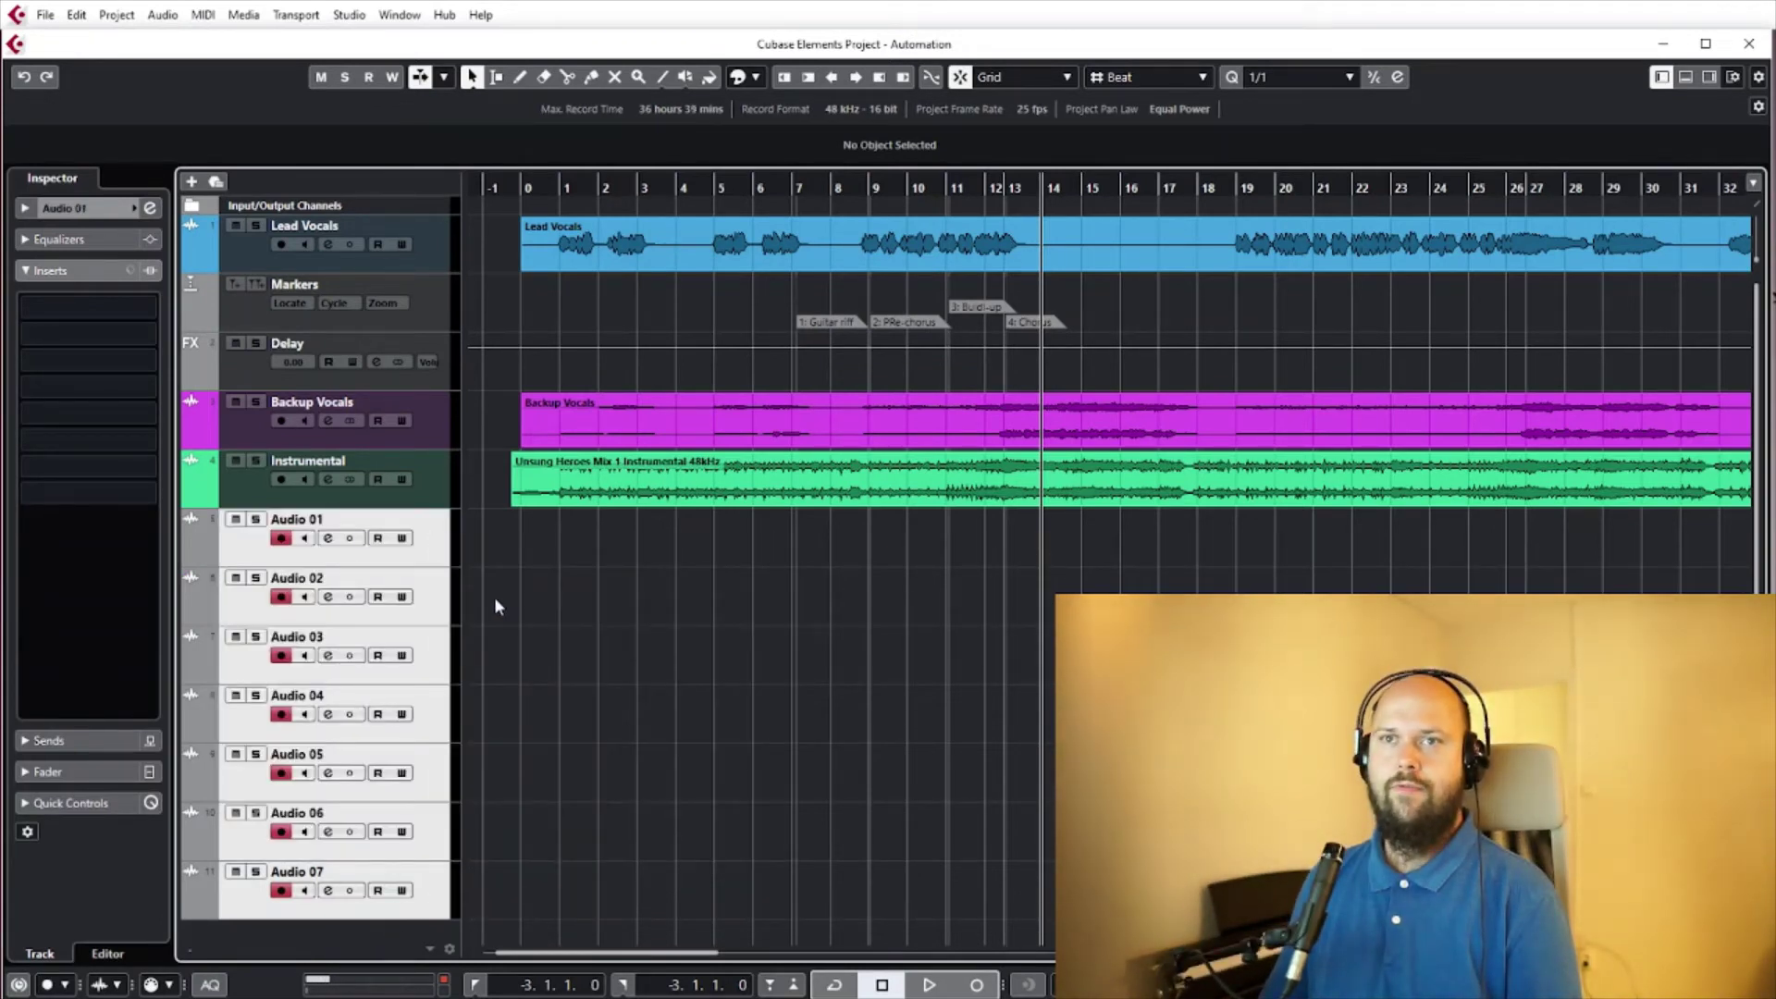
click(479, 521)
scroll(556, 447, down, 2)
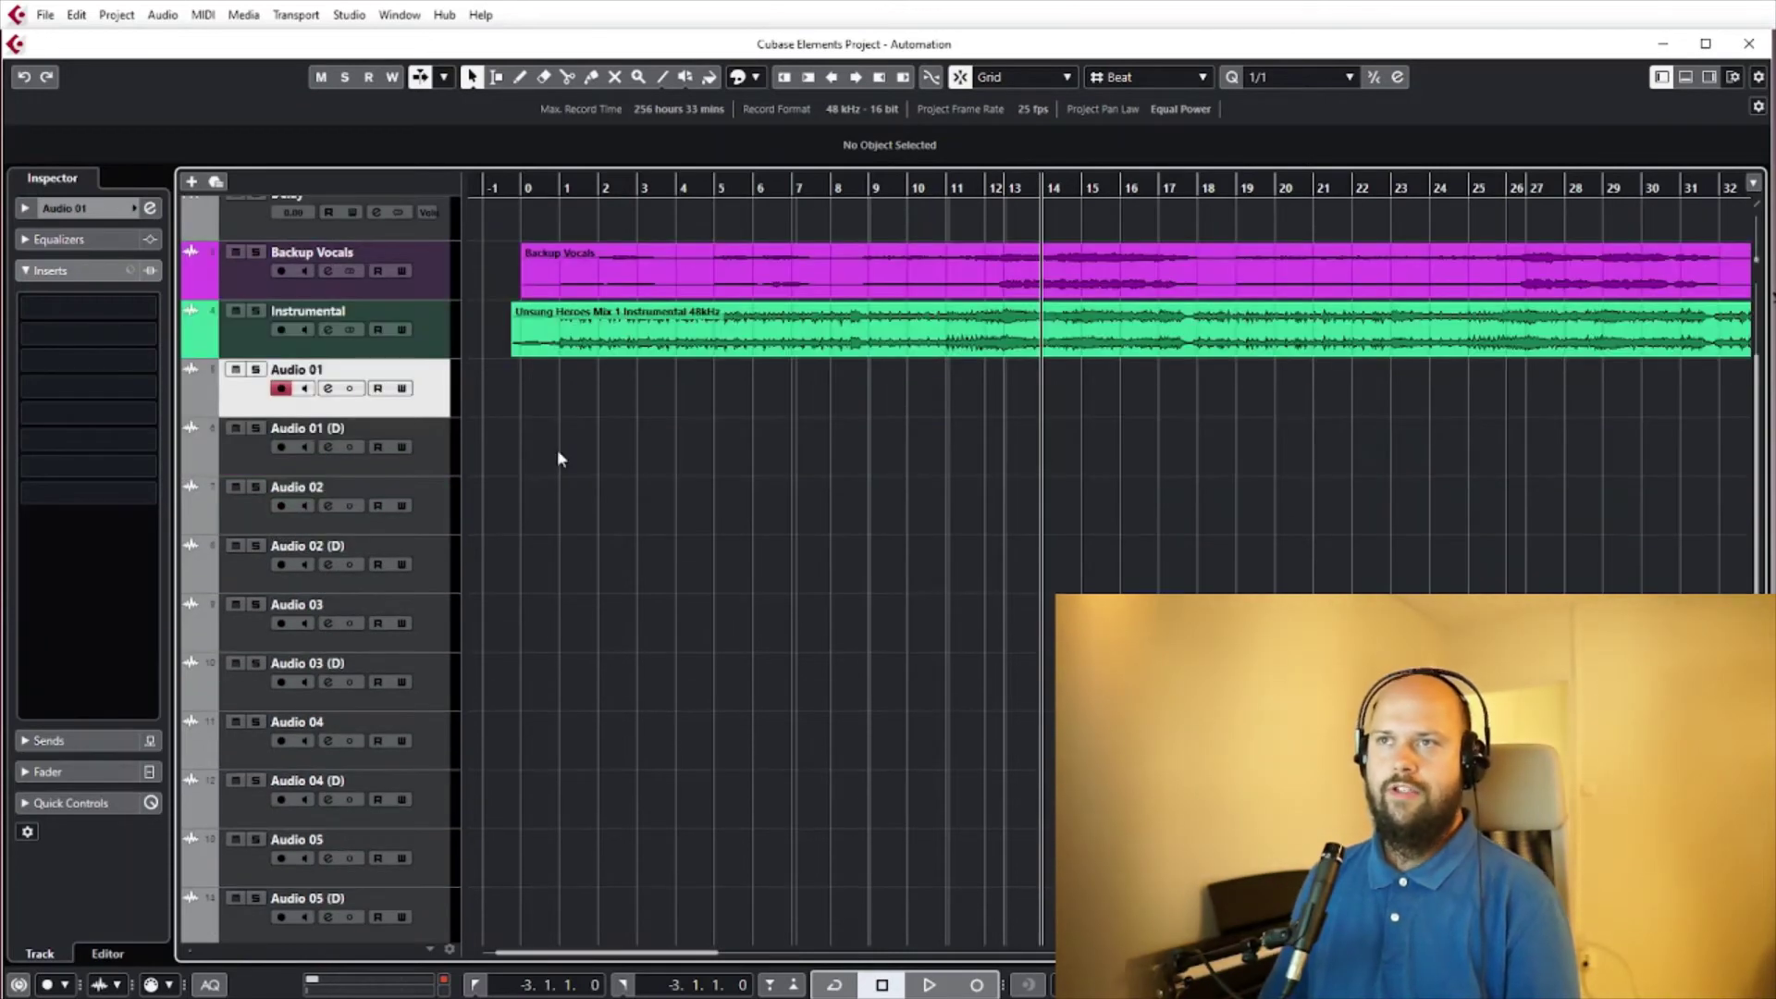
scroll(557, 453, down, 5)
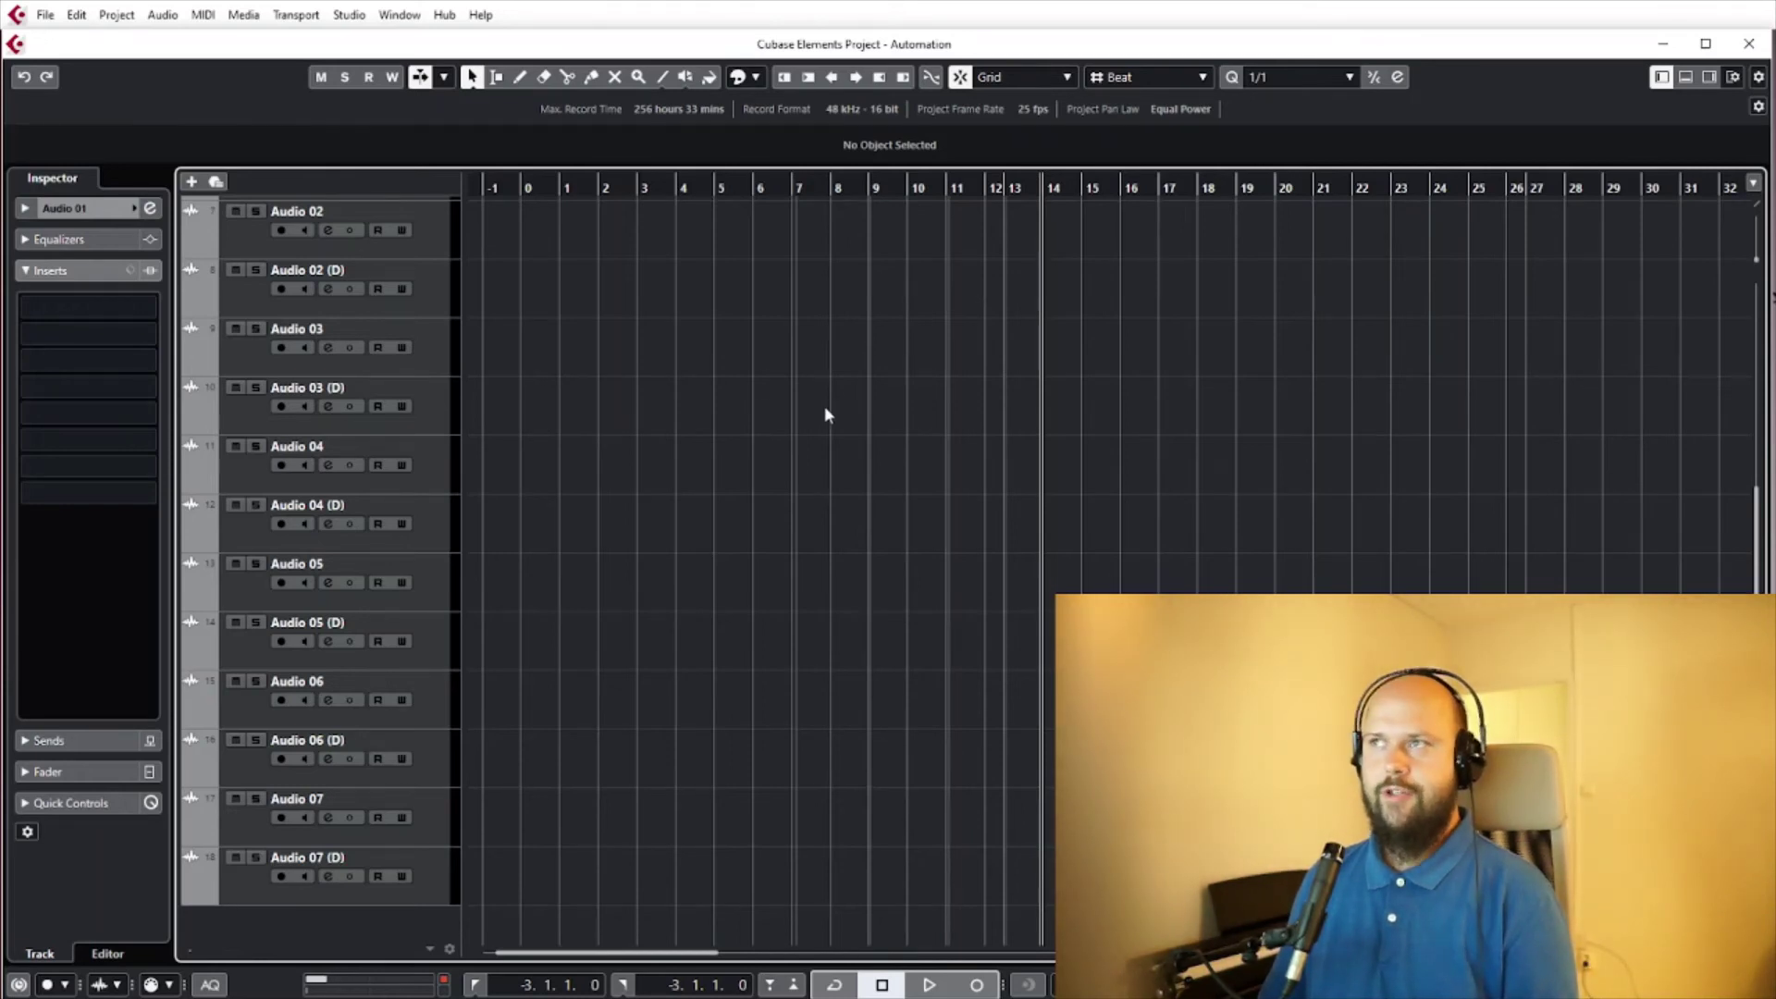
scroll(826, 414, up, 8)
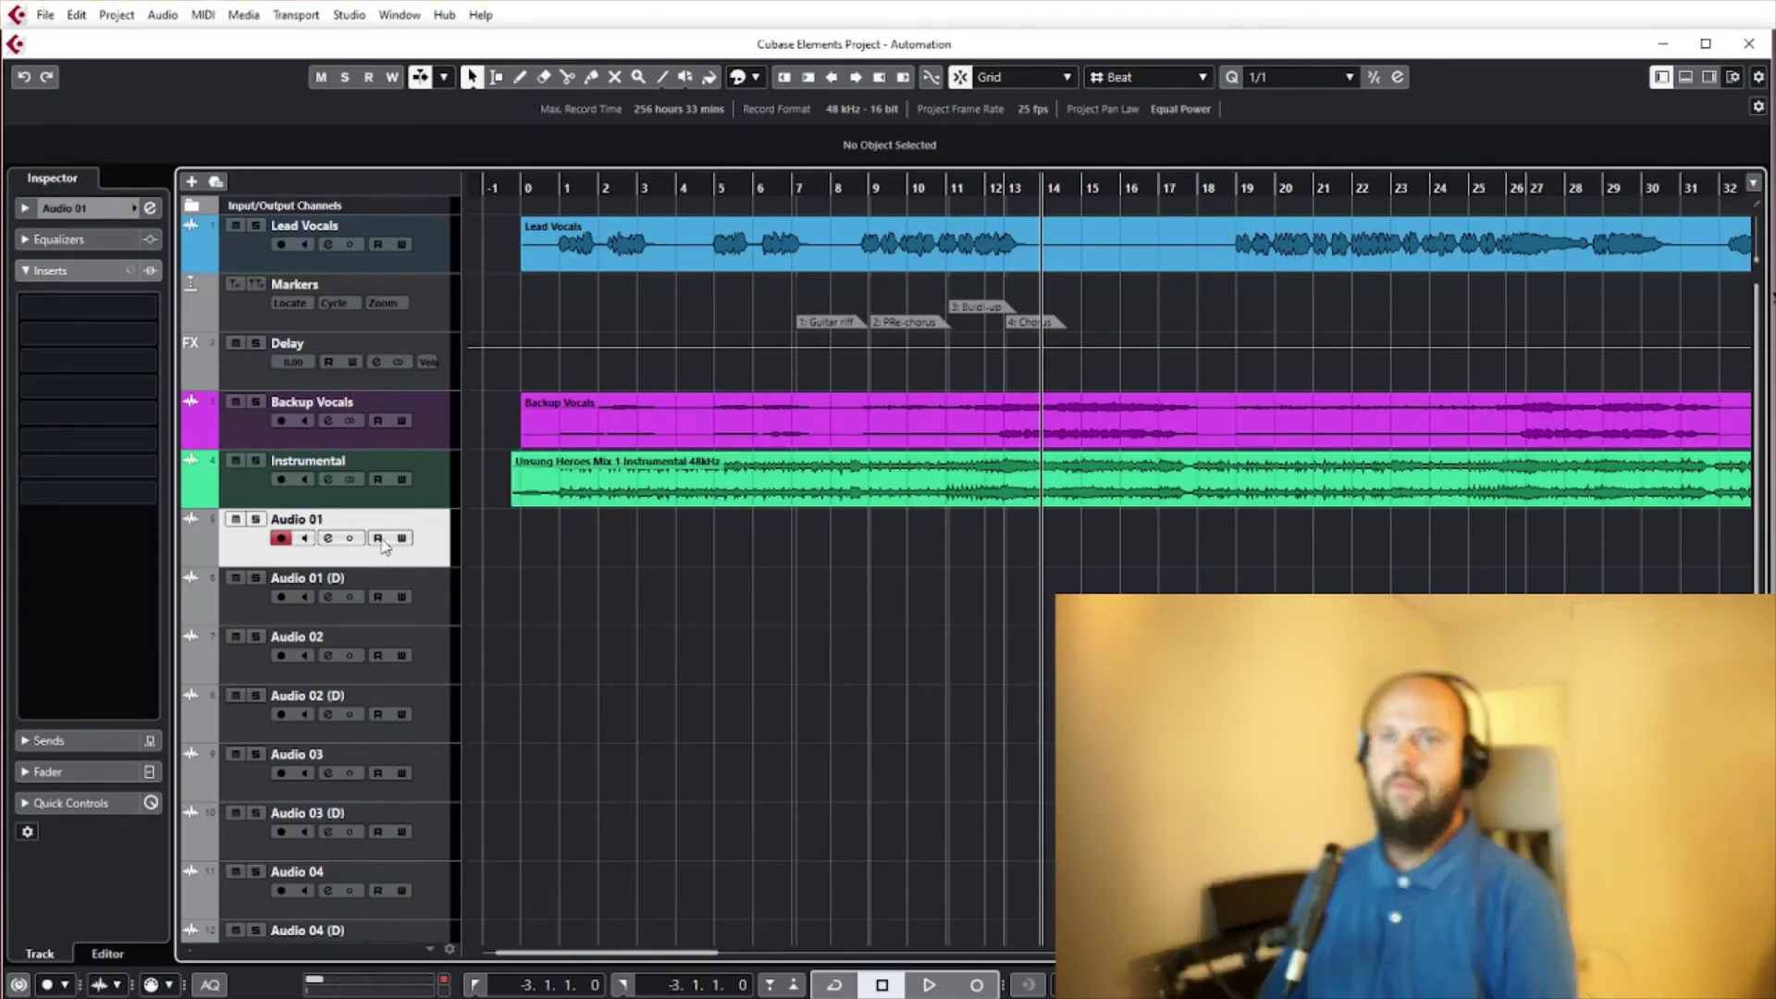
Divide the track list, enlarge the top section, and move Audio 01 to Audio 03 (D) under Markers
click(1756, 210)
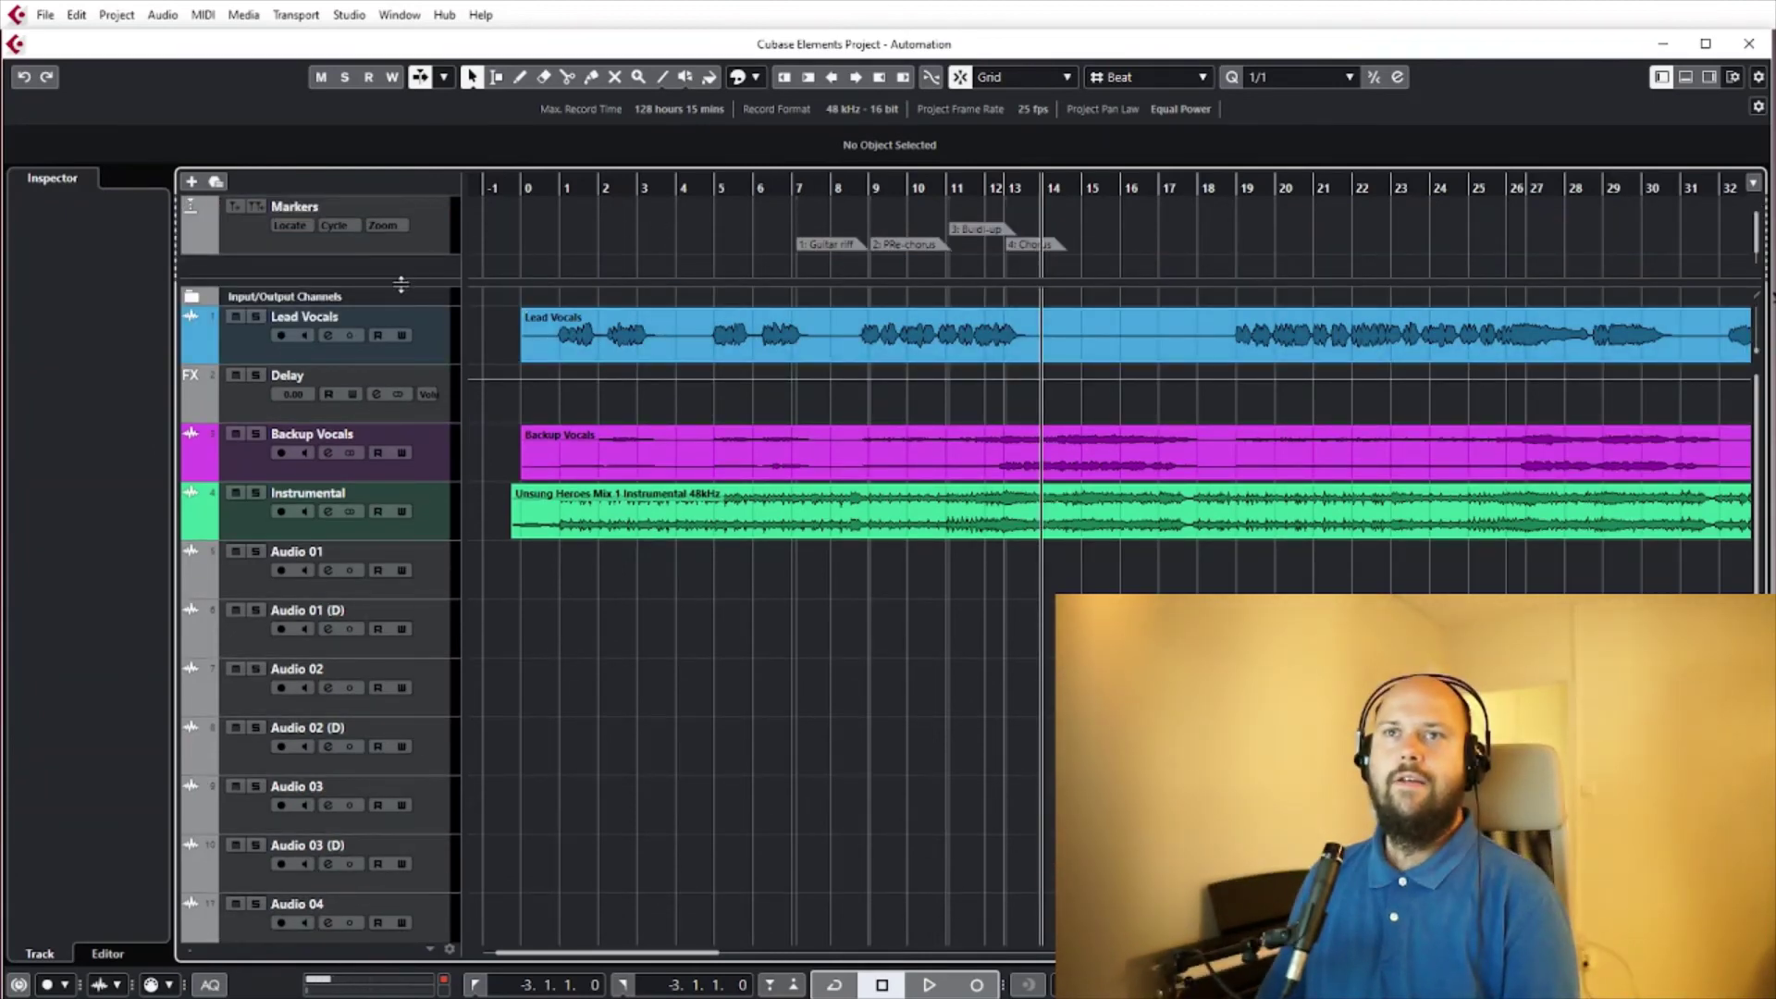
drag(401, 284, 384, 381)
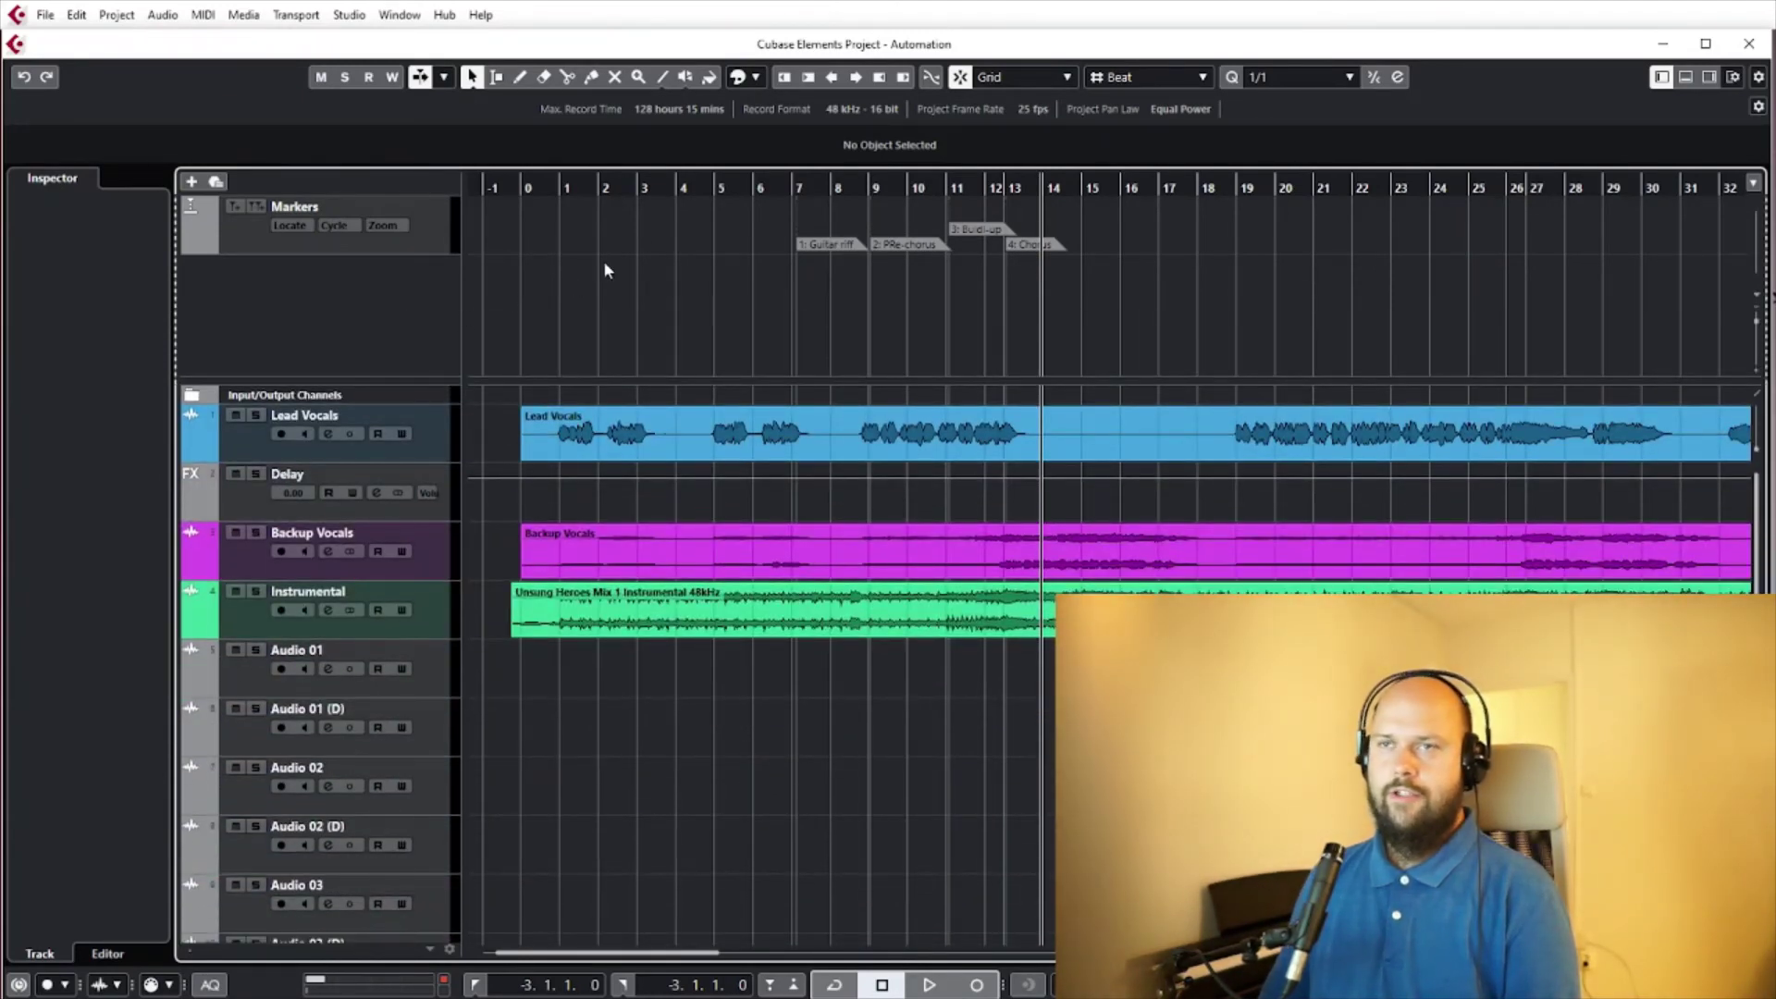
click(442, 660)
scroll(425, 685, down, 3)
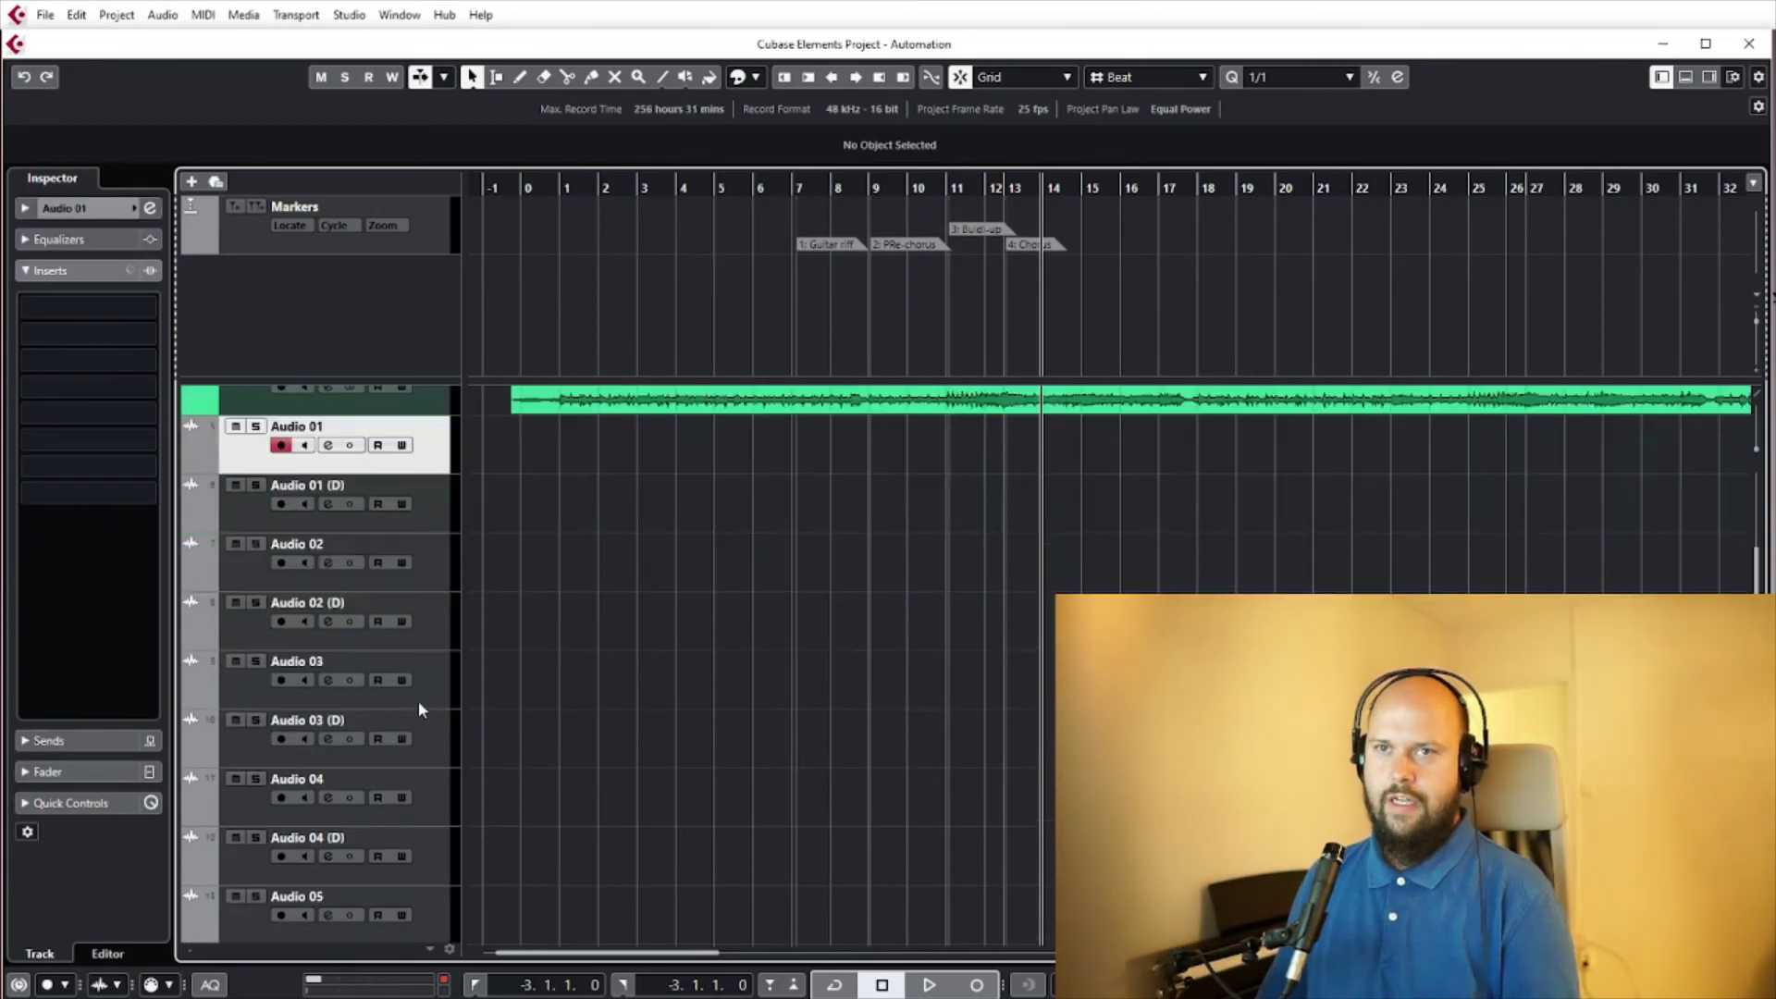
shift+click(413, 735)
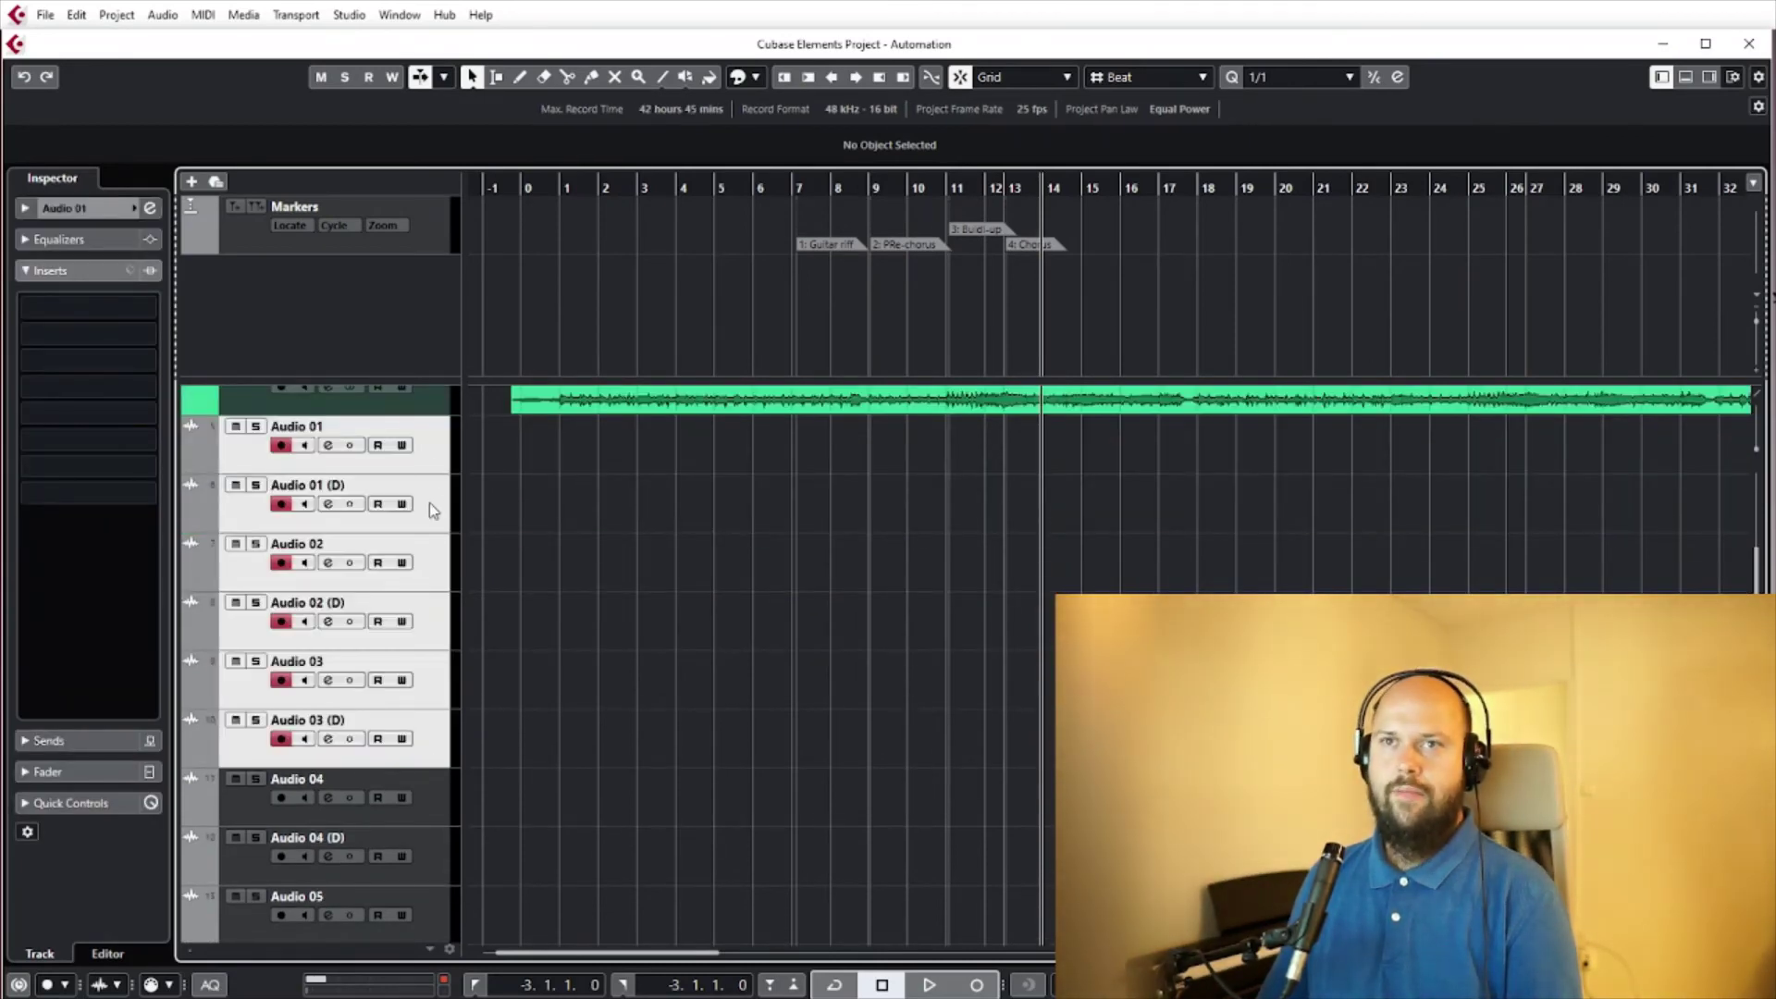
drag(429, 502, 421, 314)
Move the playhead near bars 4.5 and 5.3, scrolling the track list to check the pinned section
click(706, 268)
scroll(759, 281, down, 3)
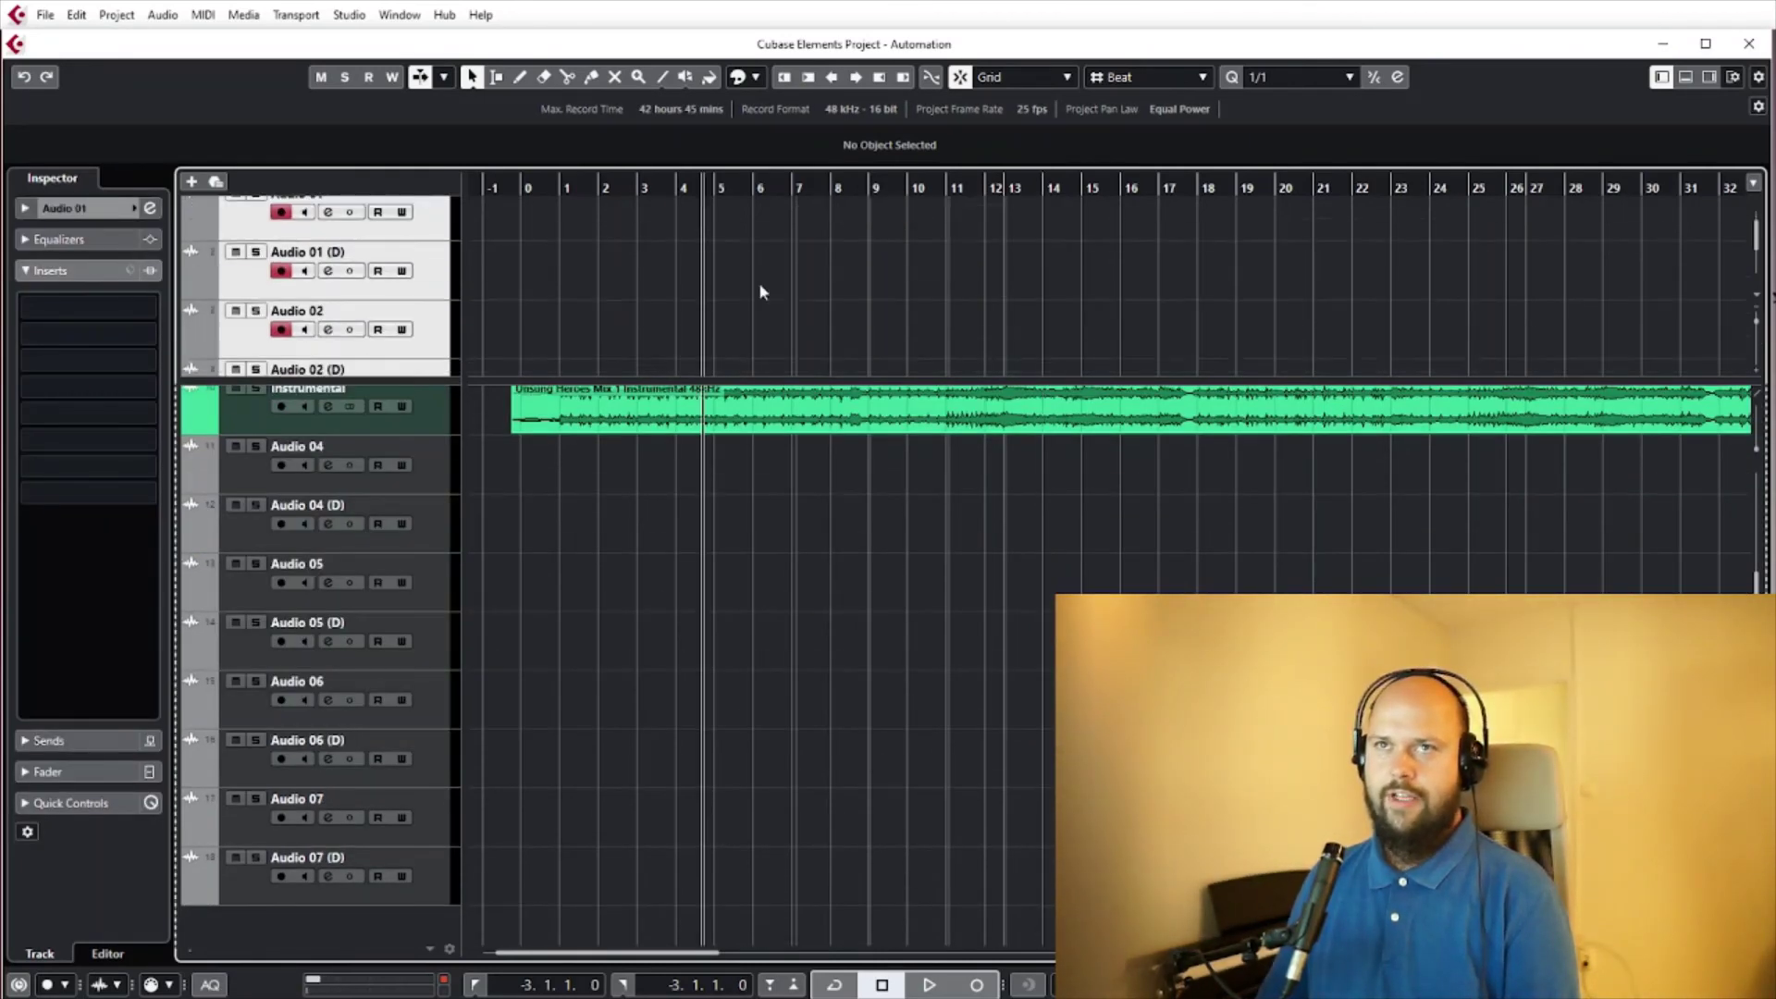
scroll(757, 281, up, 3)
click(734, 542)
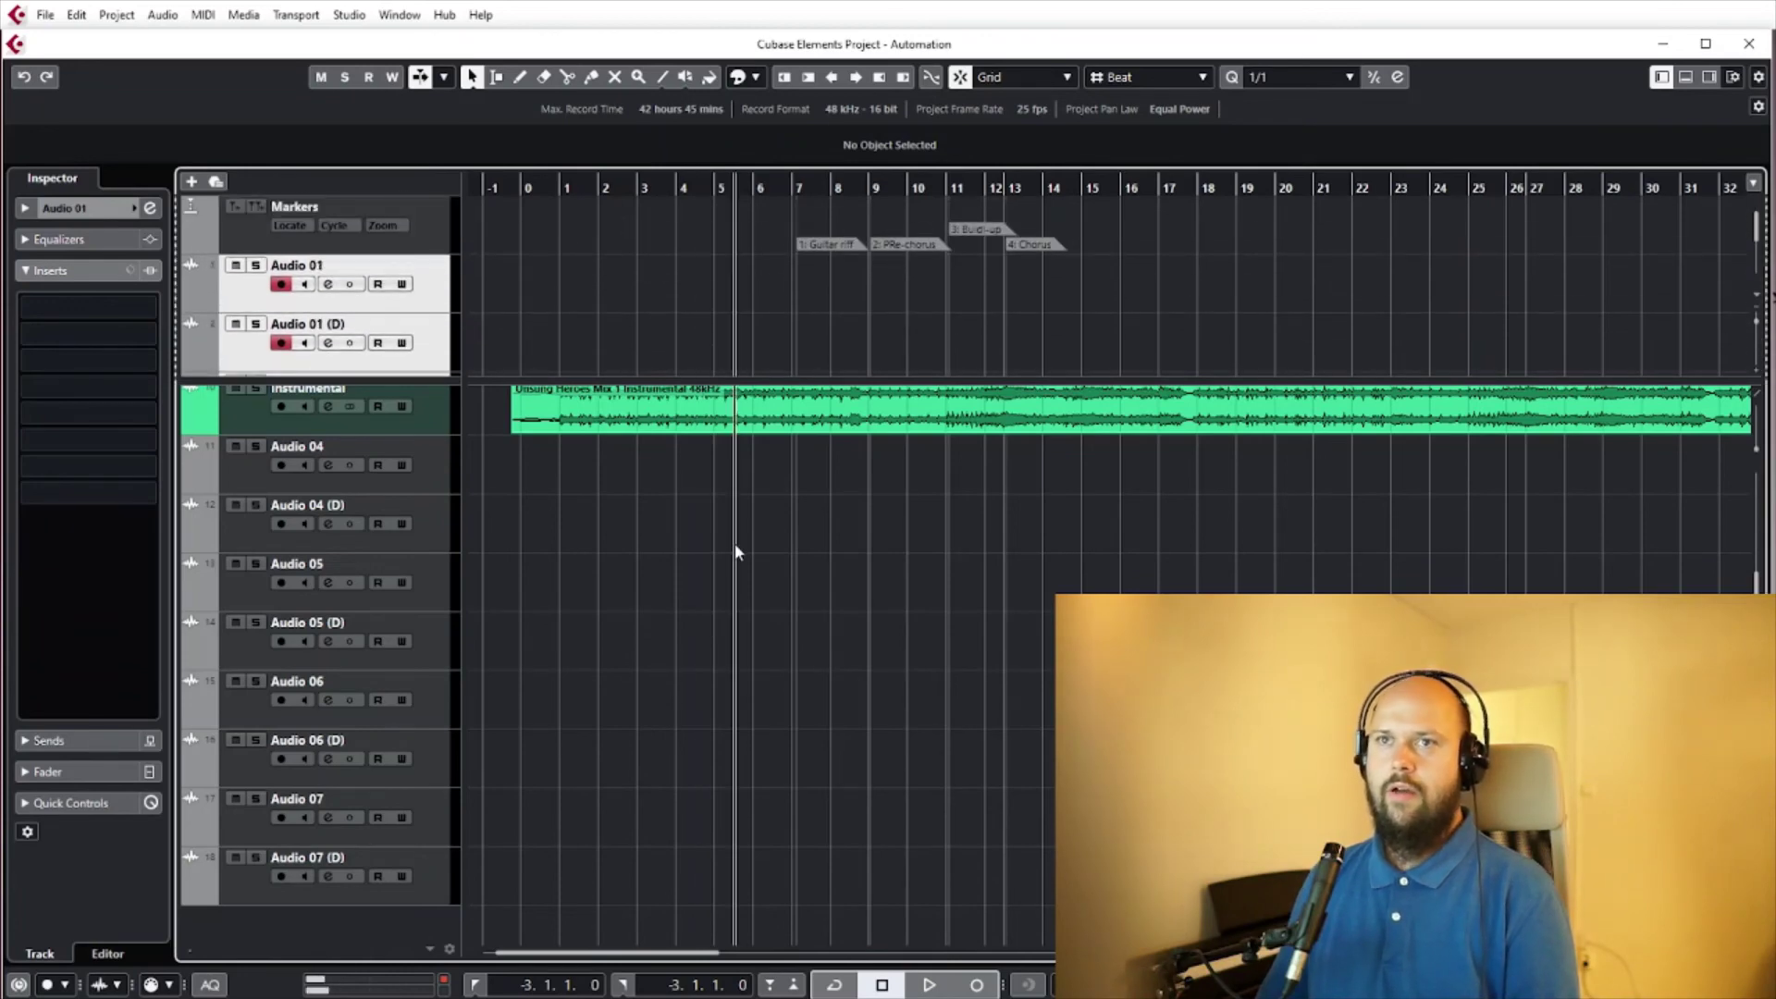
scroll(734, 542, up, 3)
scroll(734, 542, down, 3)
scroll(735, 542, up, 3)
scroll(679, 302, down, 2)
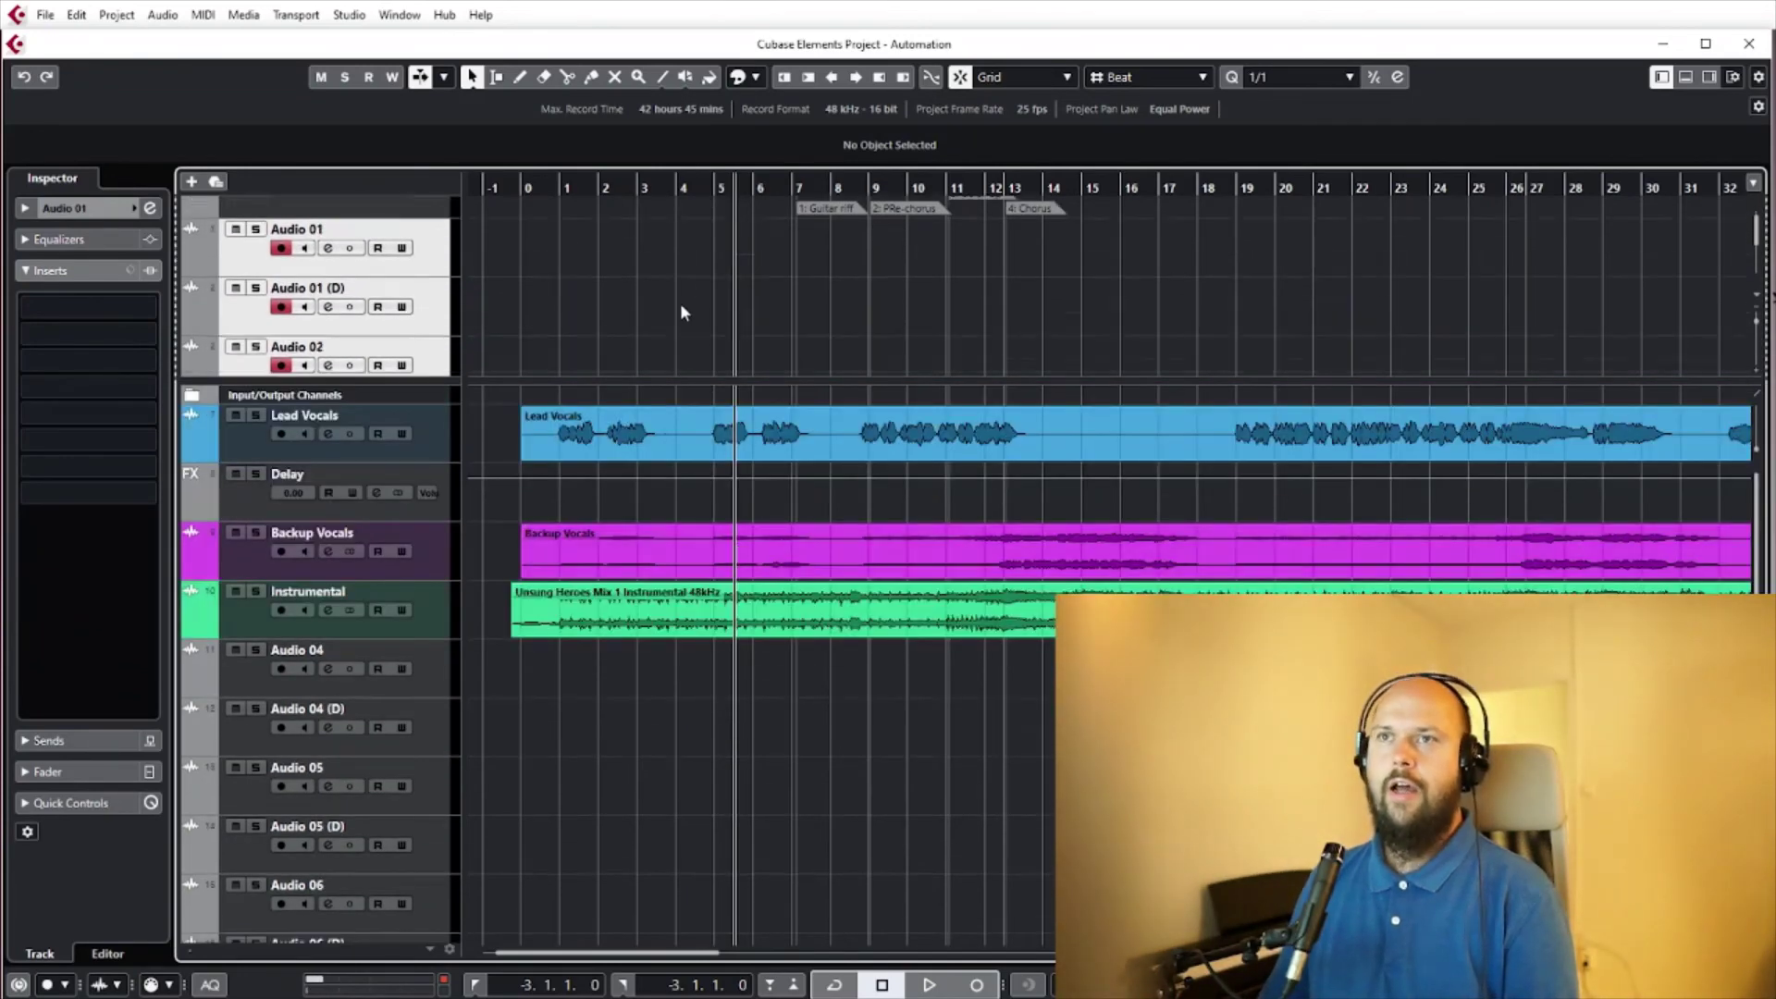
scroll(682, 311, up, 2)
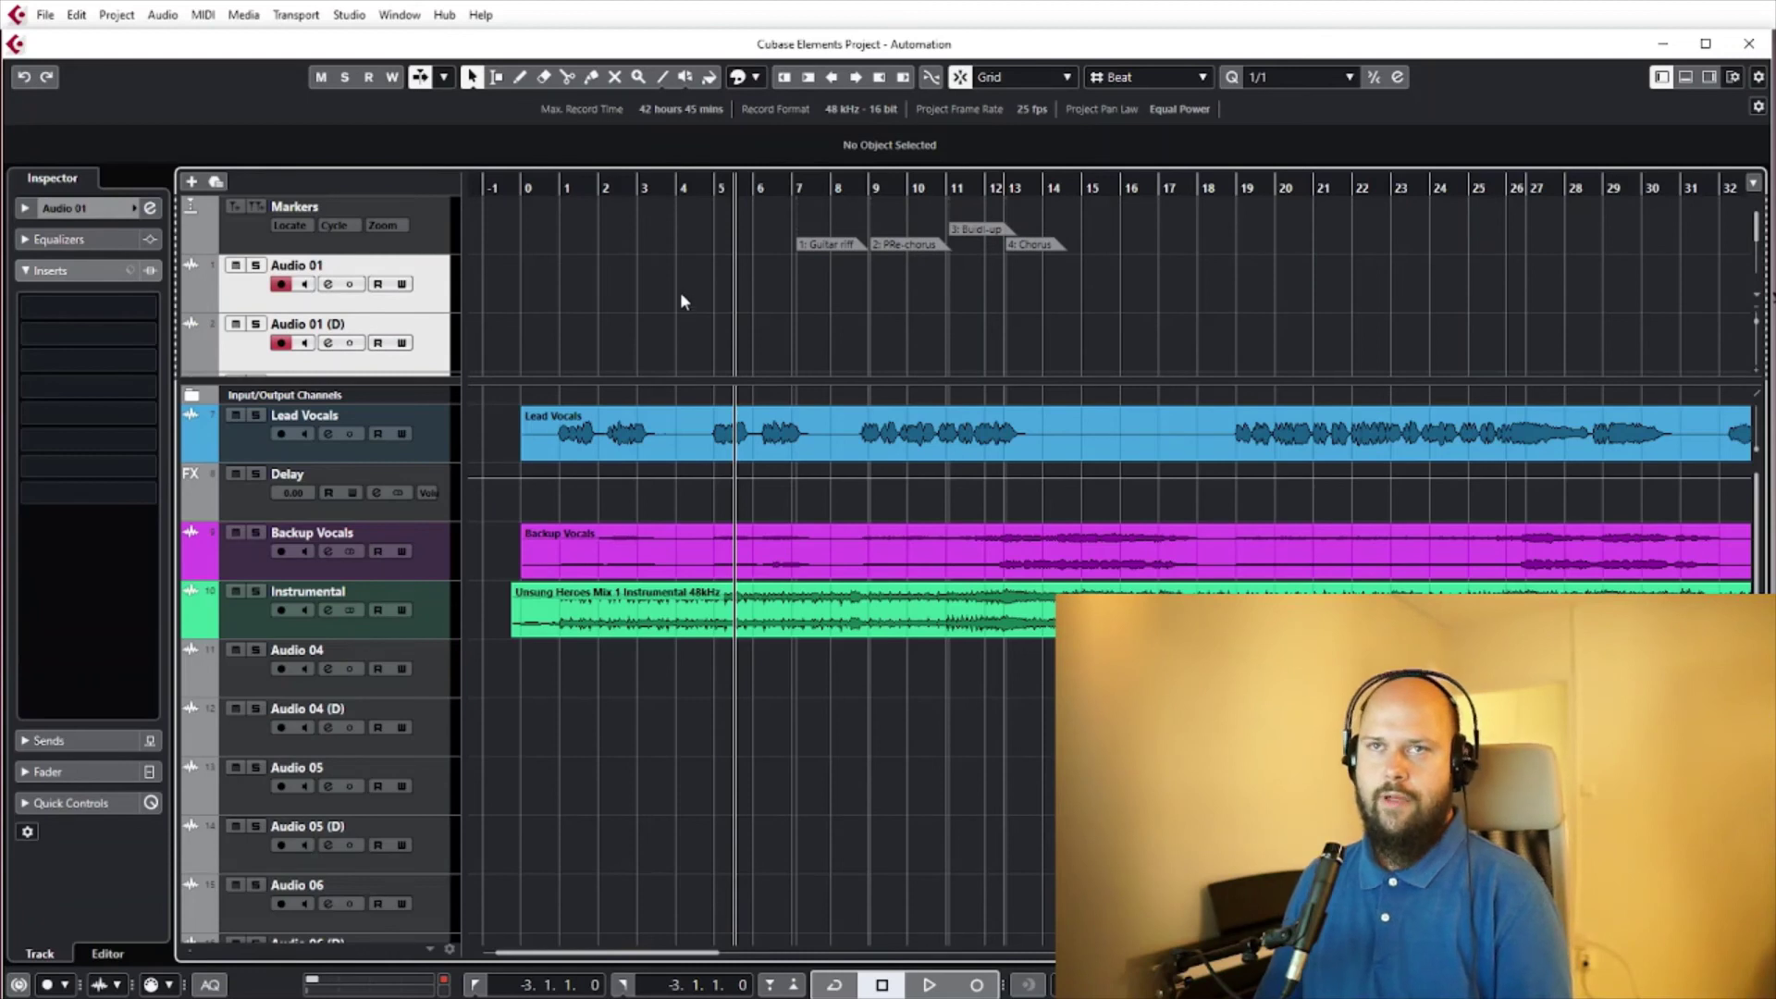
scroll(680, 291, down, 2)
scroll(680, 291, up, 2)
scroll(431, 277, down, 3)
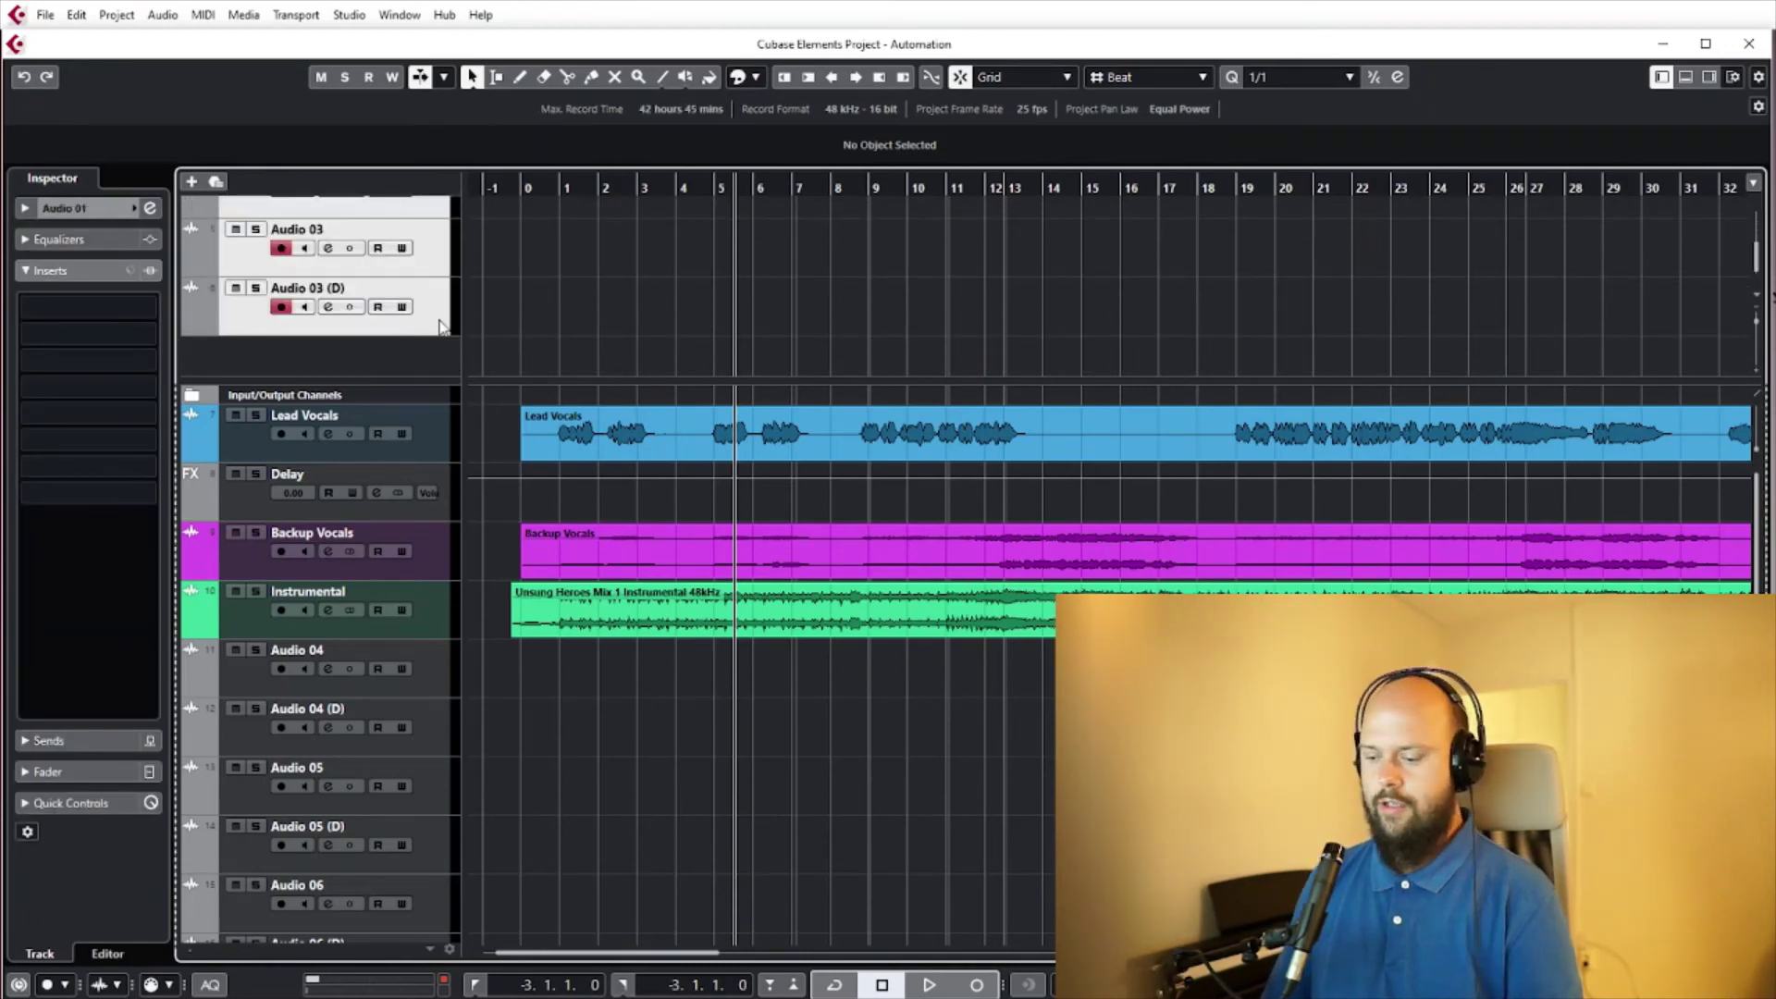
Delete the audio tracks from the top section, shrink Markers to one row, and close the divider up around it
key(Delete)
scroll(706, 242, up, 3)
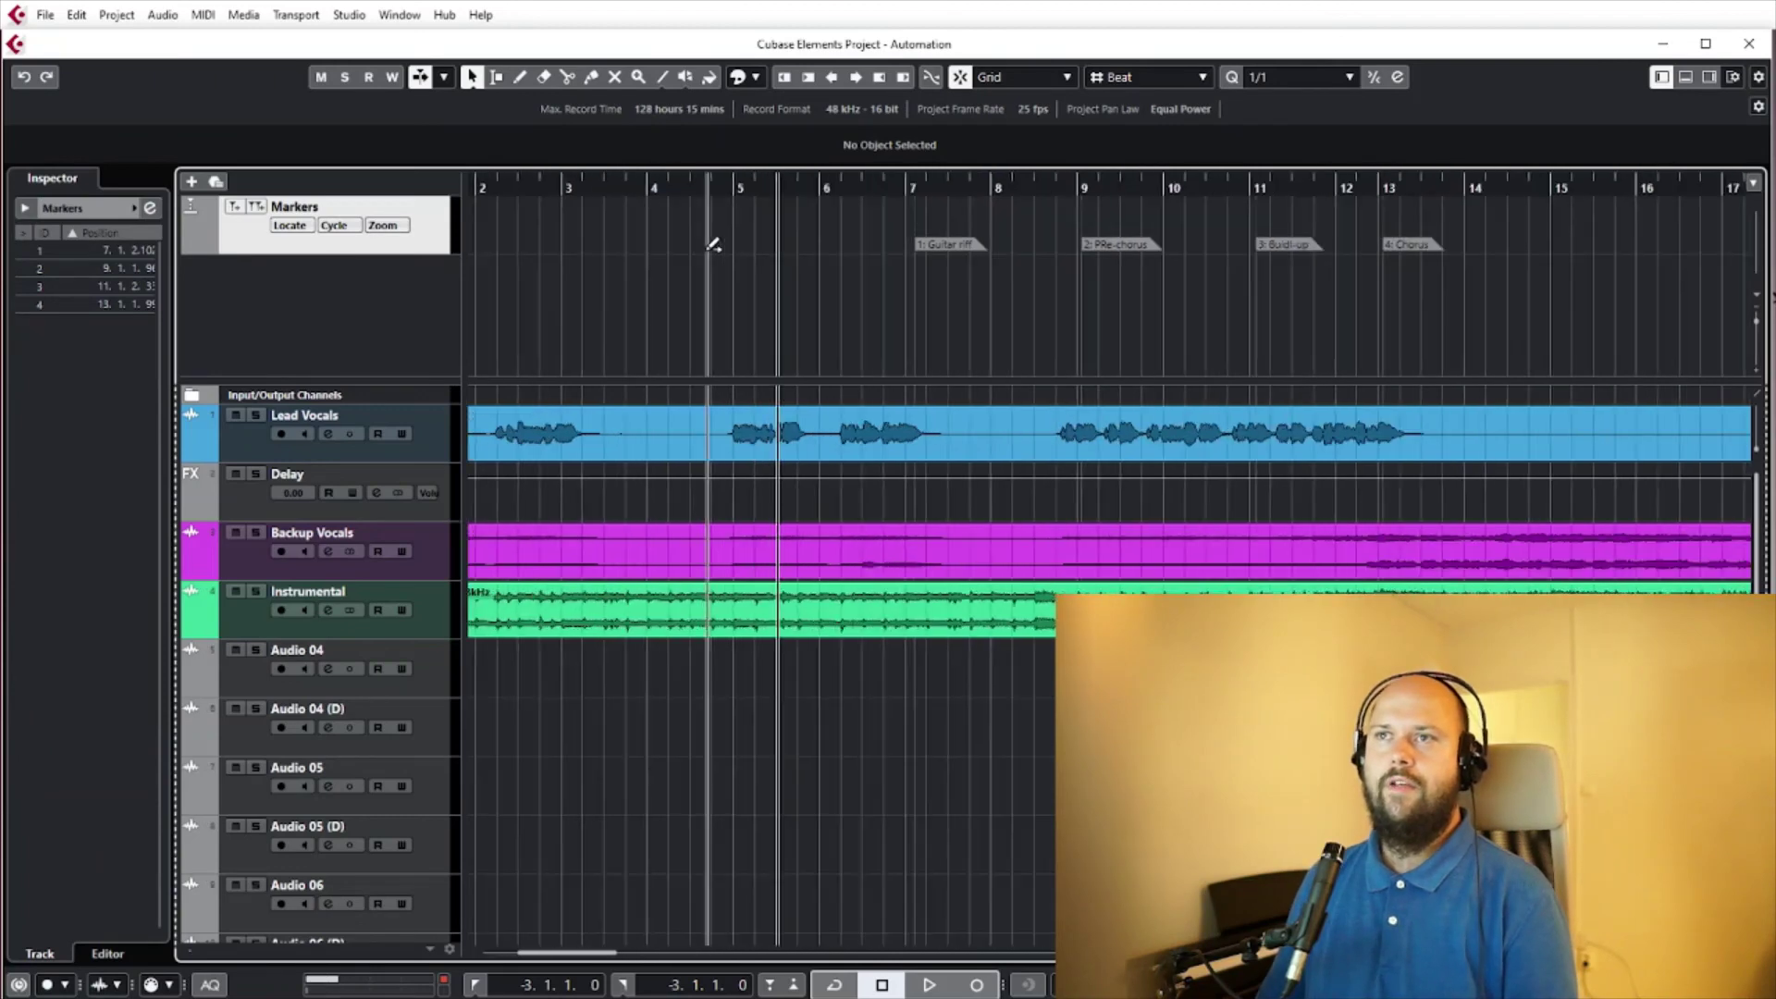
drag(423, 250, 424, 217)
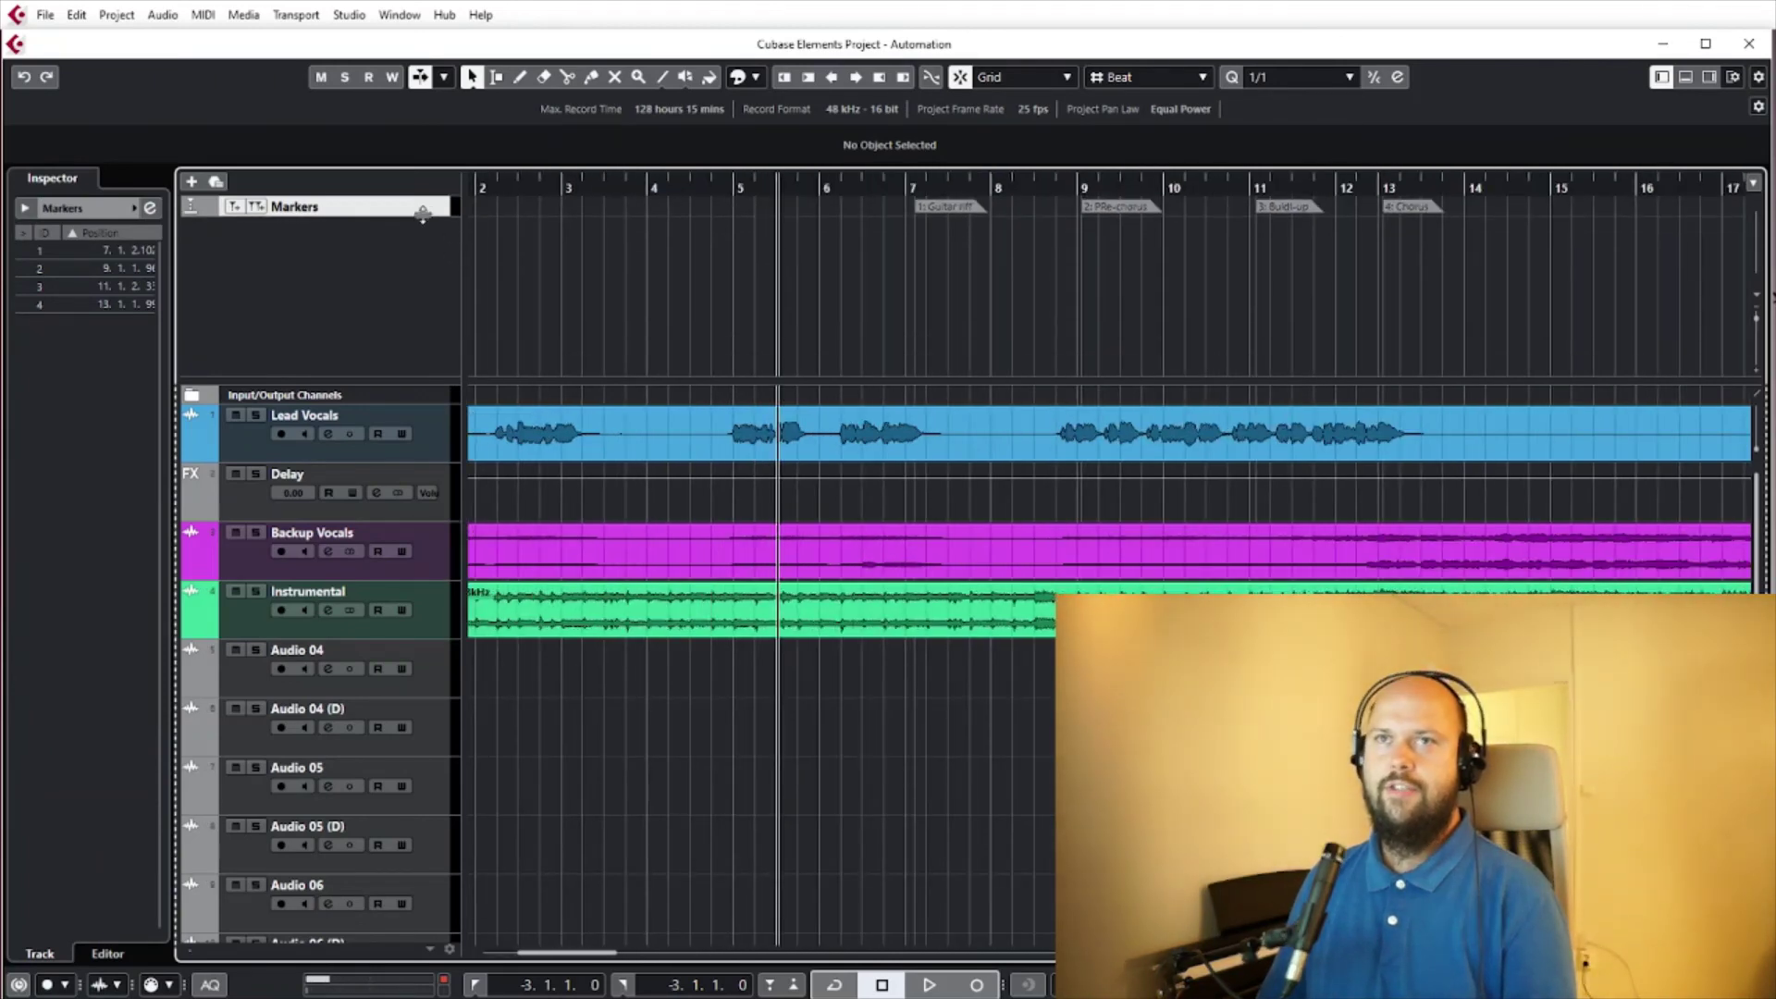
drag(394, 379, 388, 223)
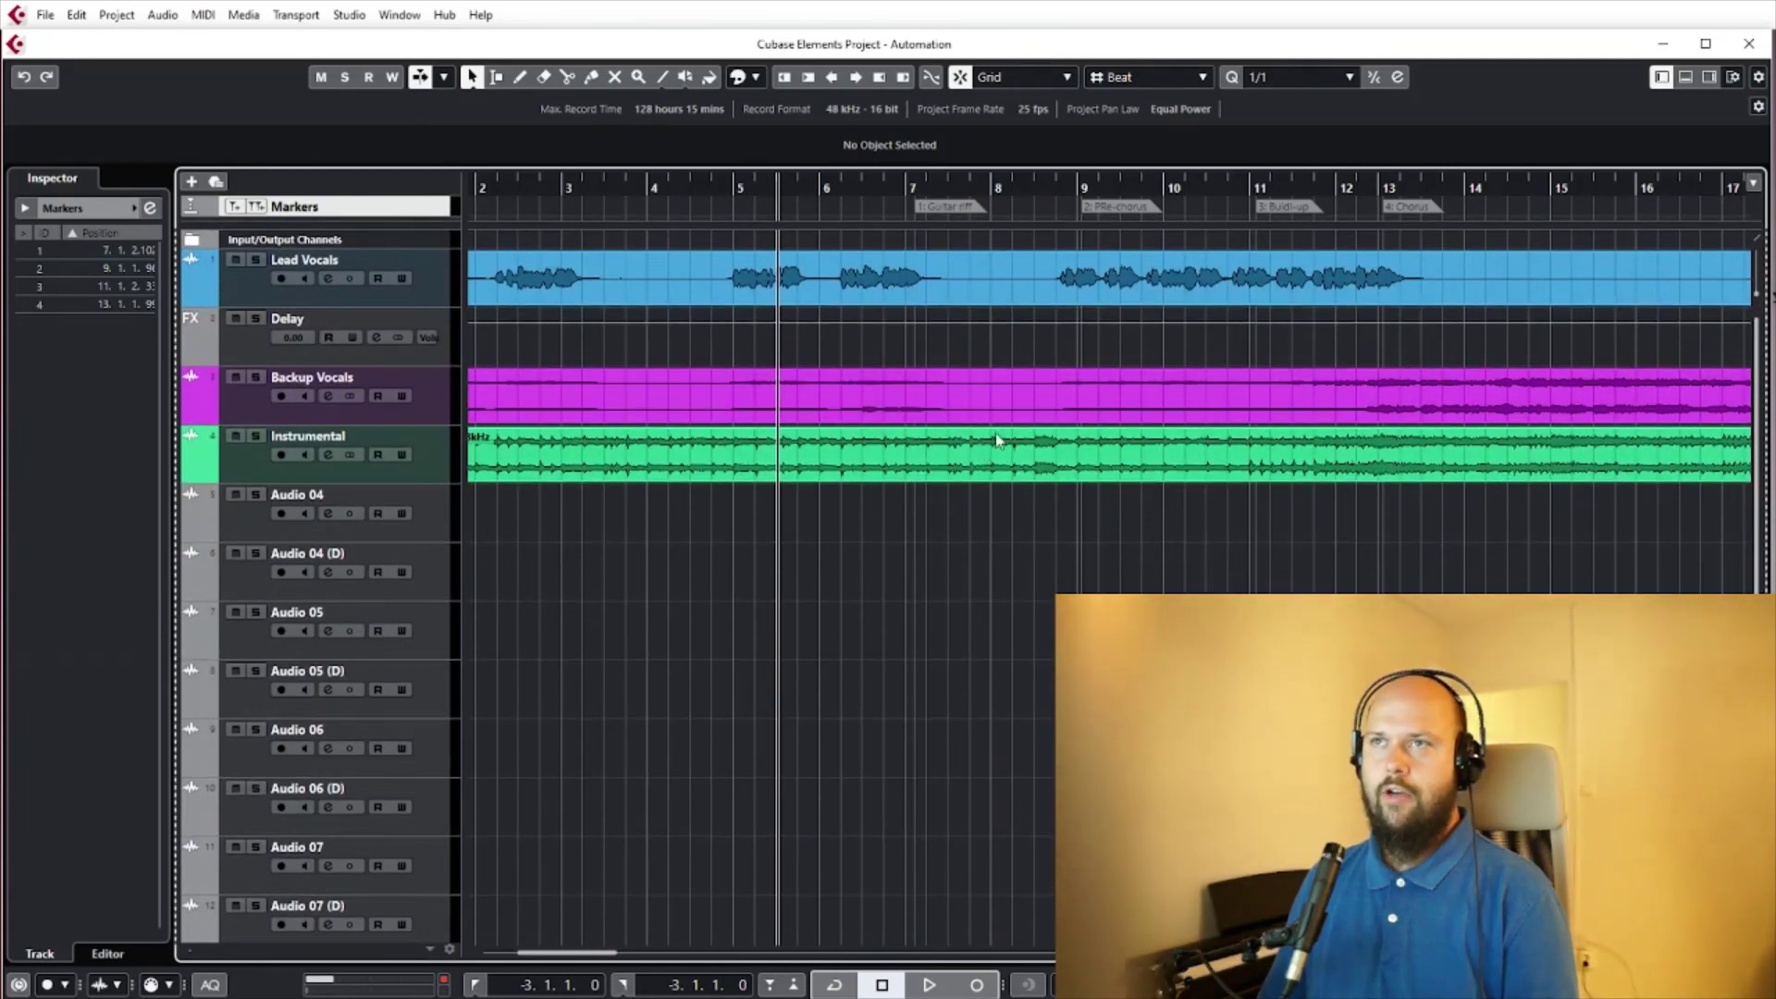
scroll(997, 435, down, 1)
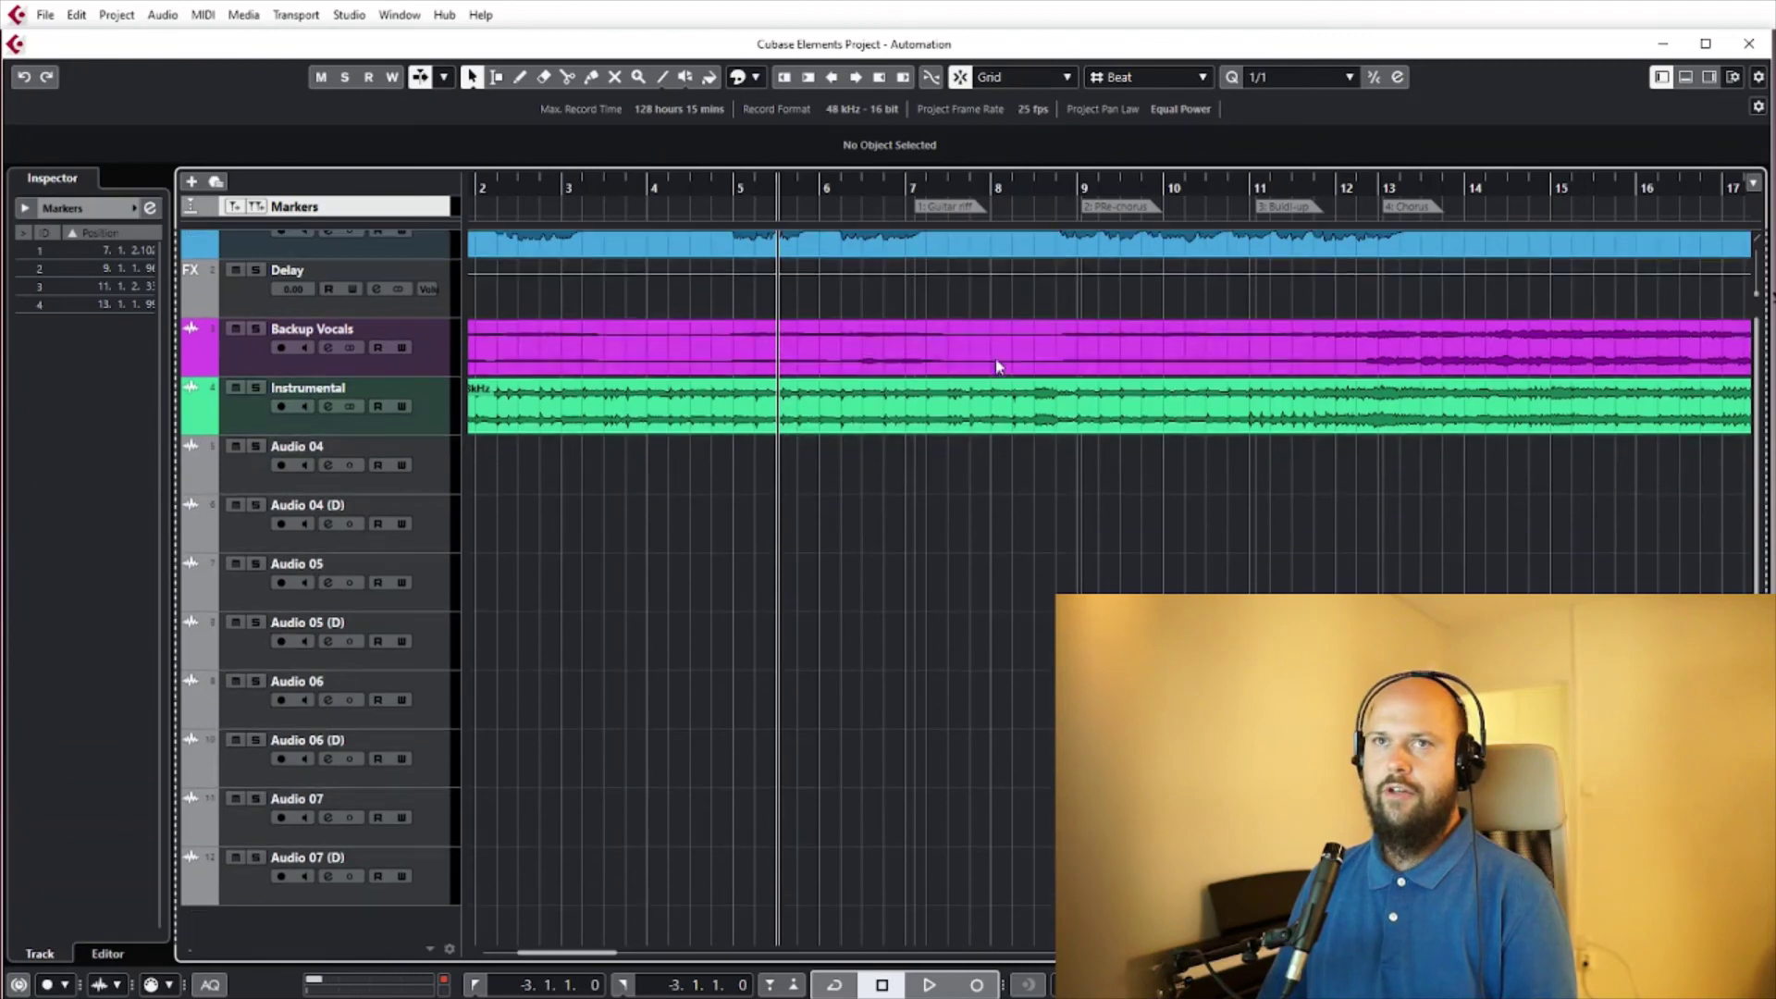
Select Audio 04 through Audio 07 (D) and duplicate them
click(410, 895)
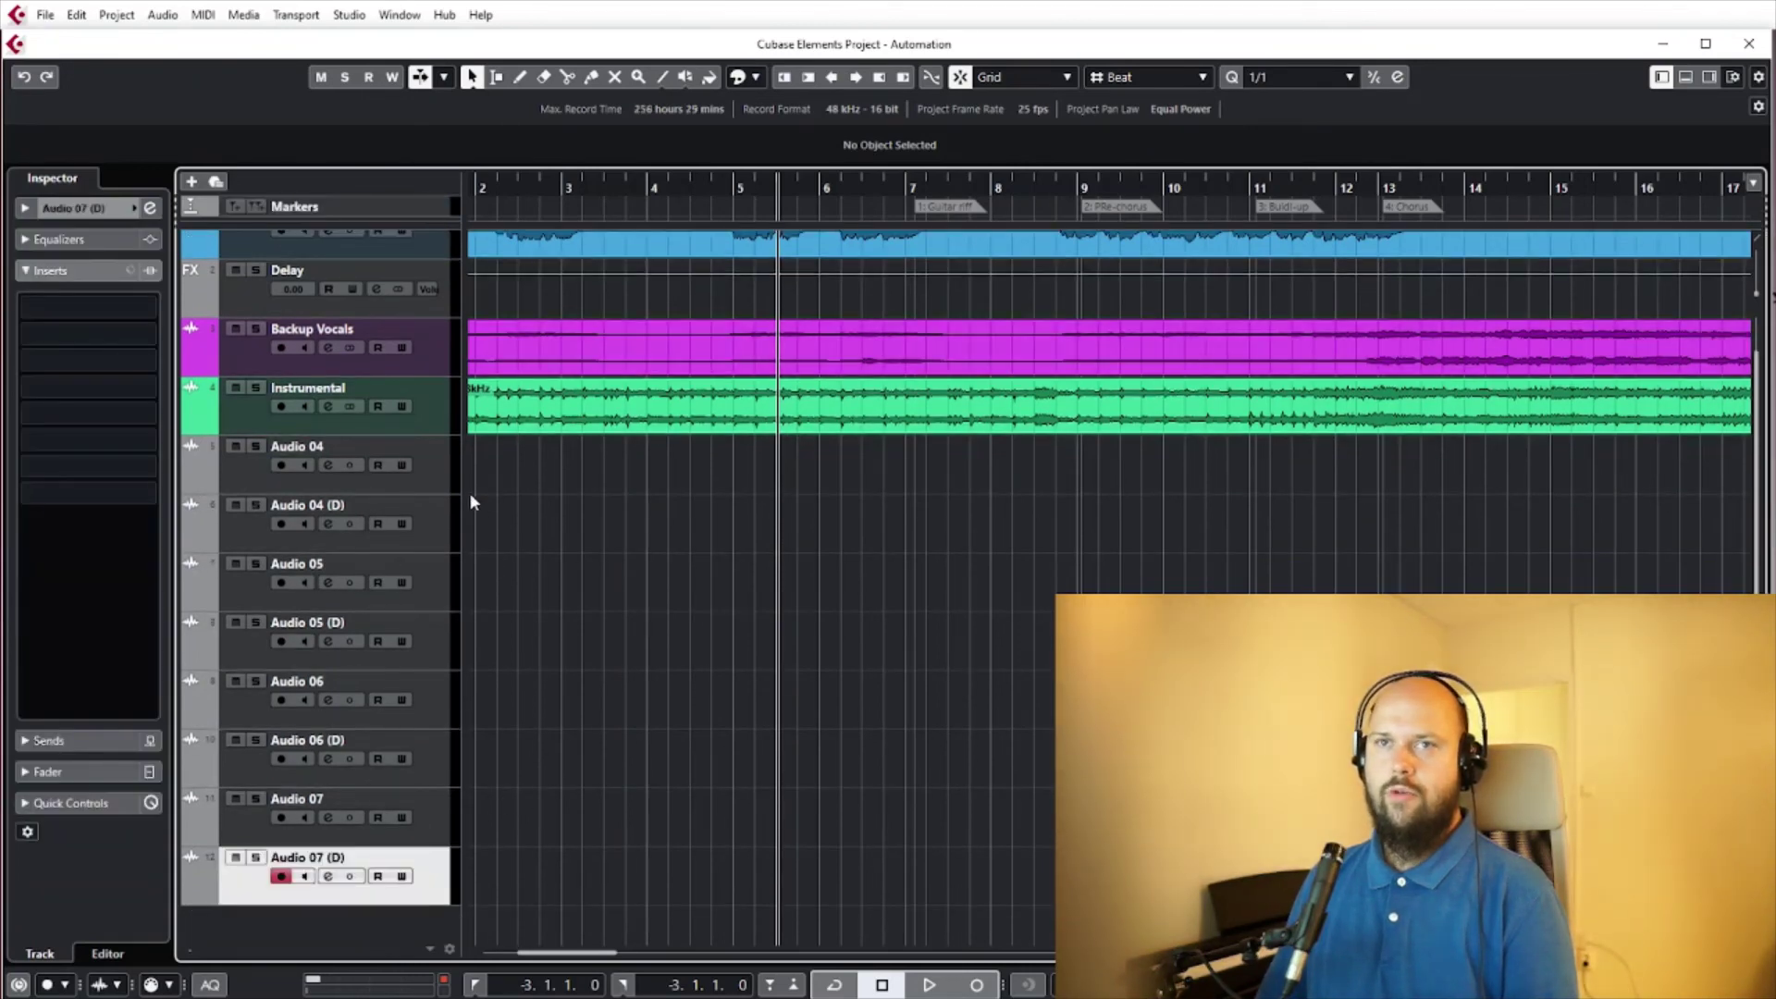
shift+click(429, 458)
right_click(429, 458)
click(525, 520)
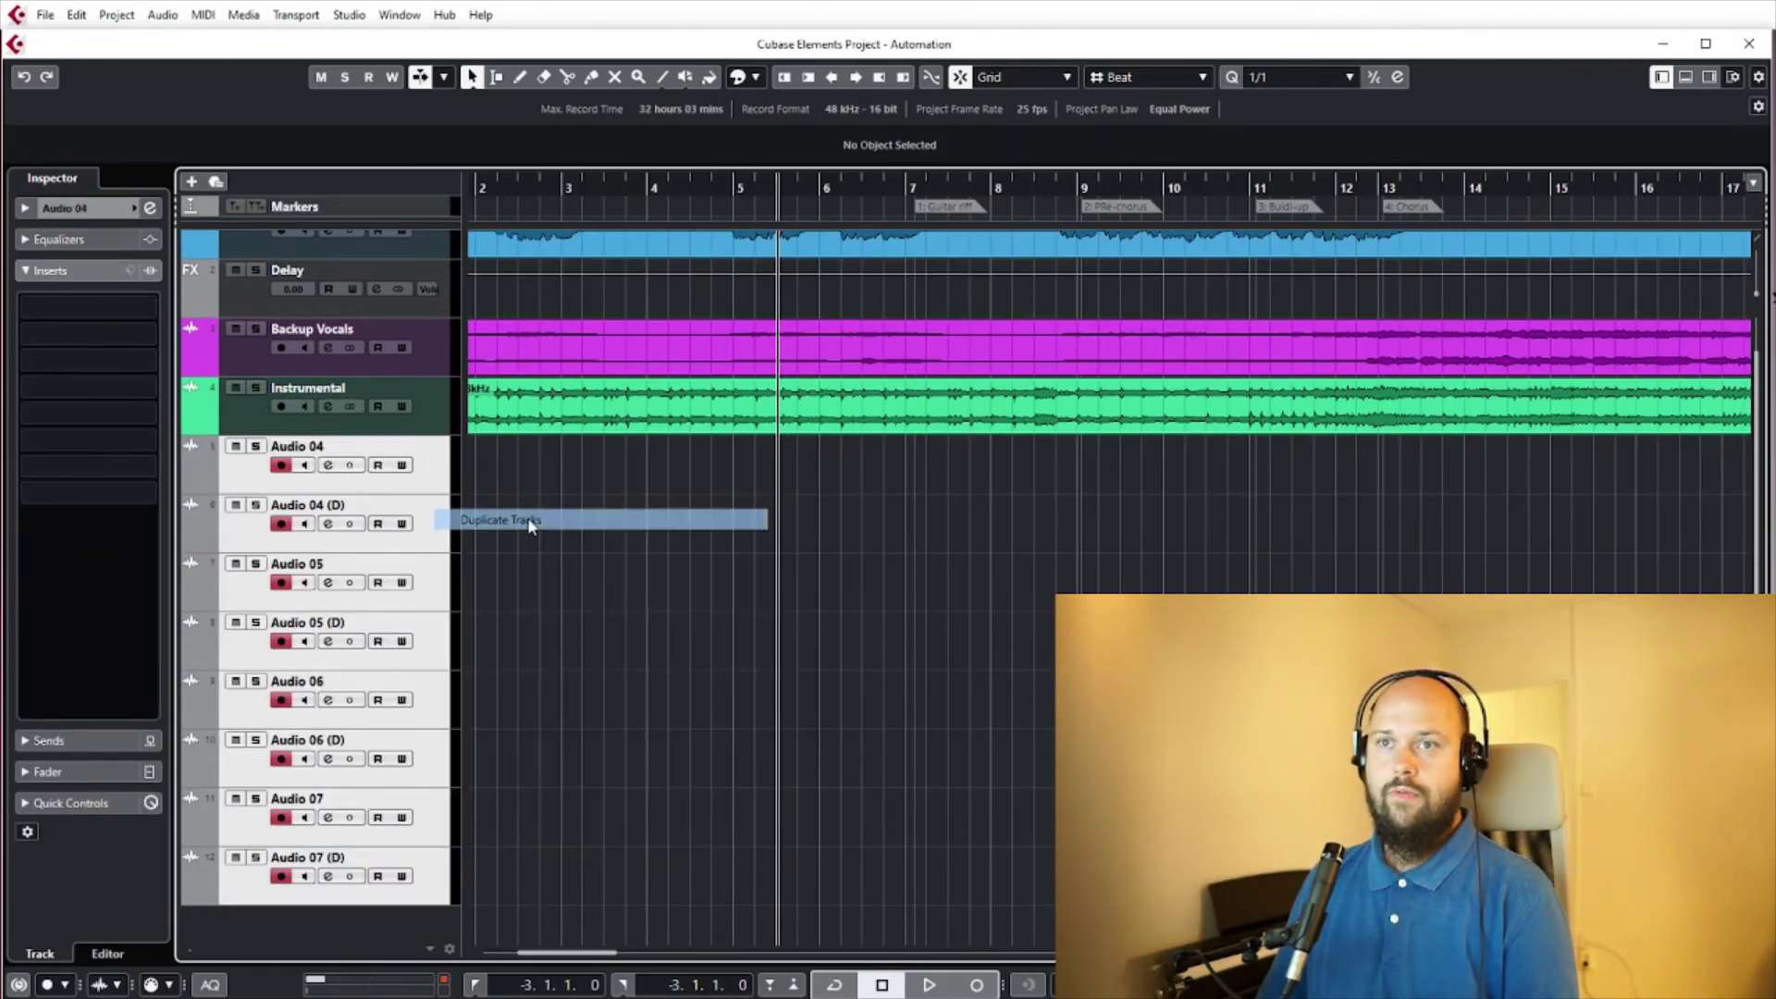
scroll(725, 490, down, 3)
scroll(724, 486, down, 5)
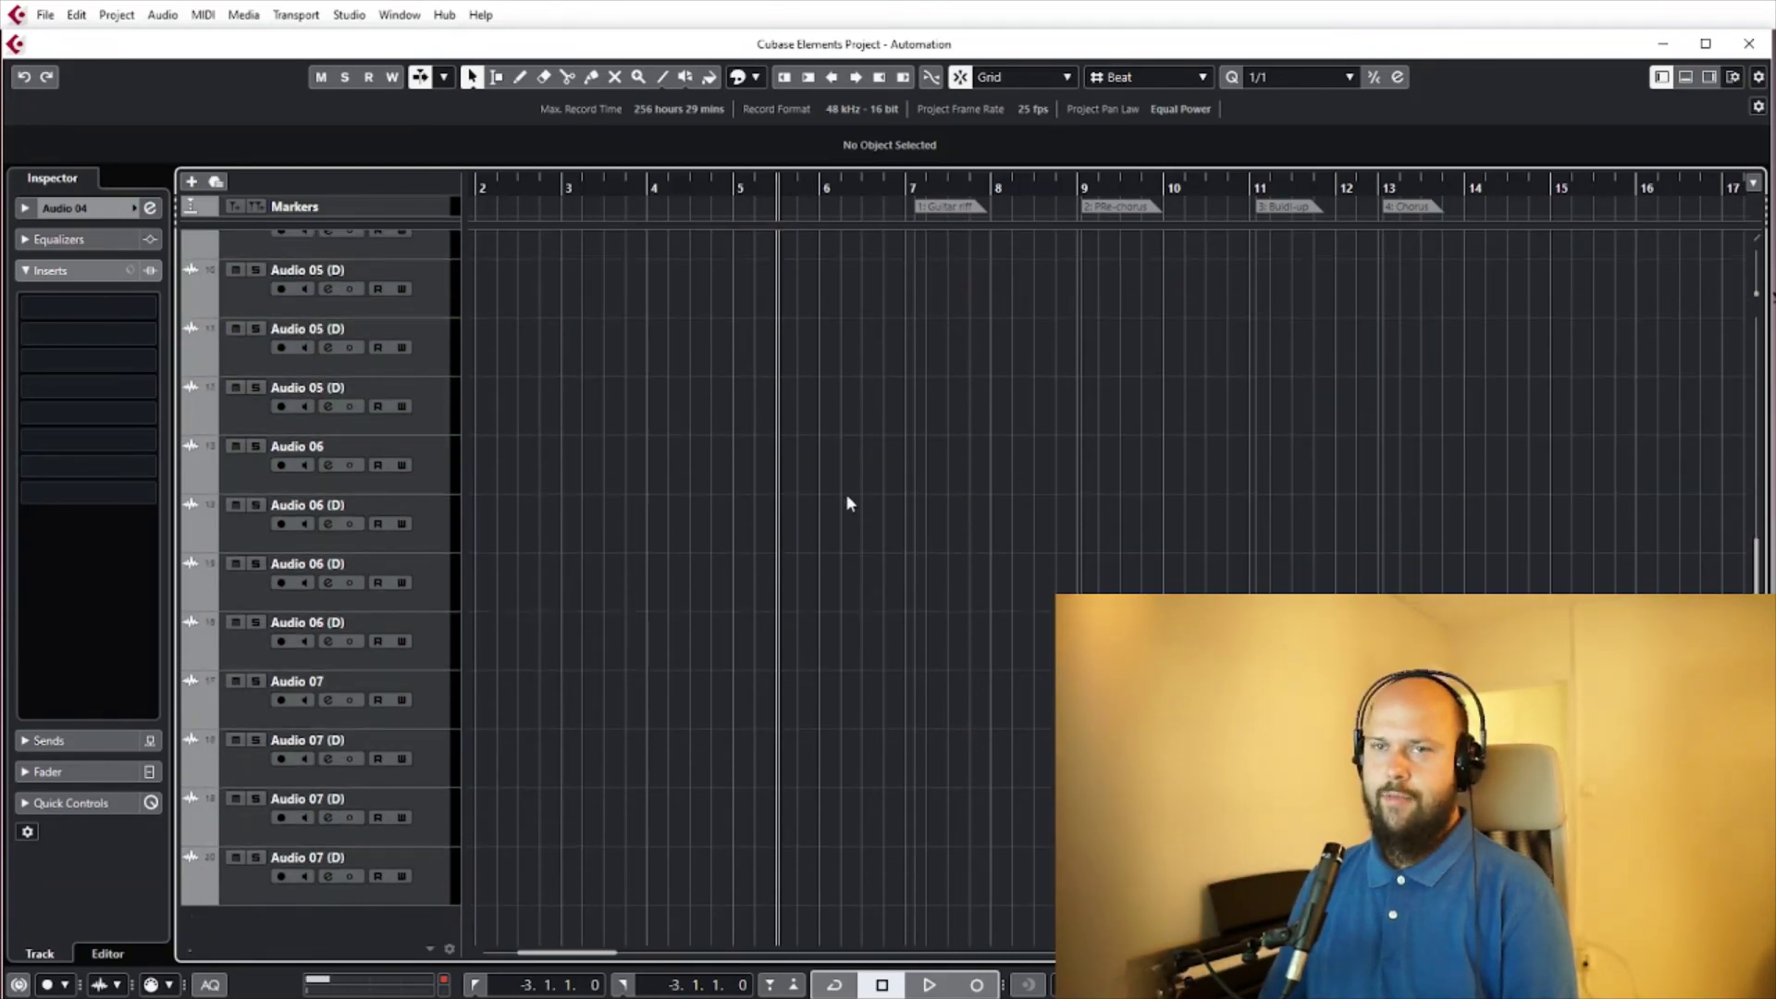
scroll(825, 559, up, 8)
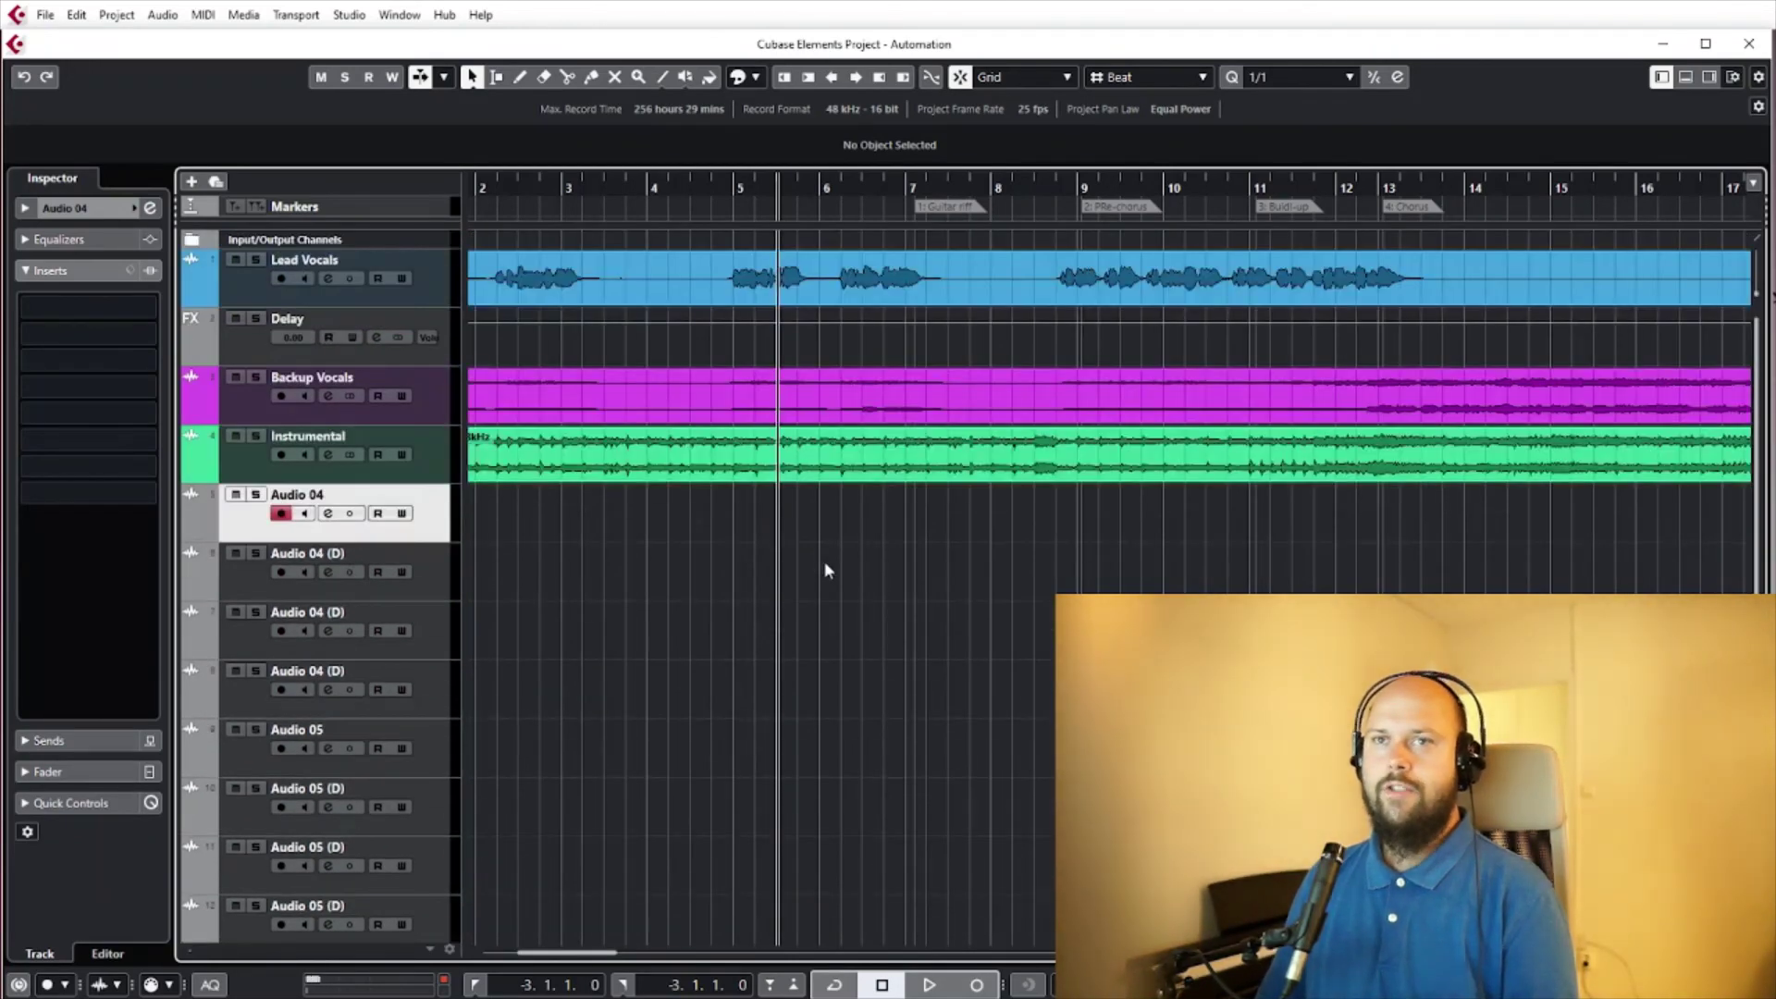
scroll(823, 564, down, 8)
Select every test audio track down to the last one and delete them
shift+click(444, 890)
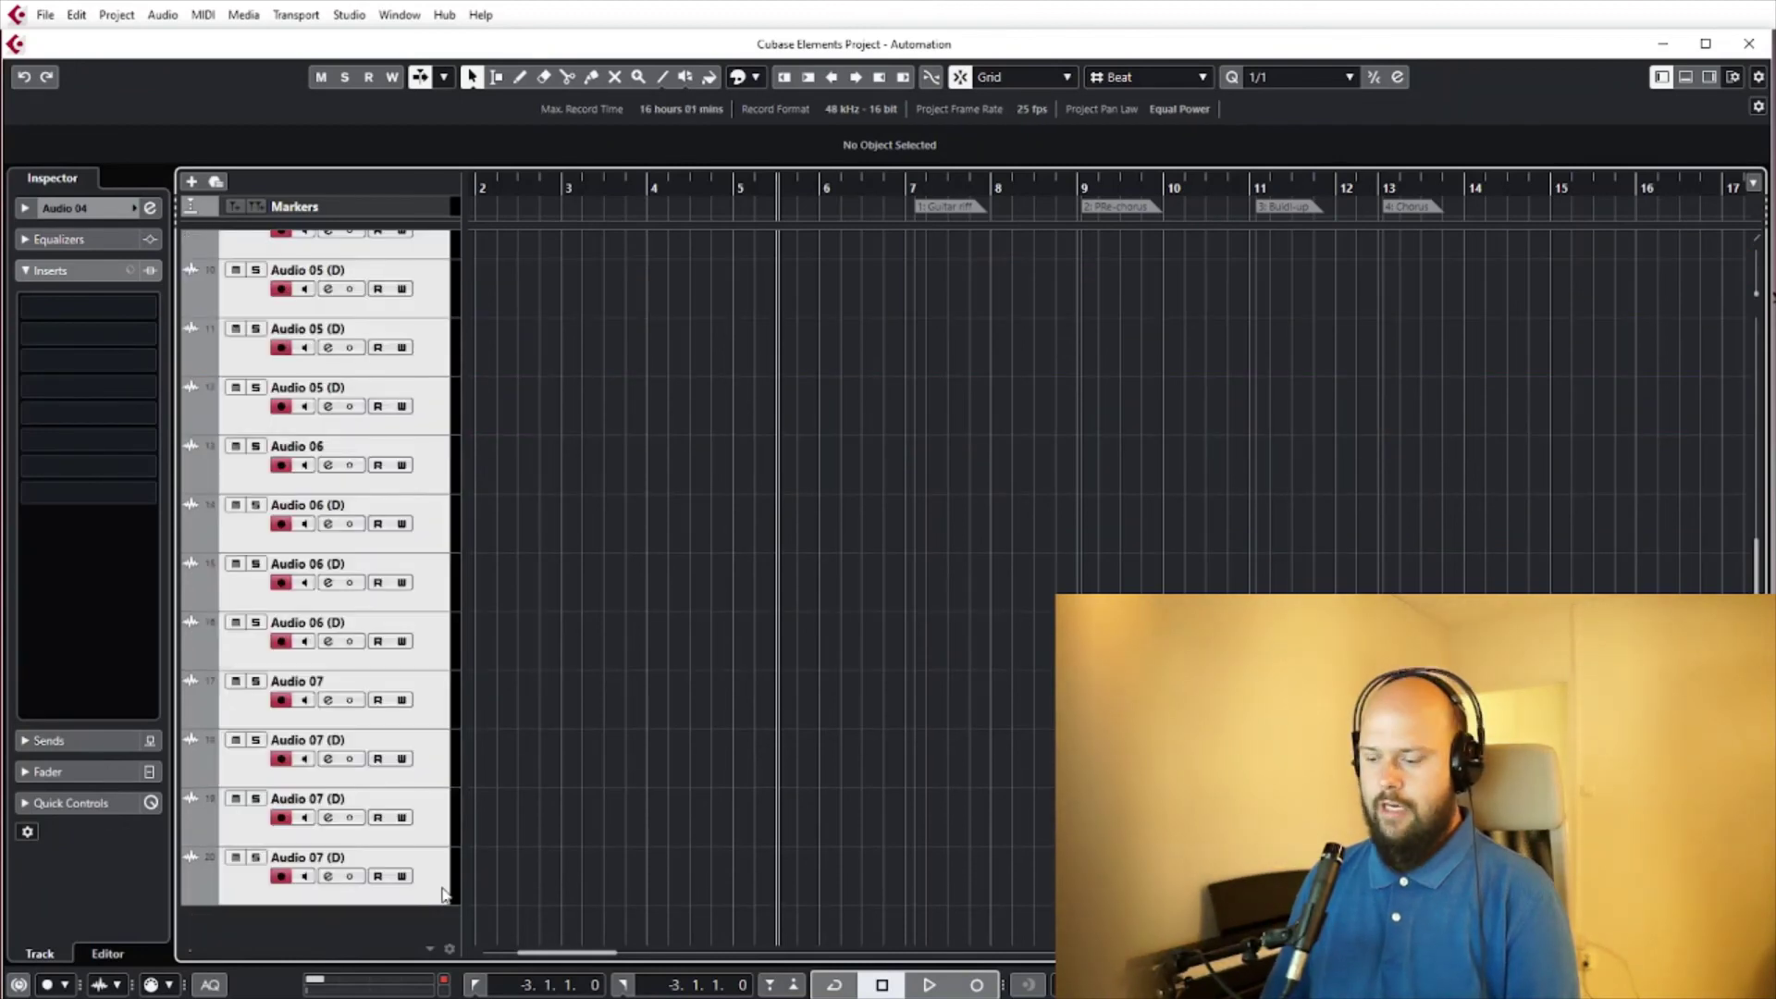
key(Delete)
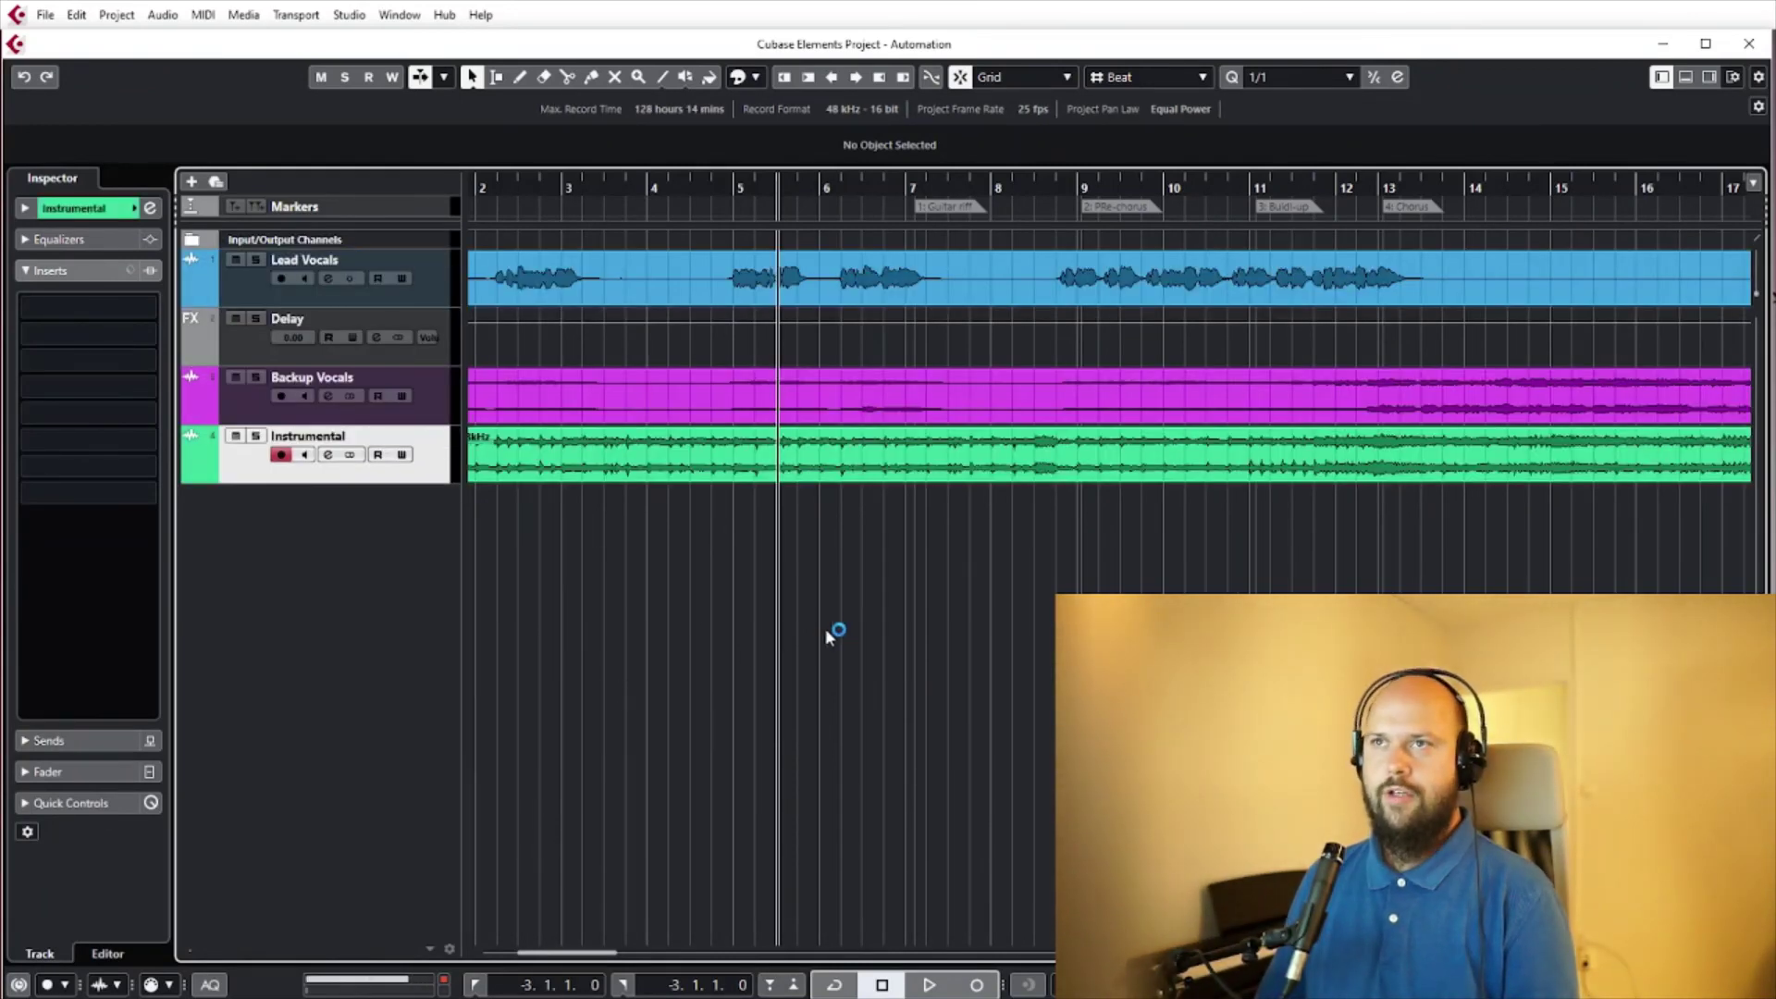
scroll(825, 629, up, 2)
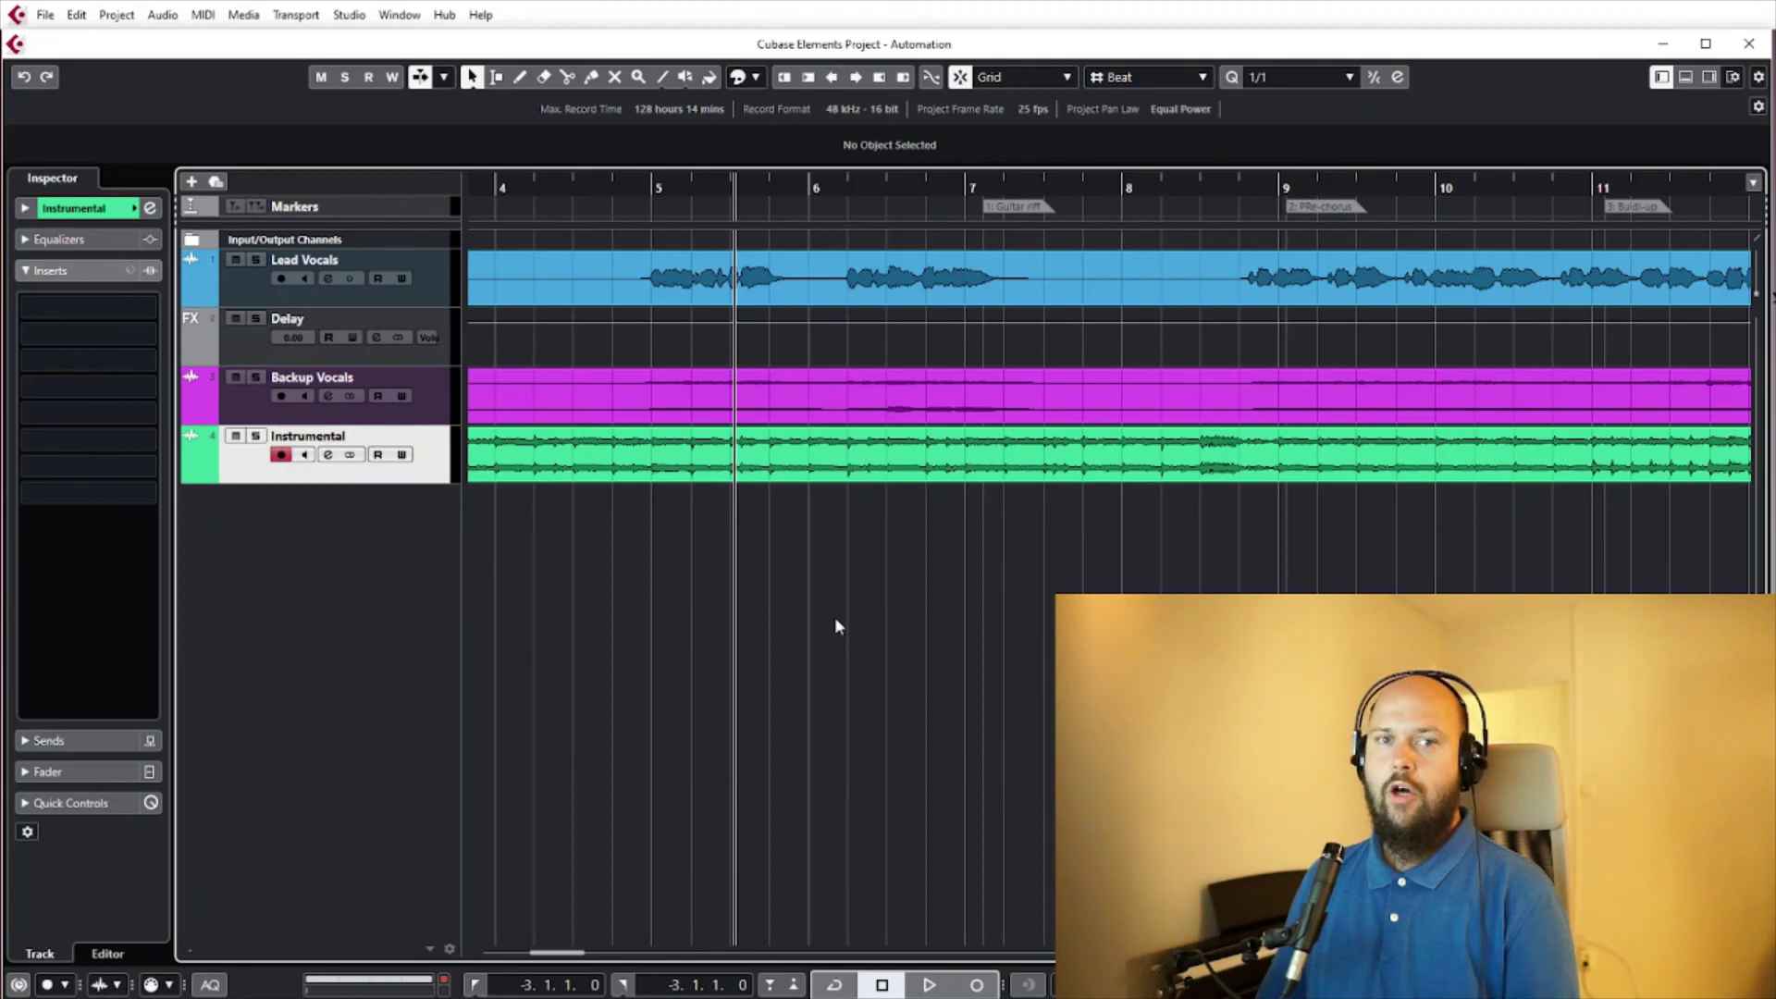
scroll(863, 605, down, 2)
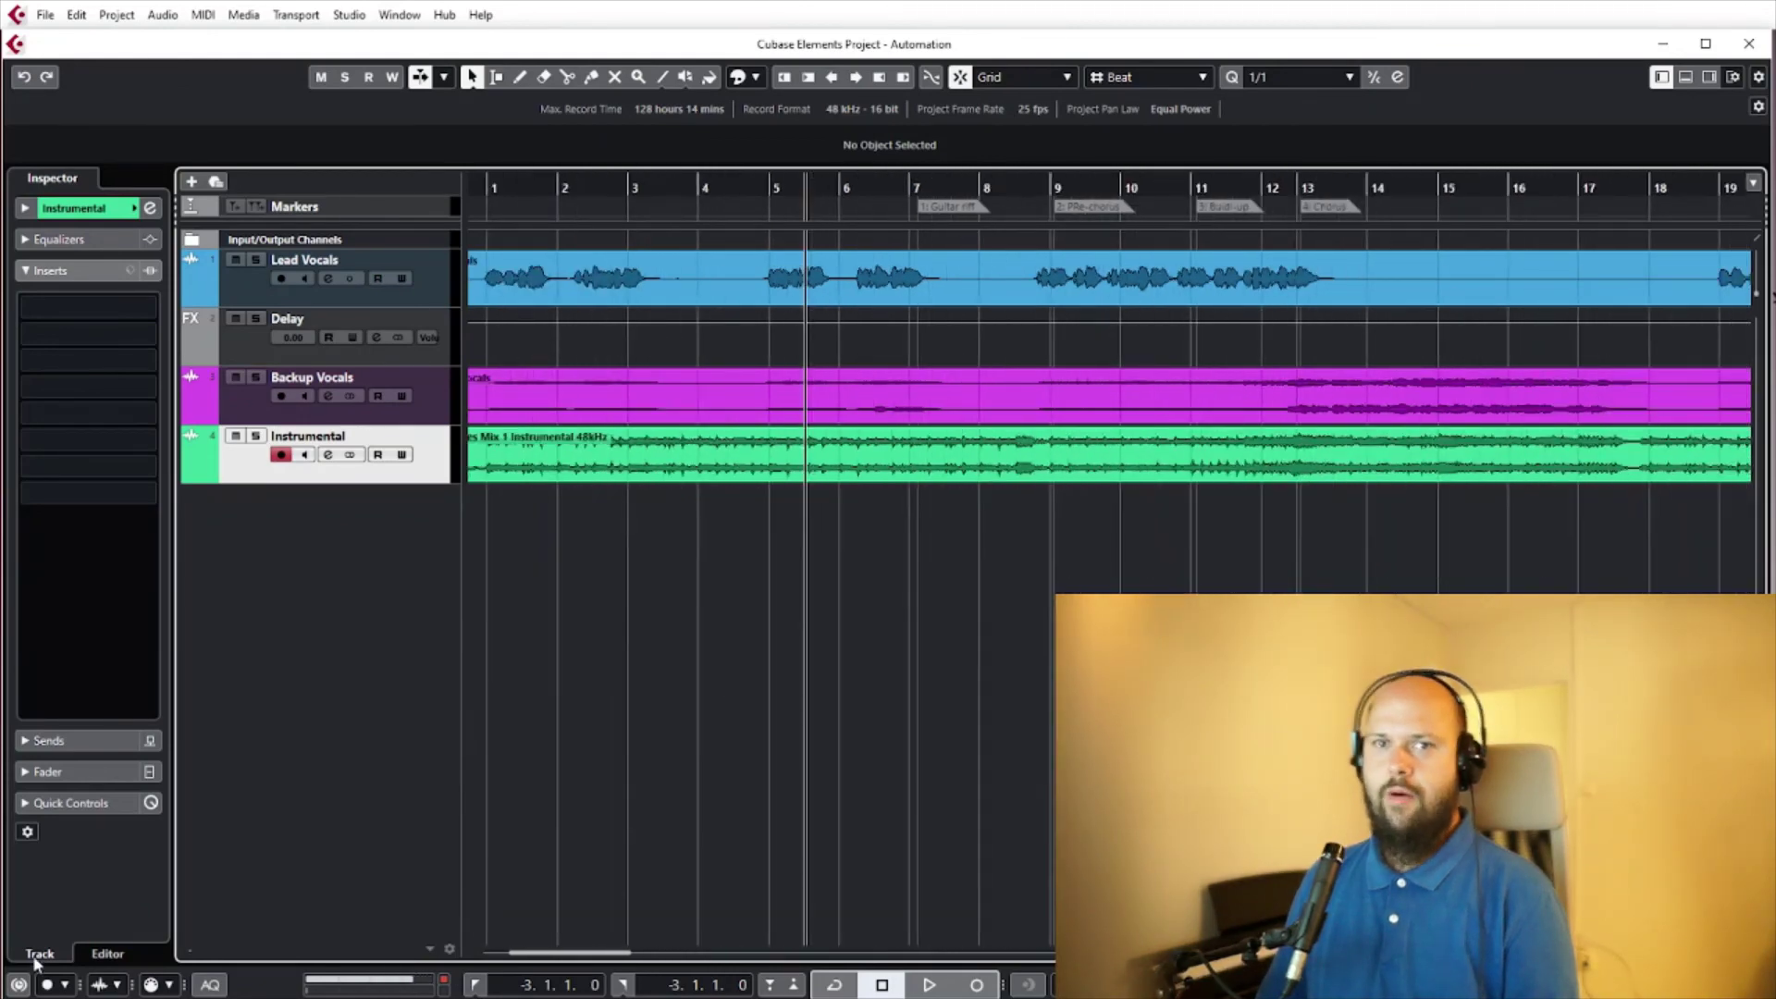